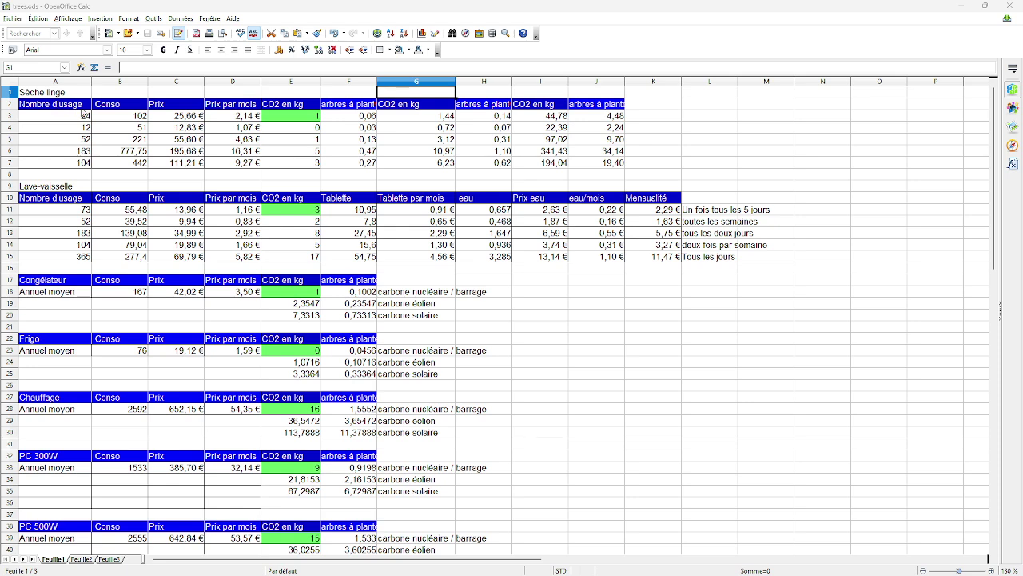
Look over the appliance tables of consumption, price, CO2 and trees to plant, down to the closing notes on tree absorption.
scroll(113, 130, up, 2)
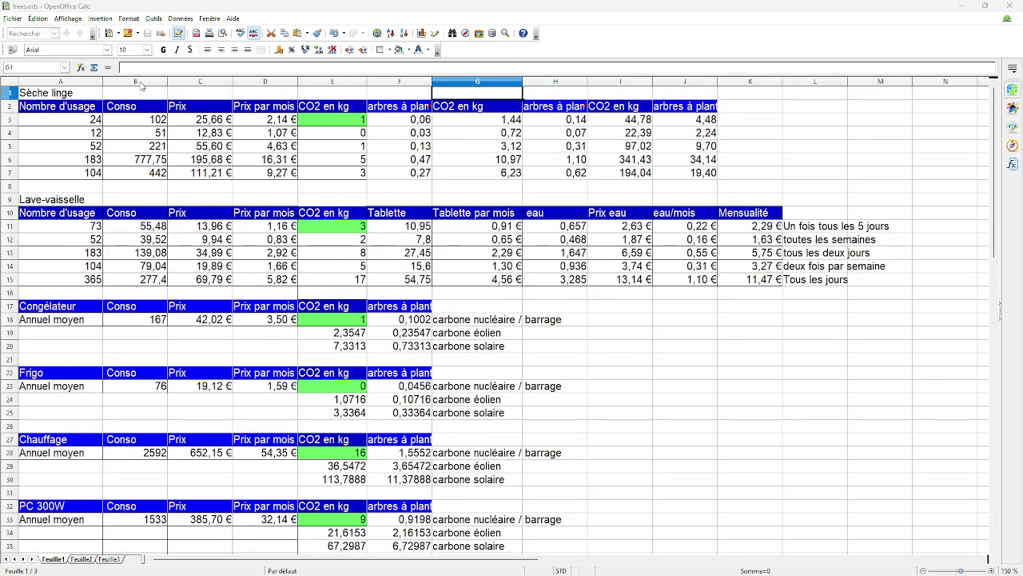
scroll(242, 369, down, 8)
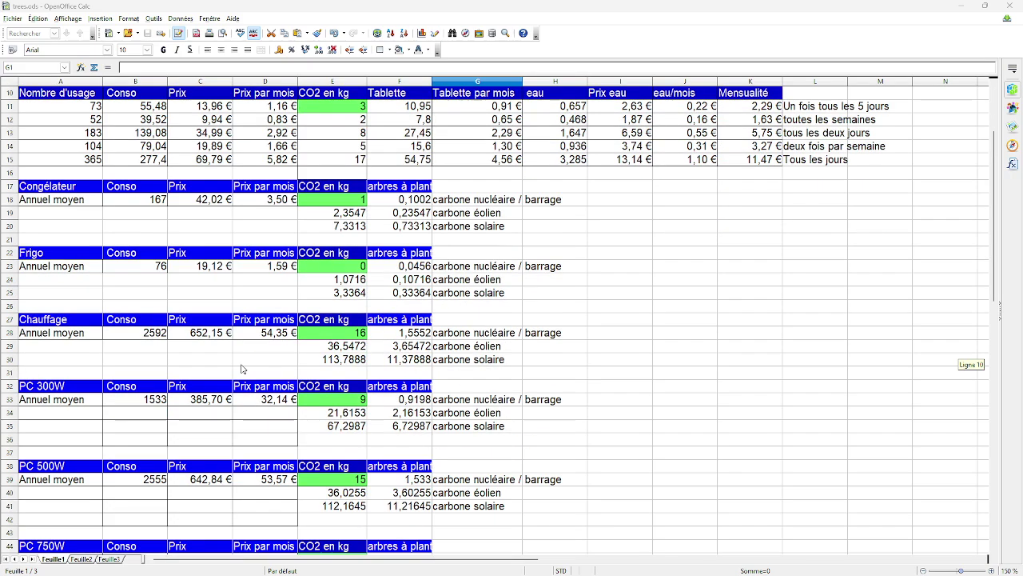
scroll(243, 369, down, 3)
scroll(242, 369, up, 11)
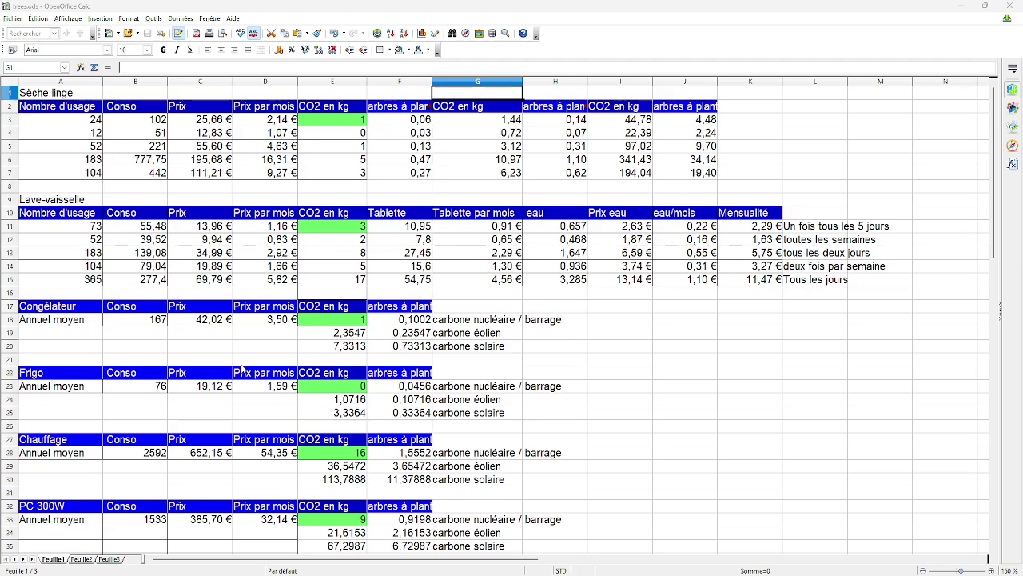
scroll(242, 368, down, 3)
scroll(242, 369, up, 3)
scroll(243, 369, down, 12)
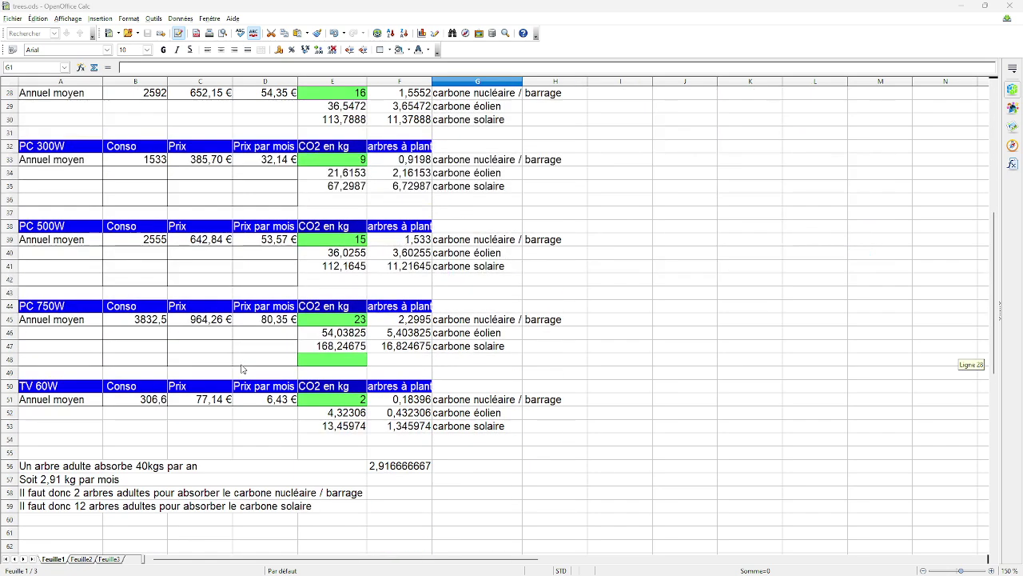
scroll(243, 369, up, 12)
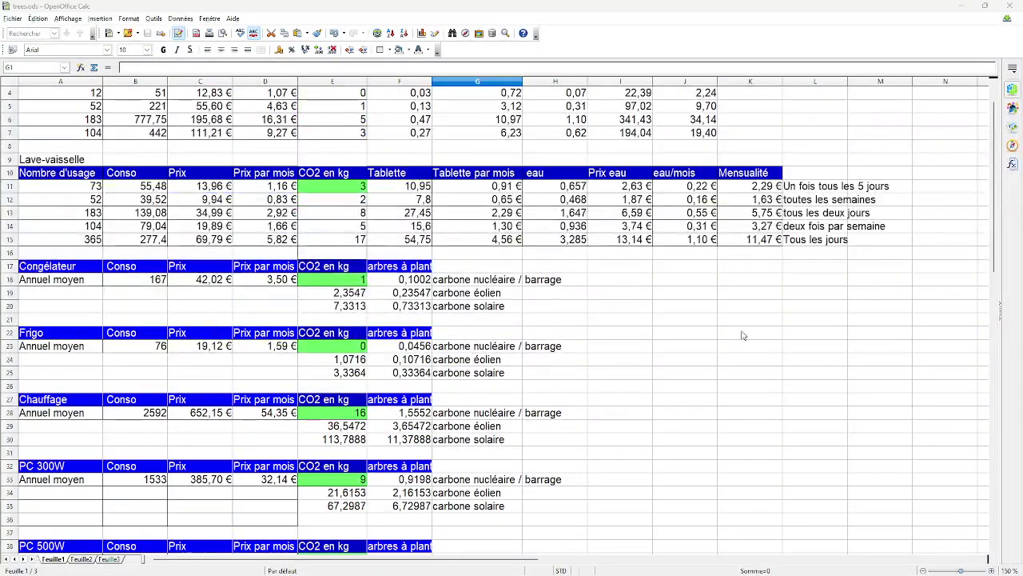
Start a summary table with "Appareil" in A63 and a copy of the Sèche linge headers and first data row placed from B63.
drag(694, 114, 58, 119)
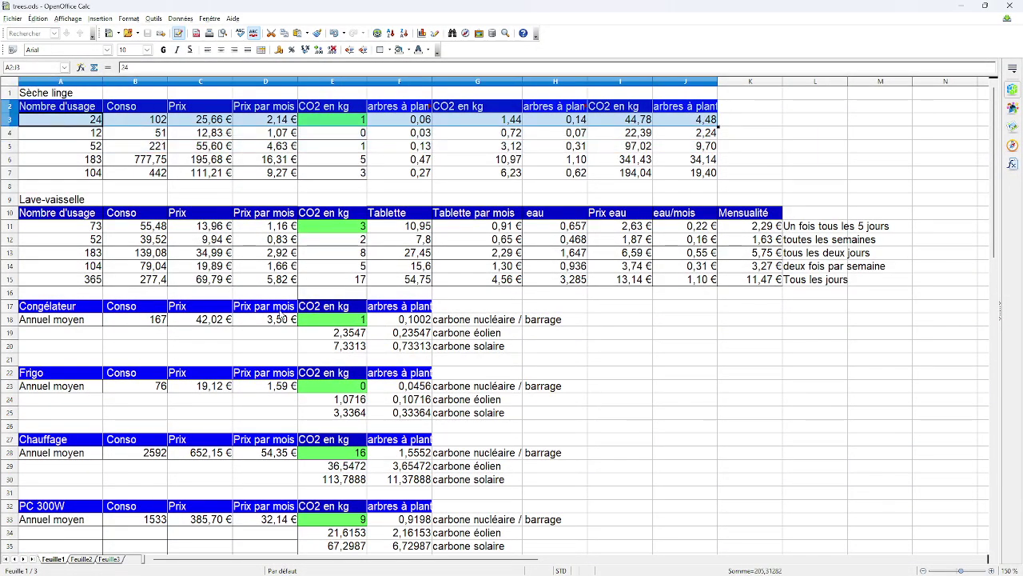
scroll(281, 318, down, 14)
click(71, 359)
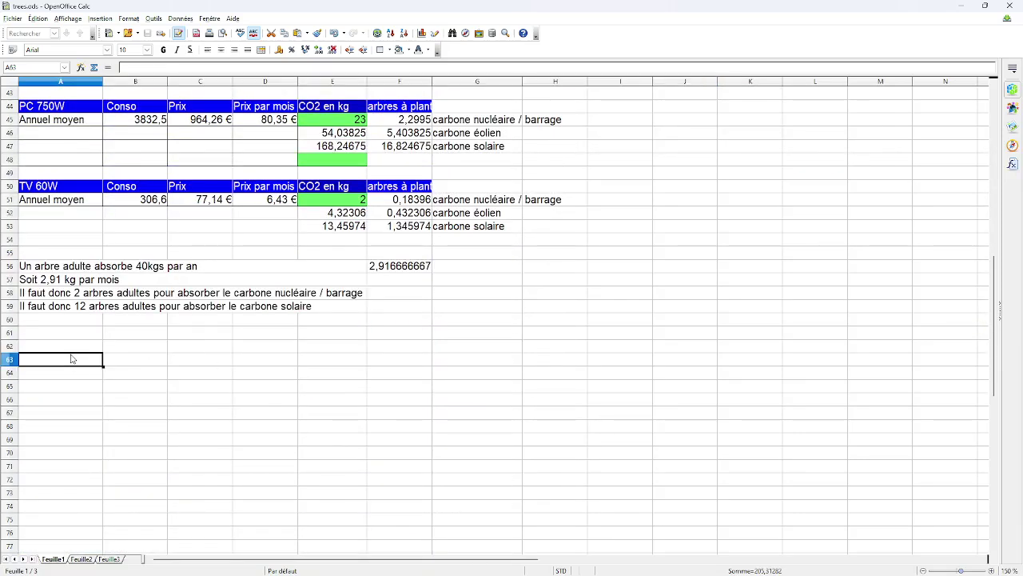
text(Appa)
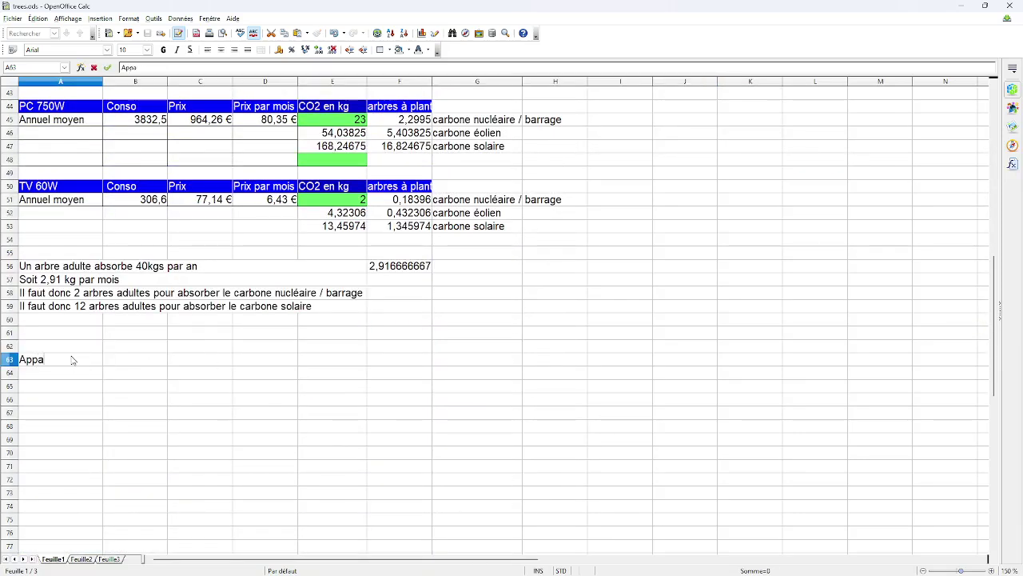
text(reil)
key(Return)
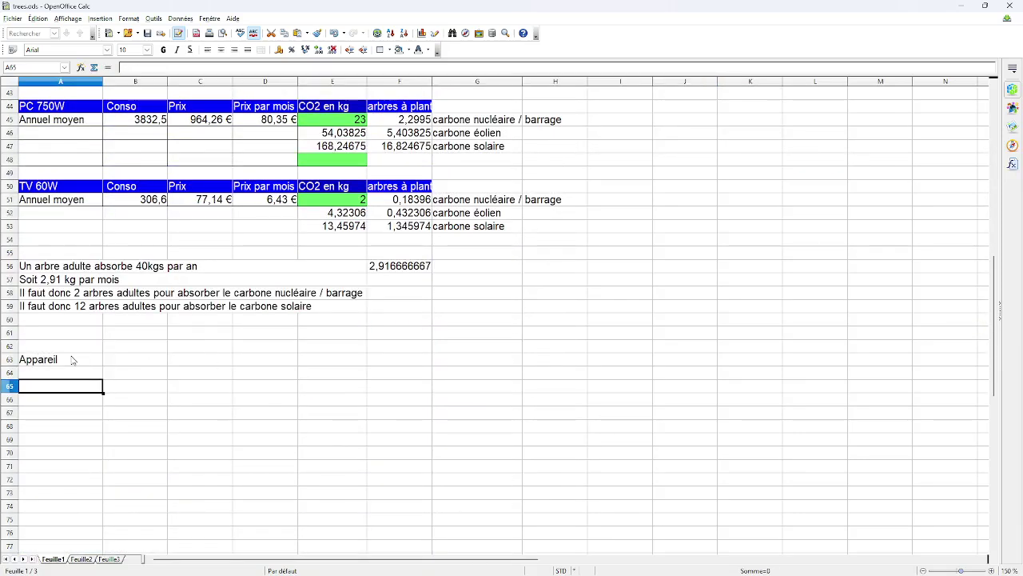
key(Up)
key(Right)
text(Nombre d'usage	Conso	Prix	Prix par mois	CO2 en kg	arbres à planter	CO2 en kg	arbres à planter	CO2 en kg	arbres à planter 24	102	25,66 €	2,14 €	1	0,06	1,44	0,14	44,78	4,48)
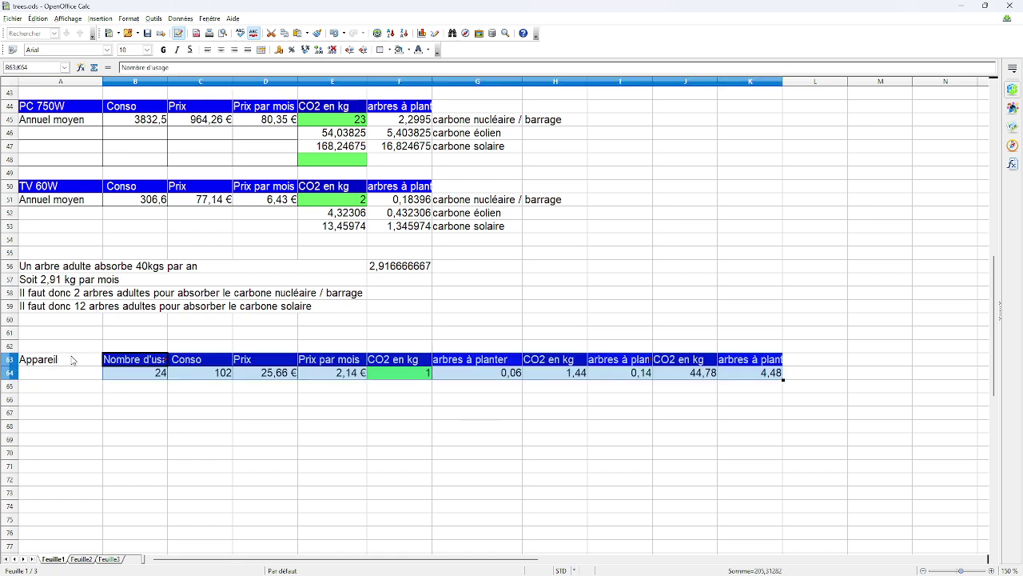
Rename the "Nombre d'usage" header in B63 as "Usage" and select the first CO2 en kg header in F63.
key(Left)
key(Right)
text(Usa)
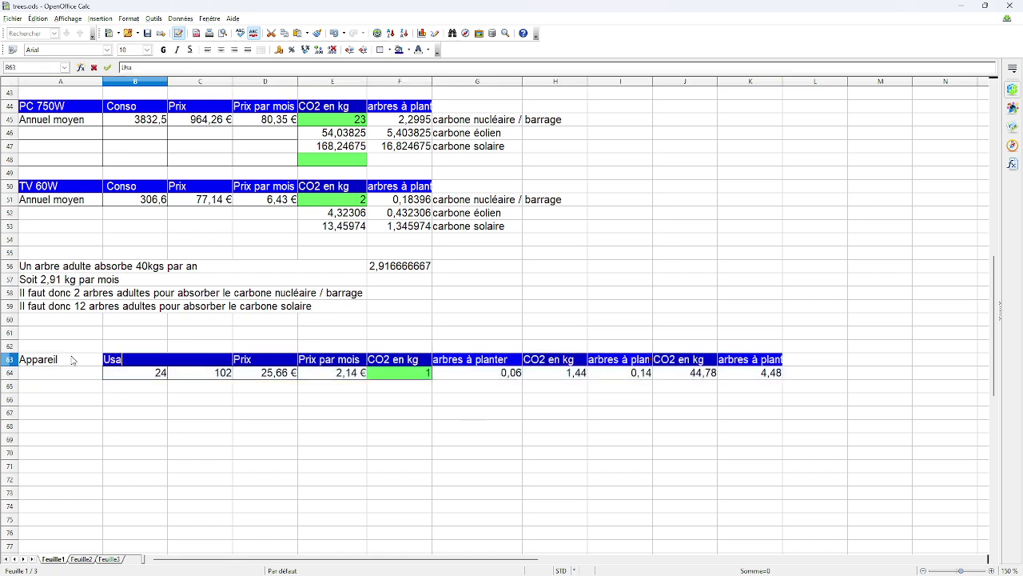
text(ge)
key(Tab)
key(Tab)
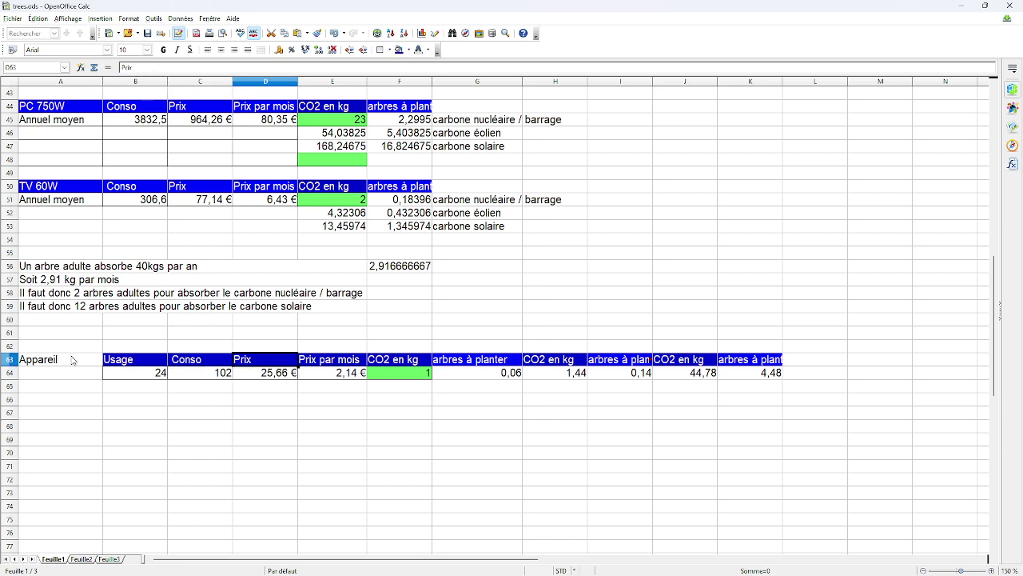
key(Tab)
key(Tab)
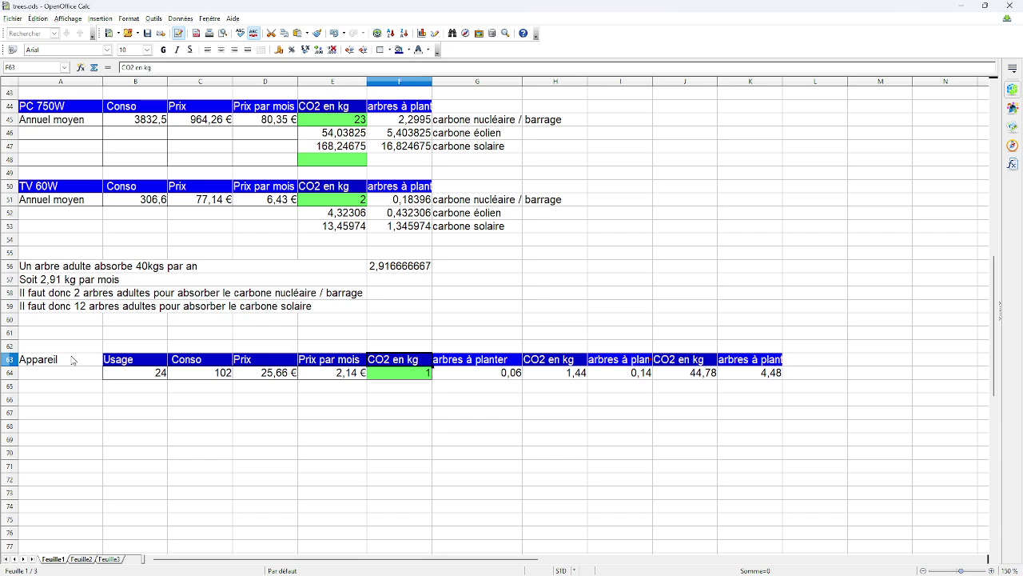
key(Left)
key(Left)
key(Right)
key(Right)
key(Right)
key(Right)
key(Right)
key(Right)
key(Right)
key(Right)
key(Right)
key(Right)
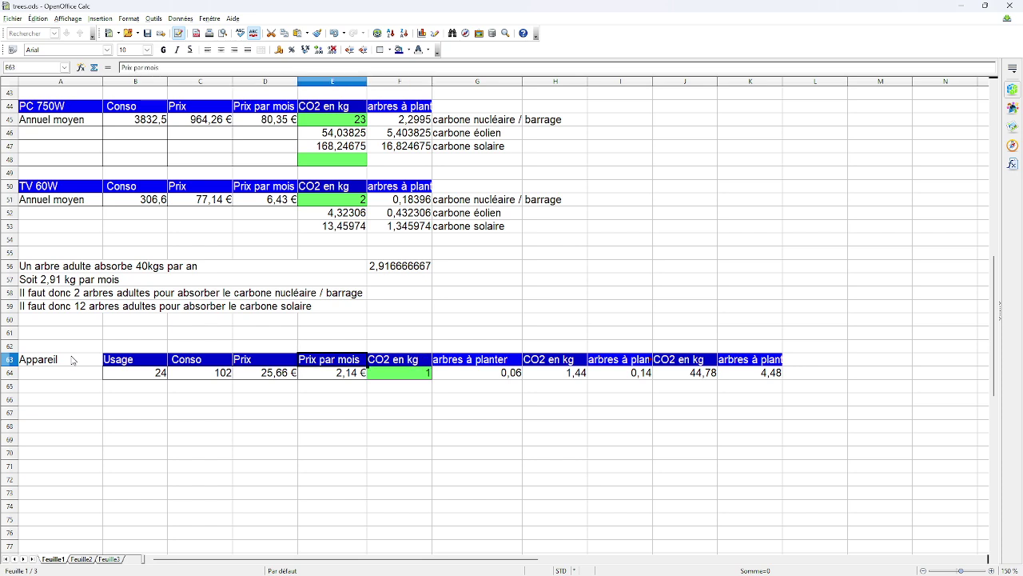
key(Left)
key(Left)
key(Left)
key(Left)
key(Left)
key(Left)
key(Left)
key(Left)
key(Left)
key(Right)
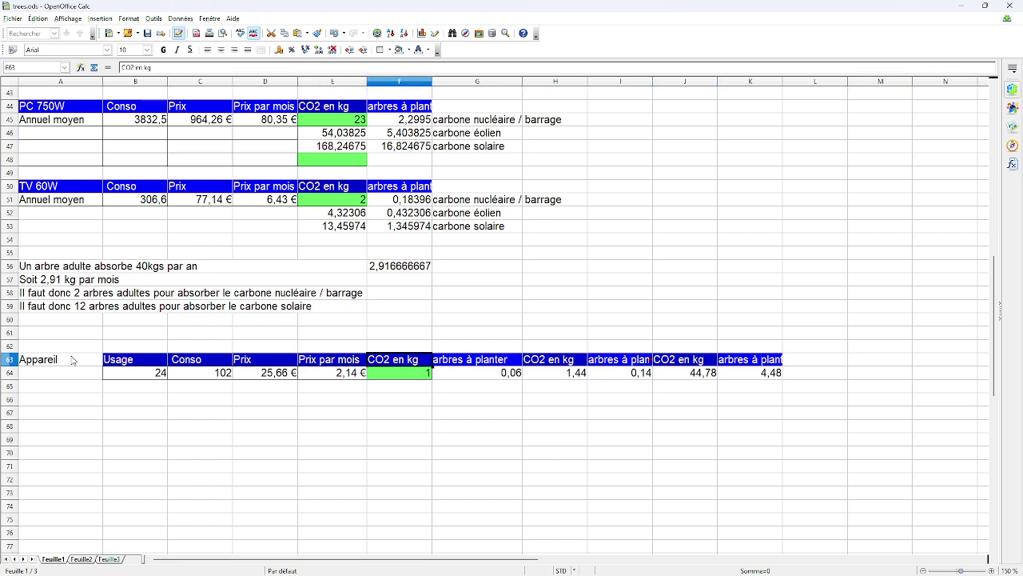
Extend the CO2 header in F63 to "CO2 en kg (nucléaire/barrage)".
click(251, 67)
text((nucléa)
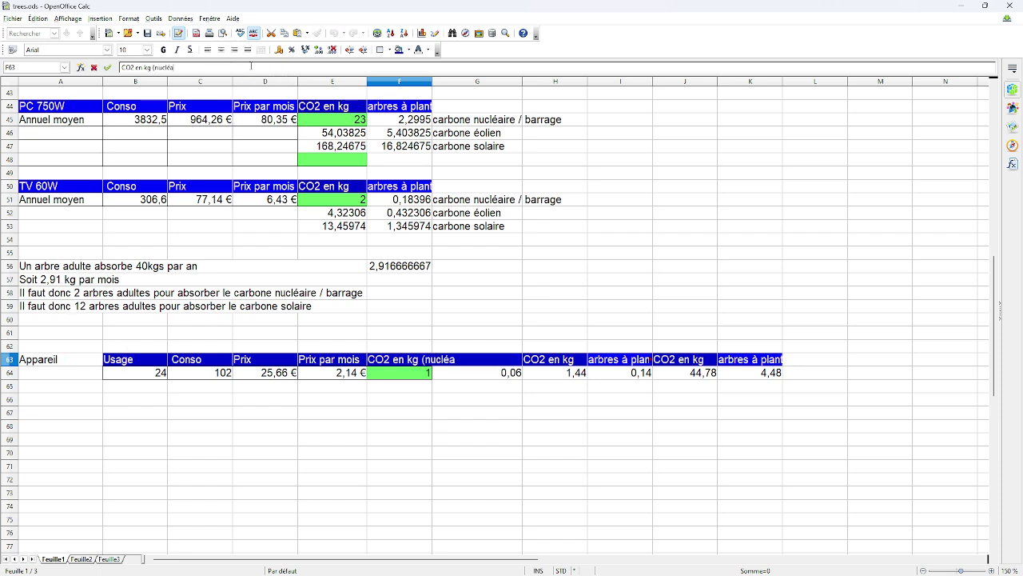
text(ire)
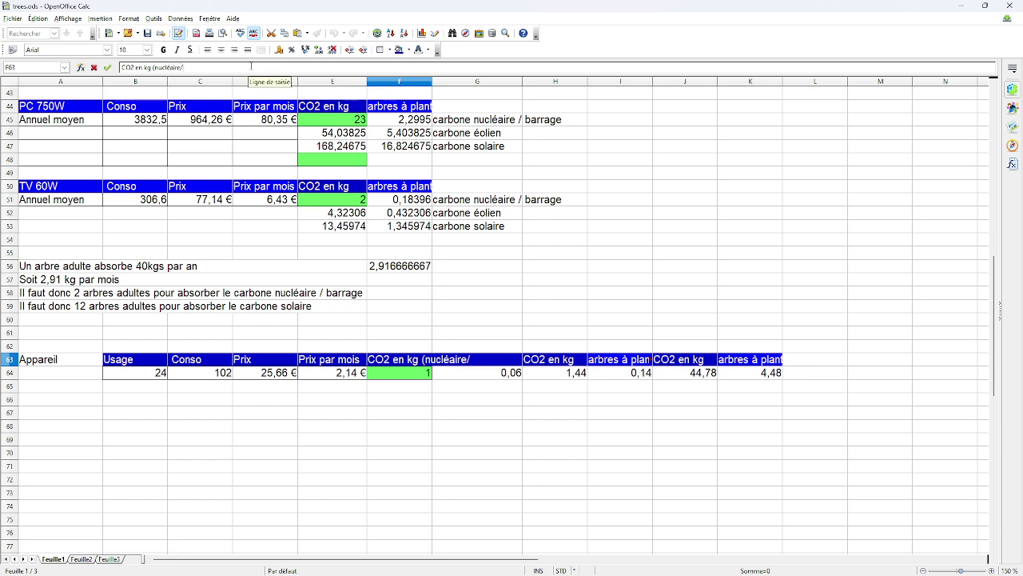
text(/barrageà))
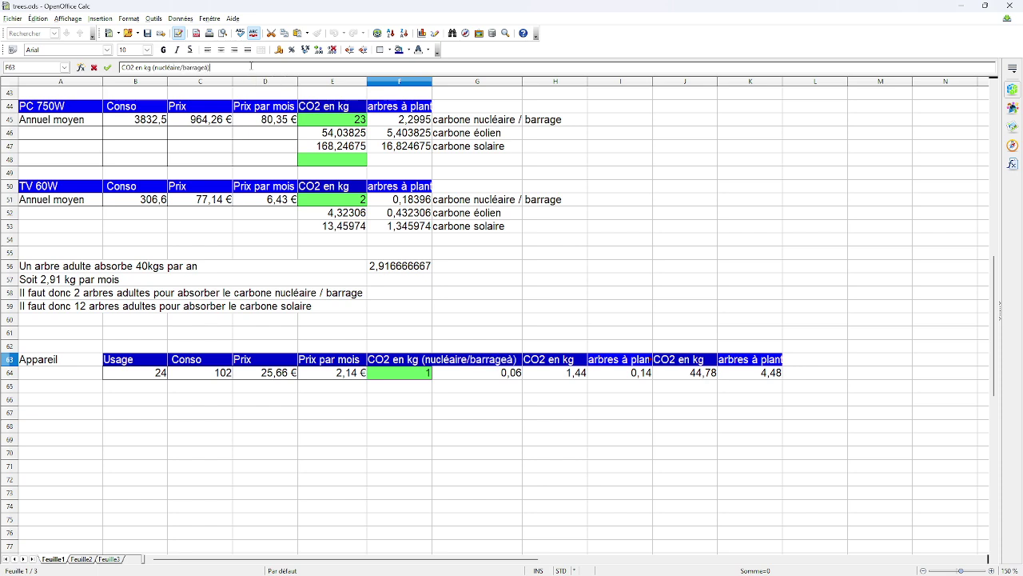
key(BackSpace)
key(Return)
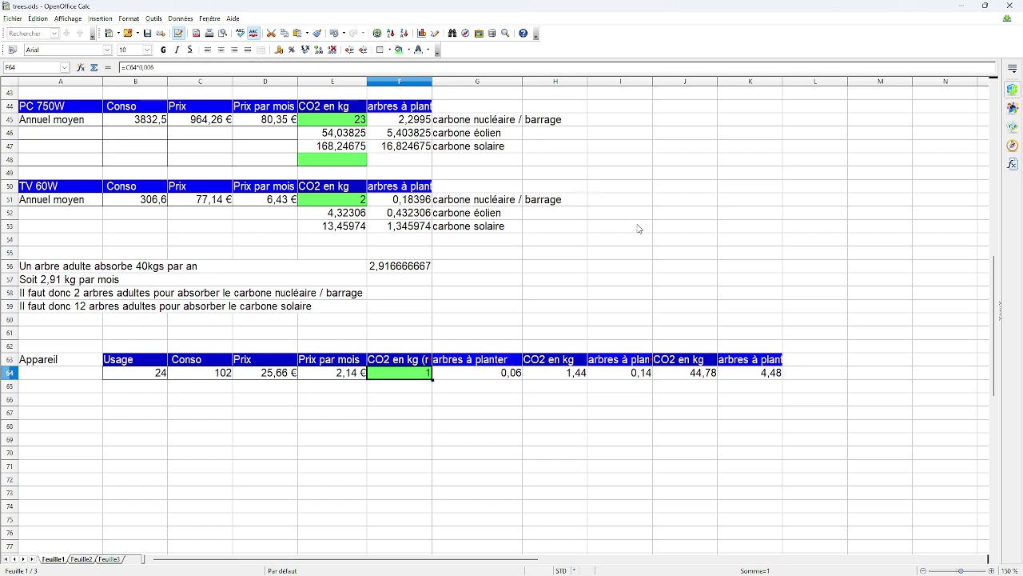
Extend the header in G63 to "arbres à planter (nucléaire ou barrage)".
click(472, 359)
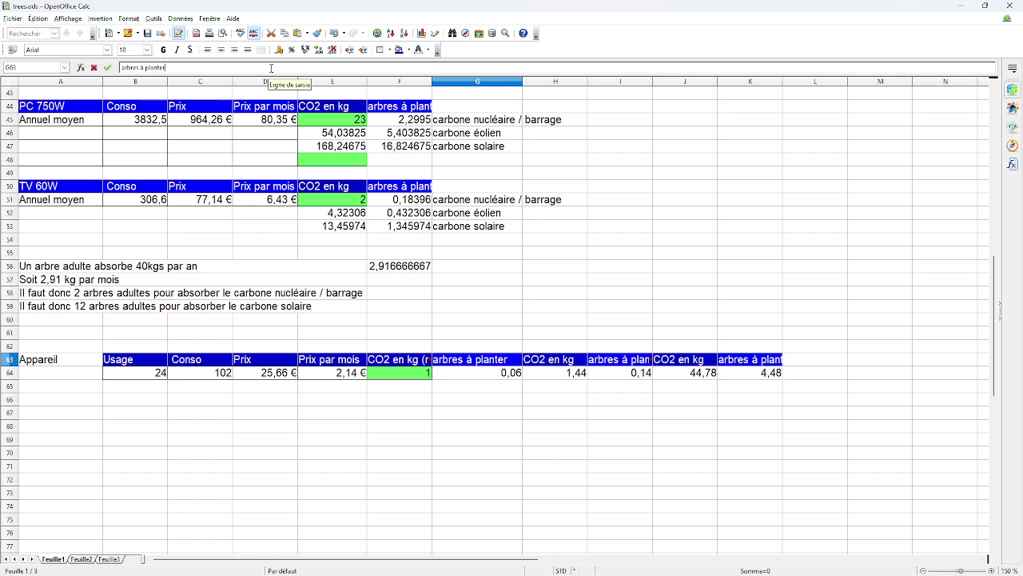
click(271, 68)
text((nucl)
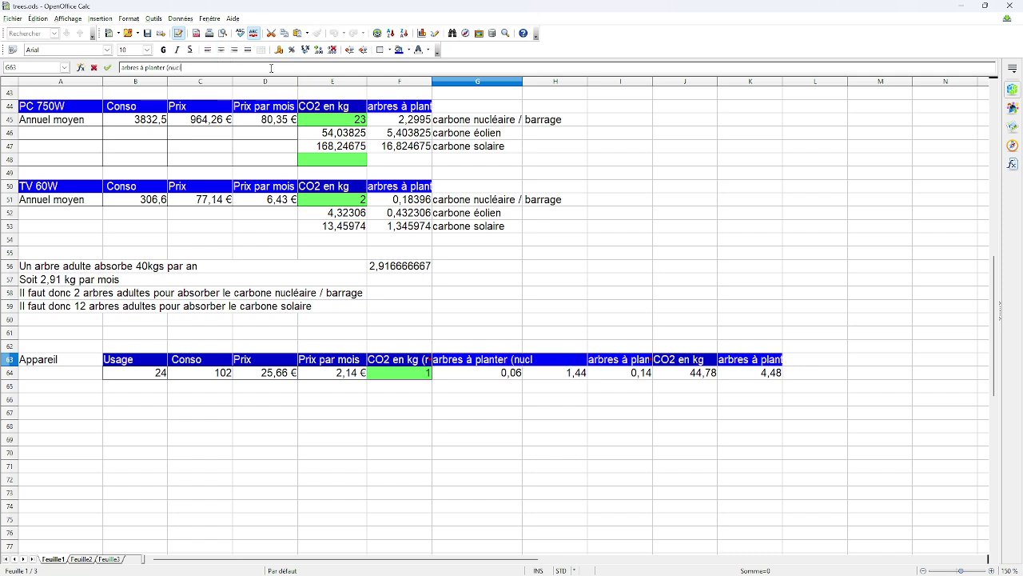
text(éaire ou barrage)
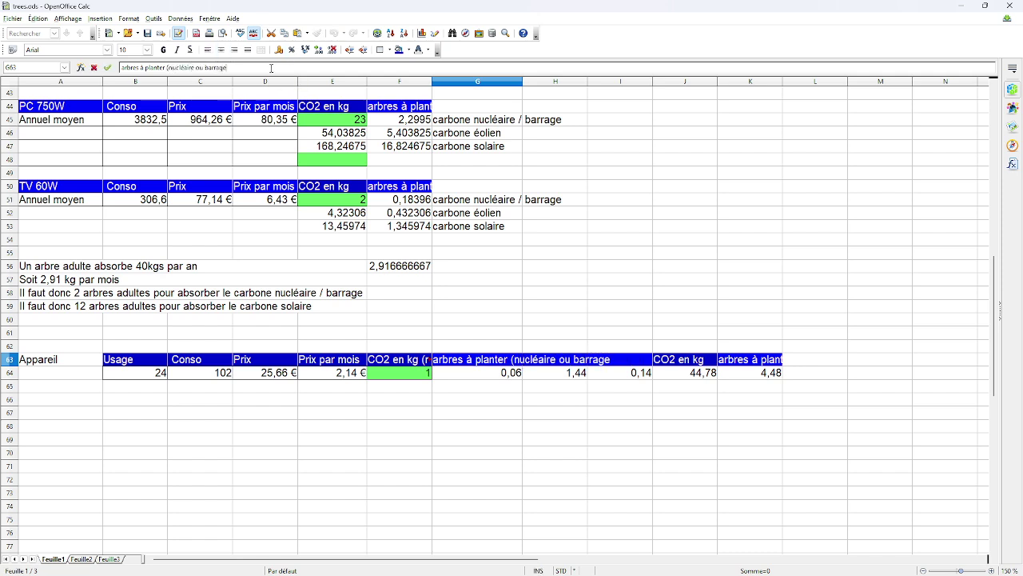
key(Return)
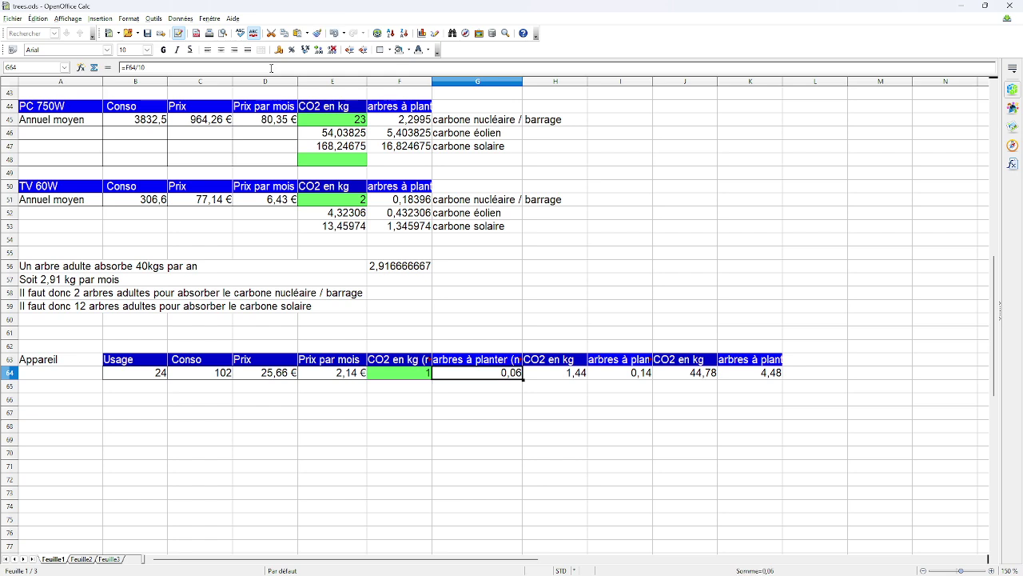
click(490, 362)
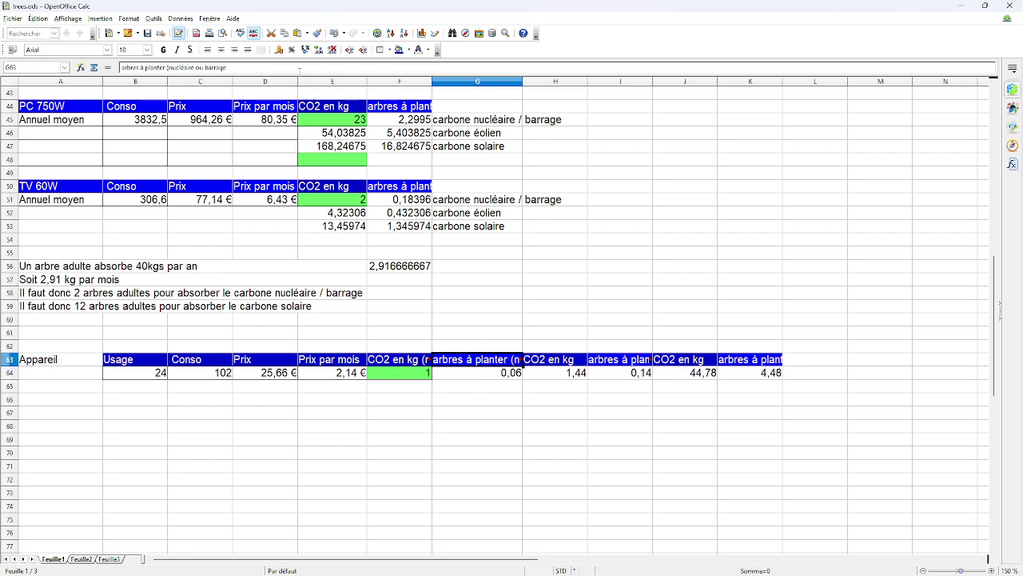
click(299, 70)
text())
key(Return)
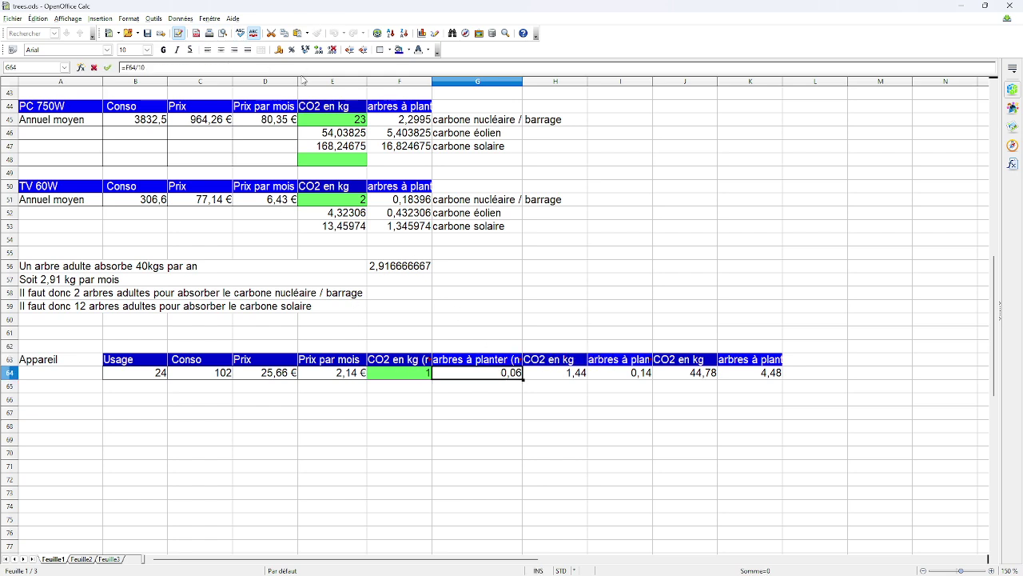
Extend the second CO2 header, in H63, to "CO2 en kg (éolien)".
click(570, 359)
click(276, 66)
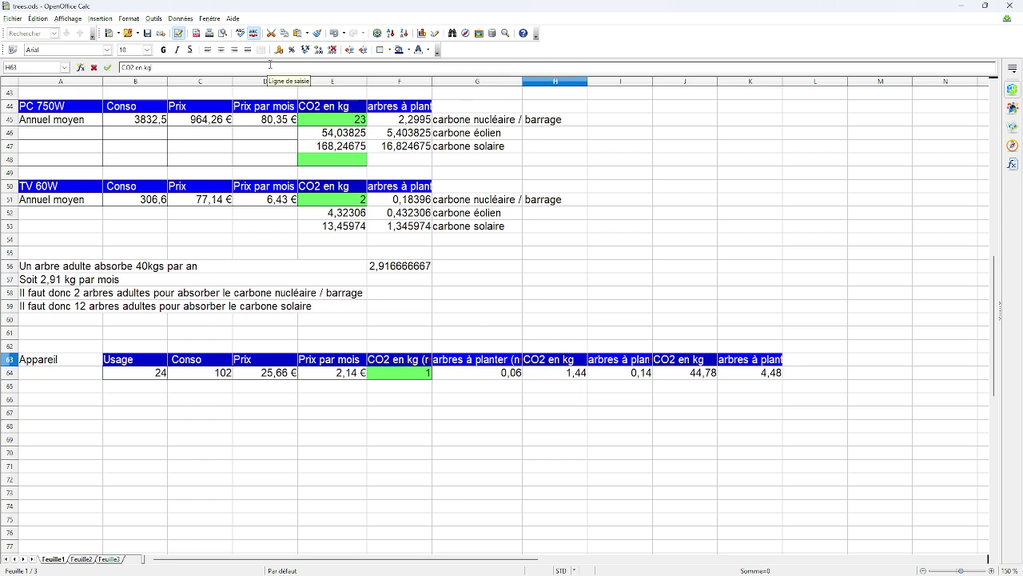
text((n)
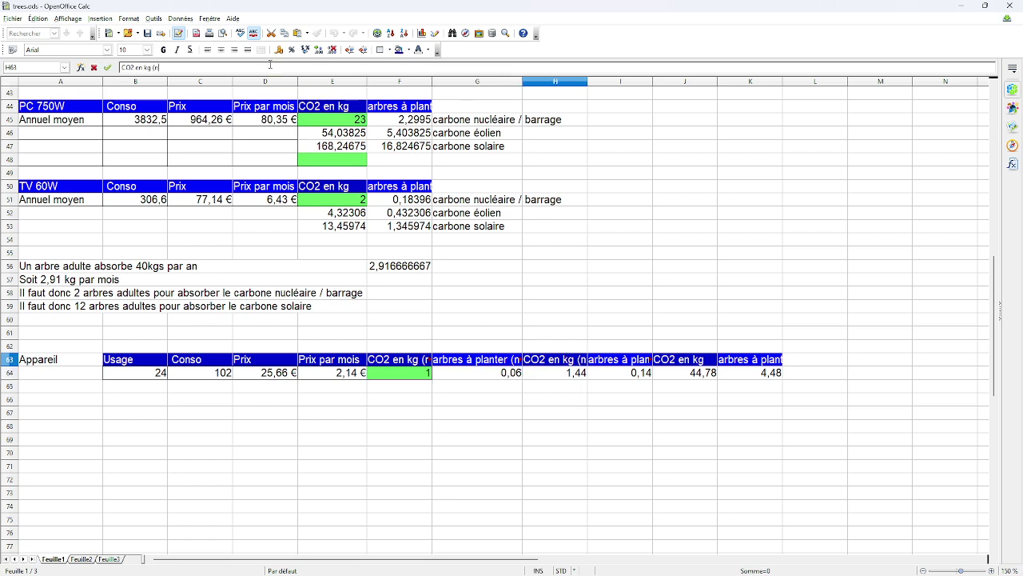
text(ucléiare ou barra)
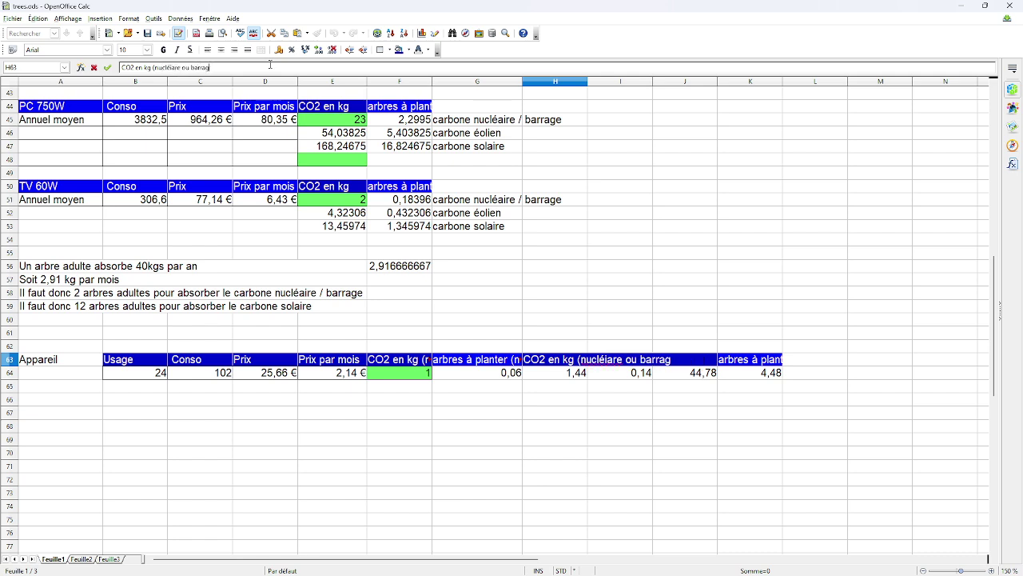
text(g)
key(BackSpace)
key(BackSpace)
key(BackSpace)
key(BackSpace)
key(BackSpace)
key(BackSpace)
key(BackSpace)
key(BackSpace)
key(BackSpace)
key(BackSpace)
key(BackSpace)
key(BackSpace)
key(BackSpace)
key(BackSpace)
key(BackSpace)
key(BackSpace)
key(BackSpace)
key(BackSpace)
key(BackSpace)
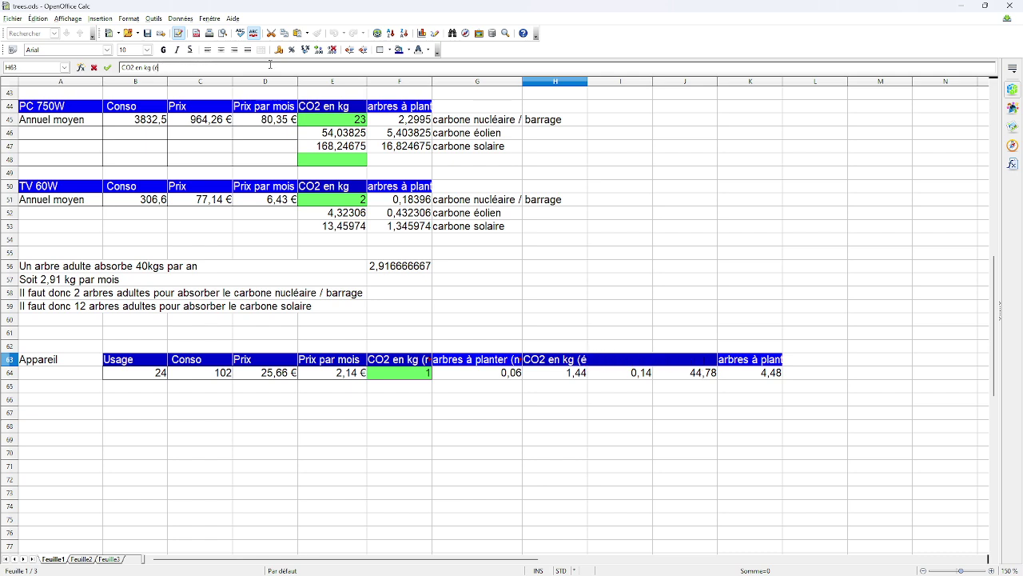
text(éolien)à)
key(ctrl+shift+Left)
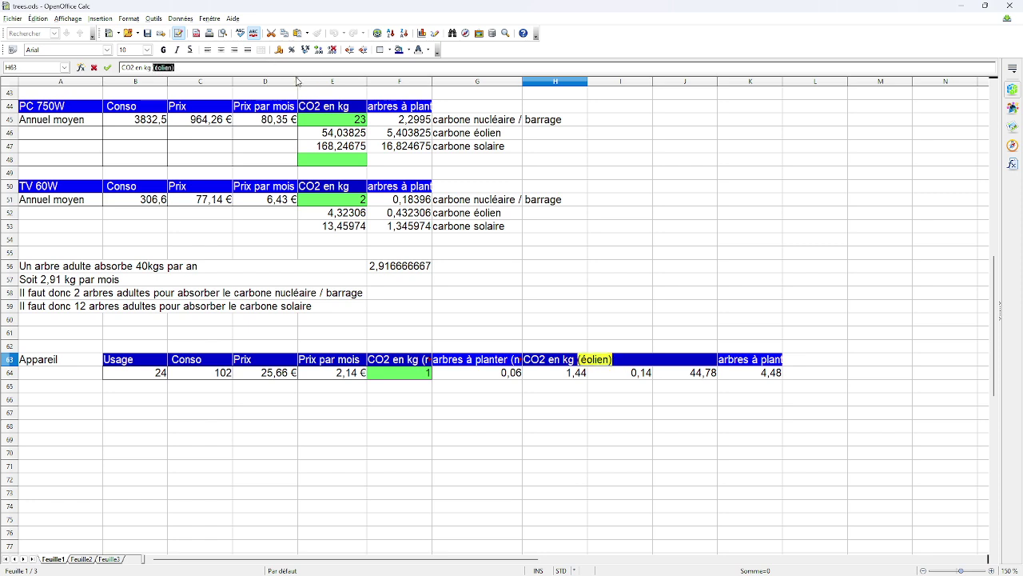
key(Return)
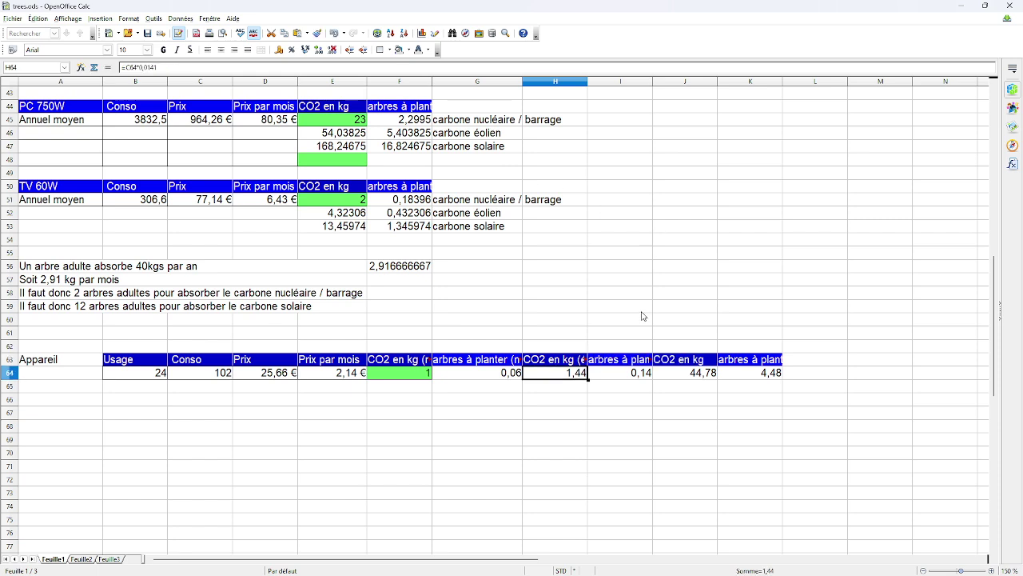
Extend the header in I63 to "arbres à planter (éolien)".
click(632, 359)
click(267, 67)
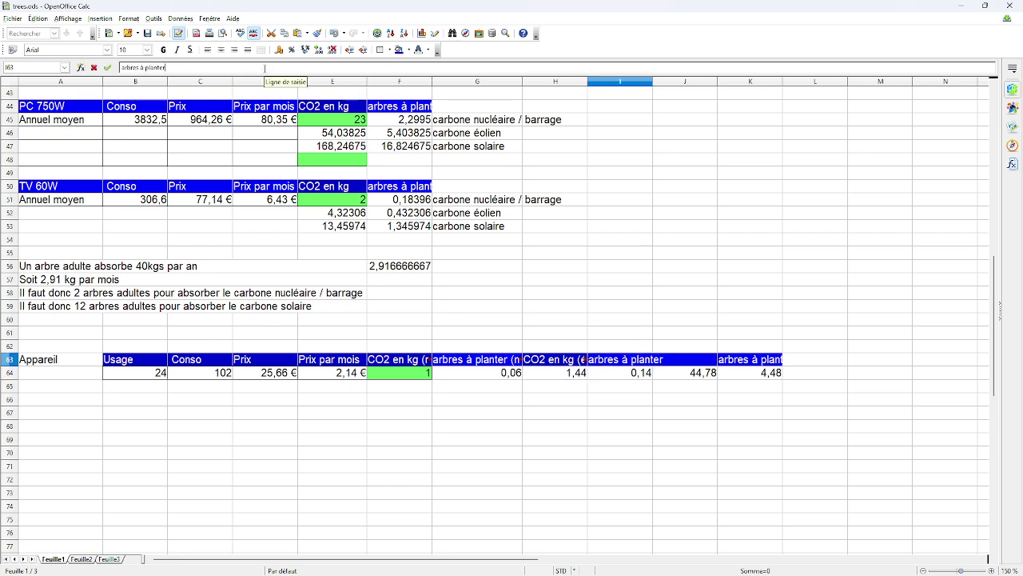
text((éolien))
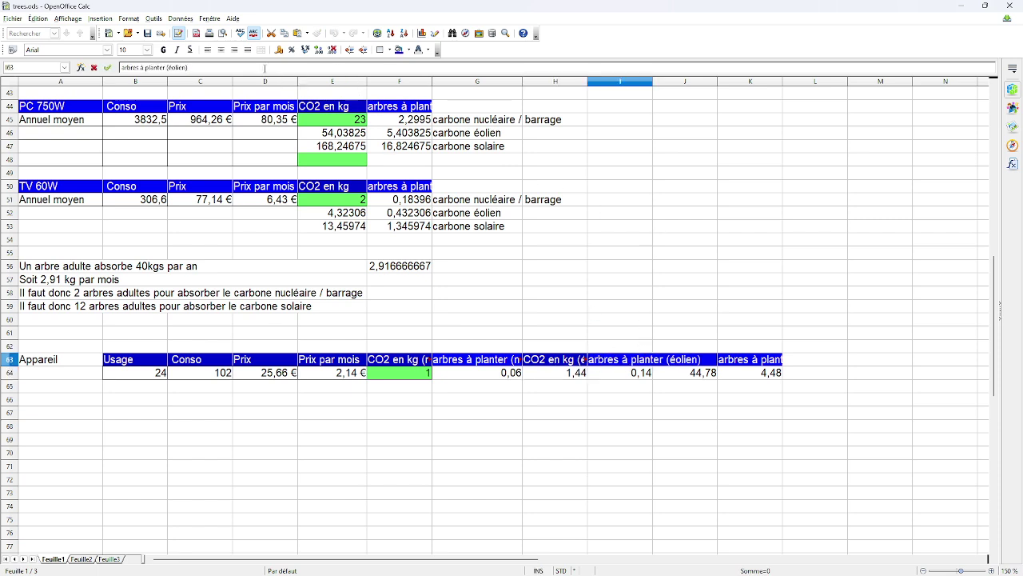
key(Return)
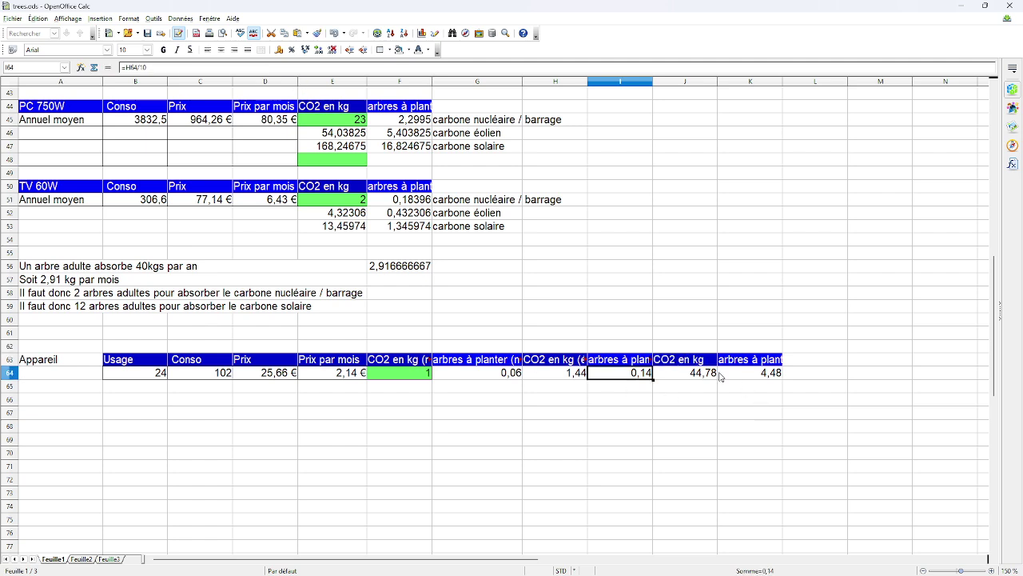
Extend the third CO2 header, in J63, to "CO2 en kg (solaire)".
click(686, 363)
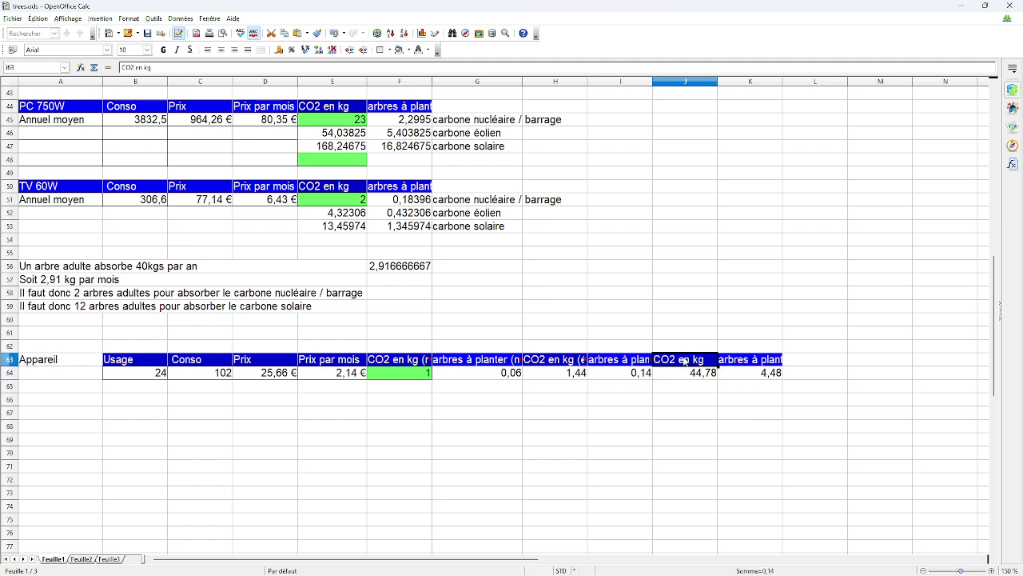
click(279, 67)
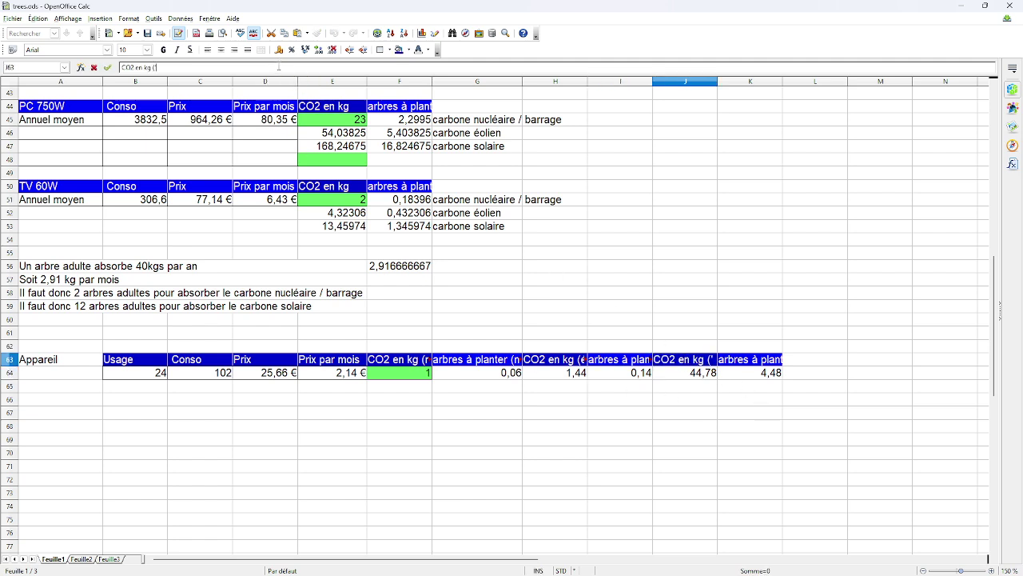
text((solaire)
key(shift+Left)
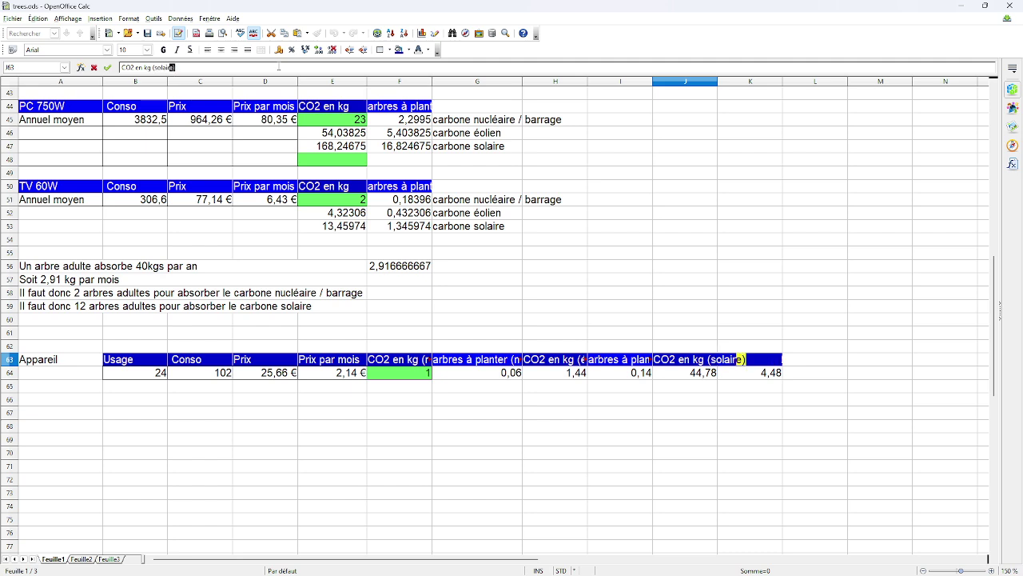
key(ctrl+shift+Left)
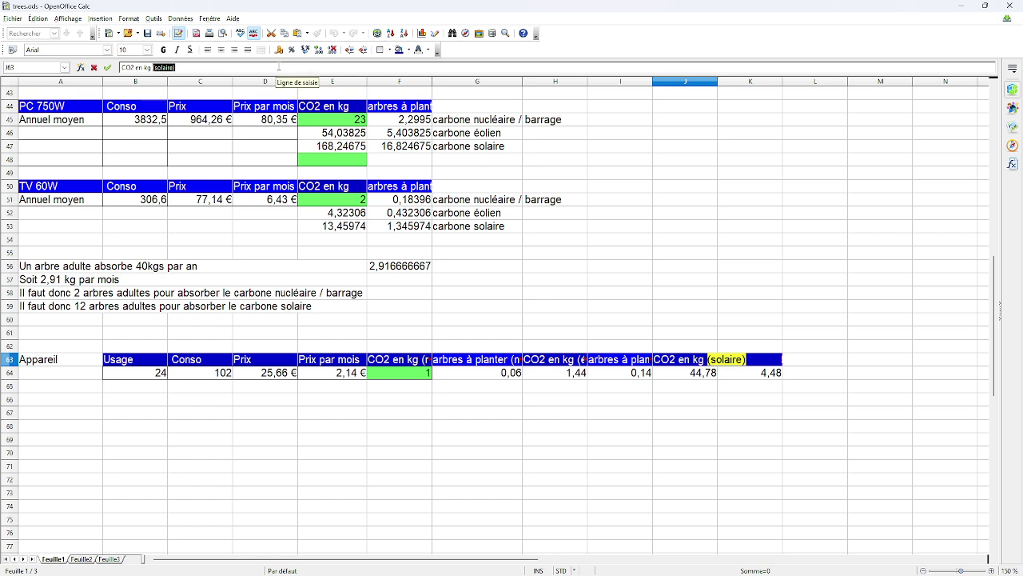
key(Return)
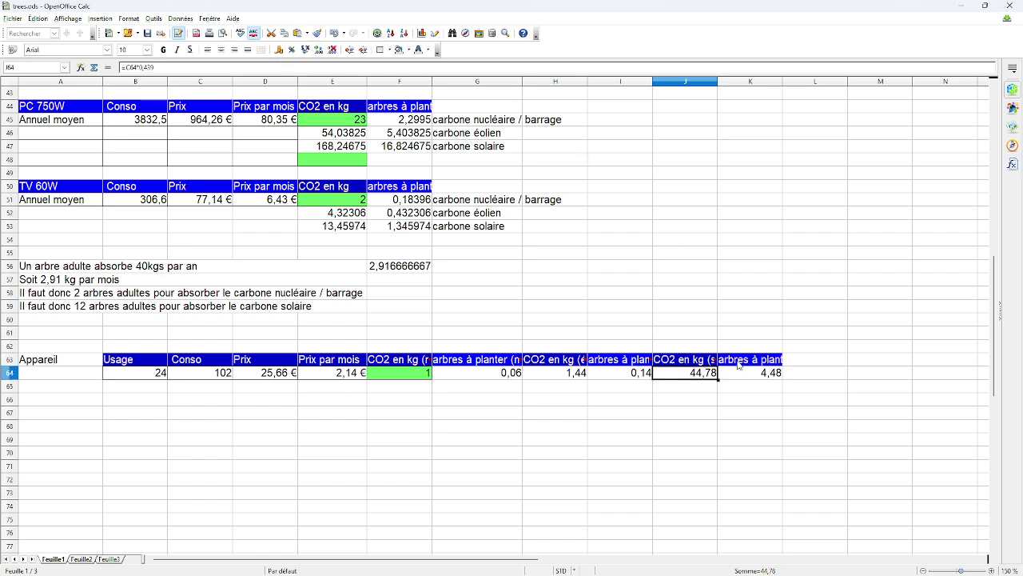
Extend the header in K63 to "arbres à planter (solaire)".
click(740, 365)
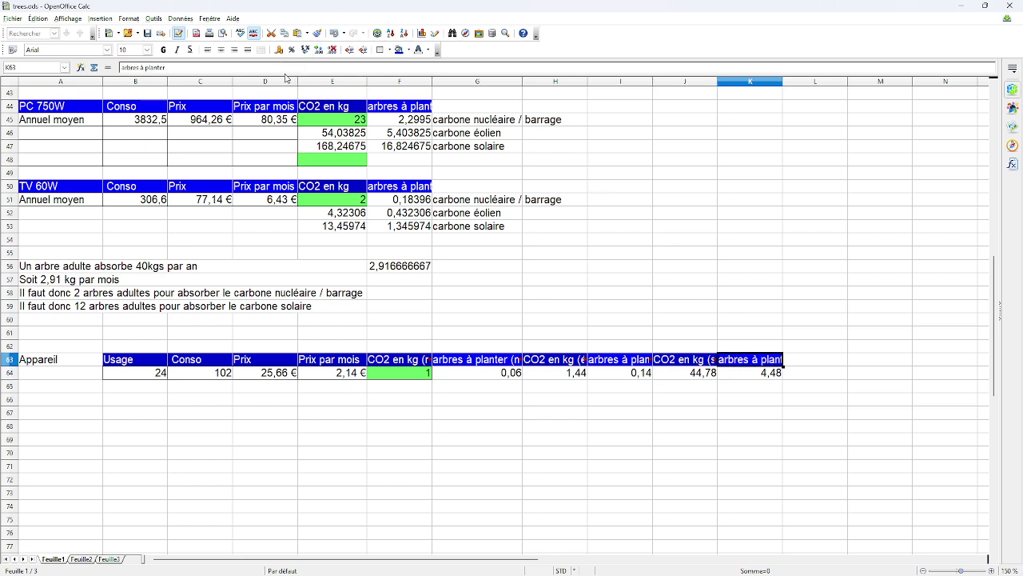
click(332, 70)
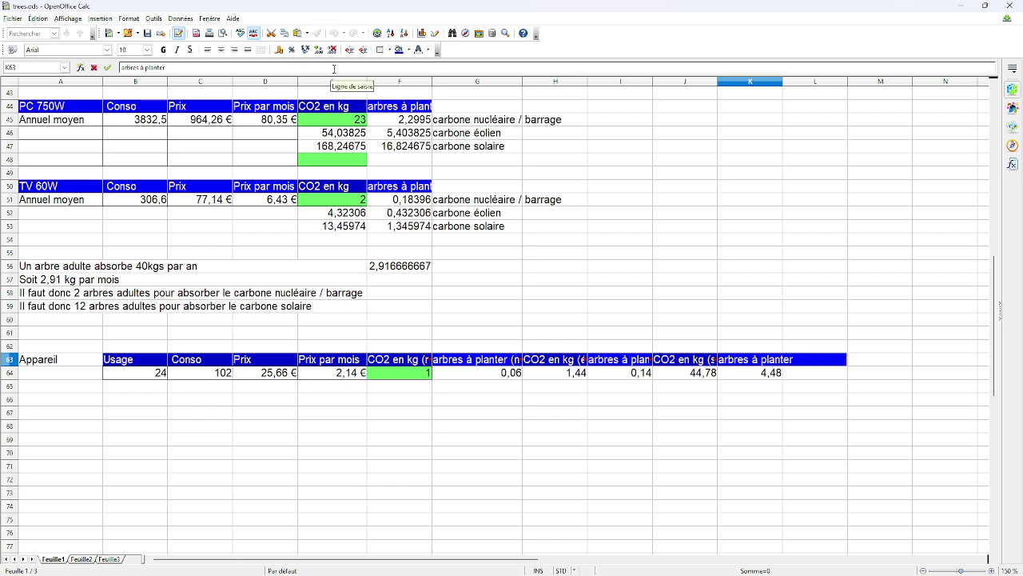
text((solaire))
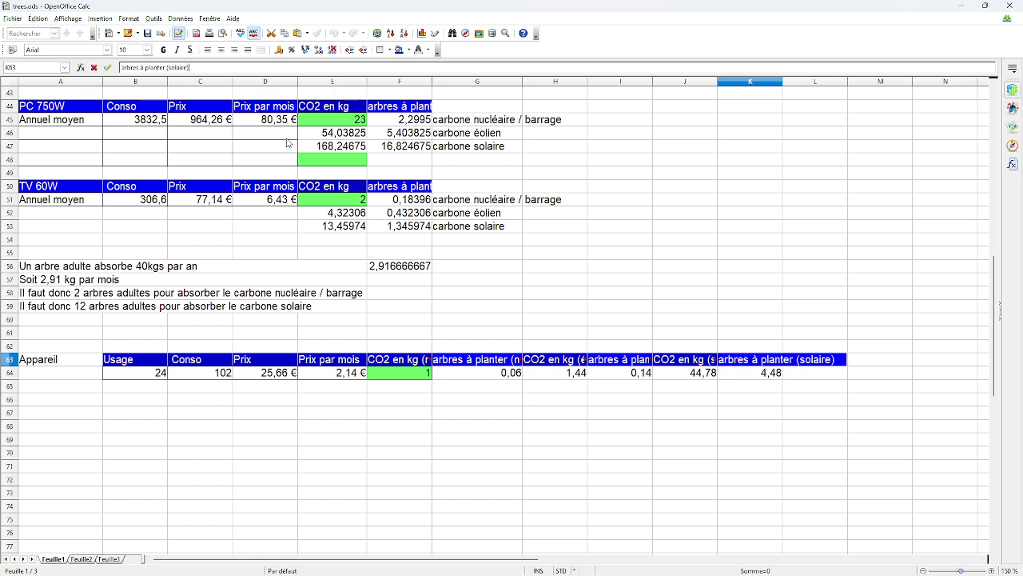
click(287, 335)
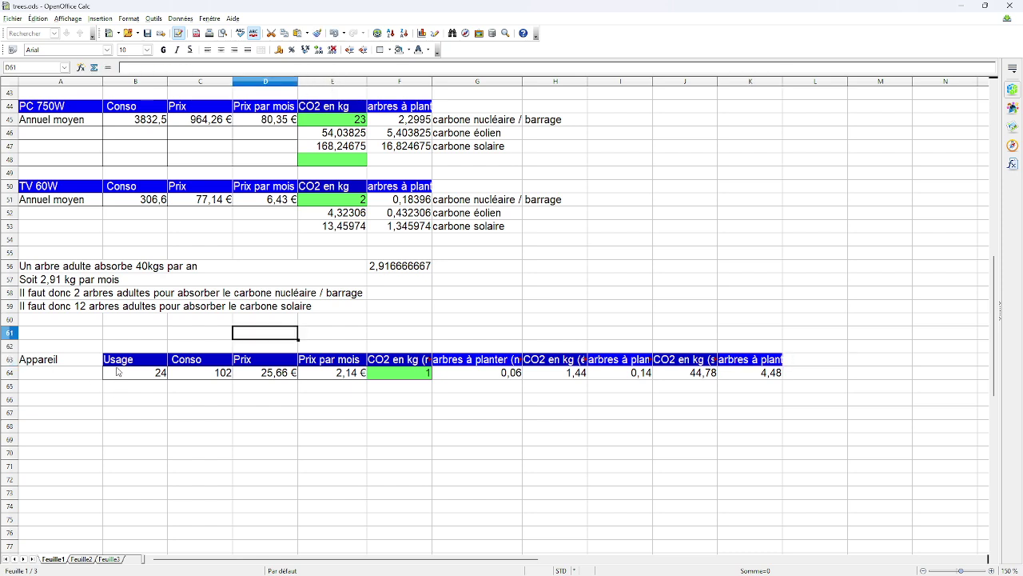
Give the "Appareil" header cell A63 a dark blue background matching the other summary headers.
click(70, 359)
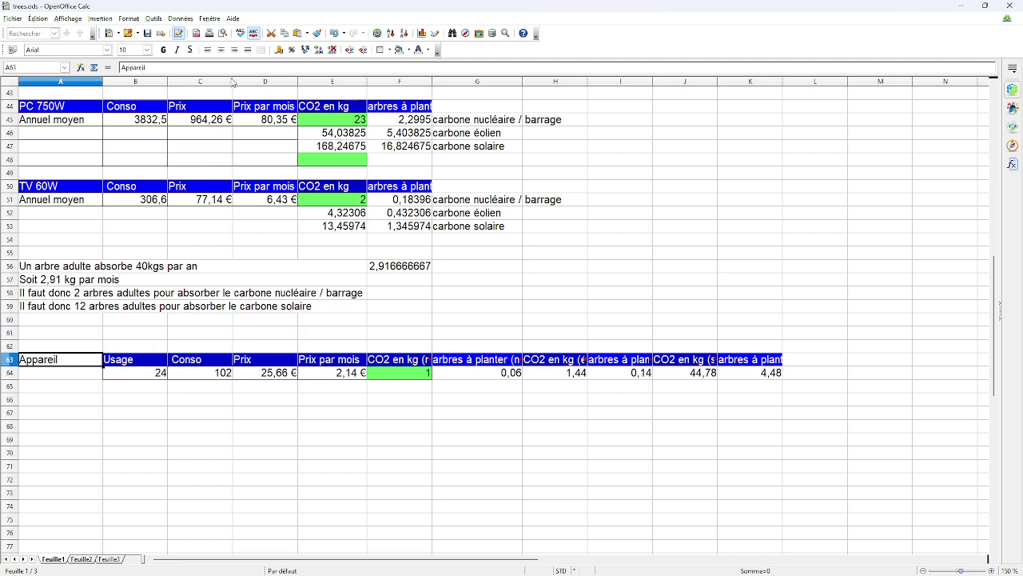
click(407, 50)
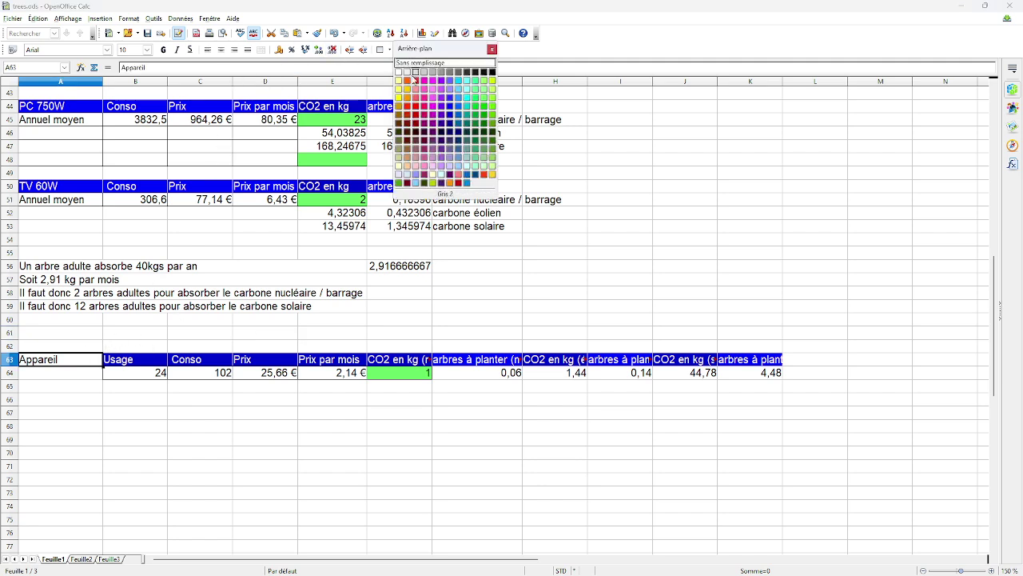
click(449, 124)
click(260, 375)
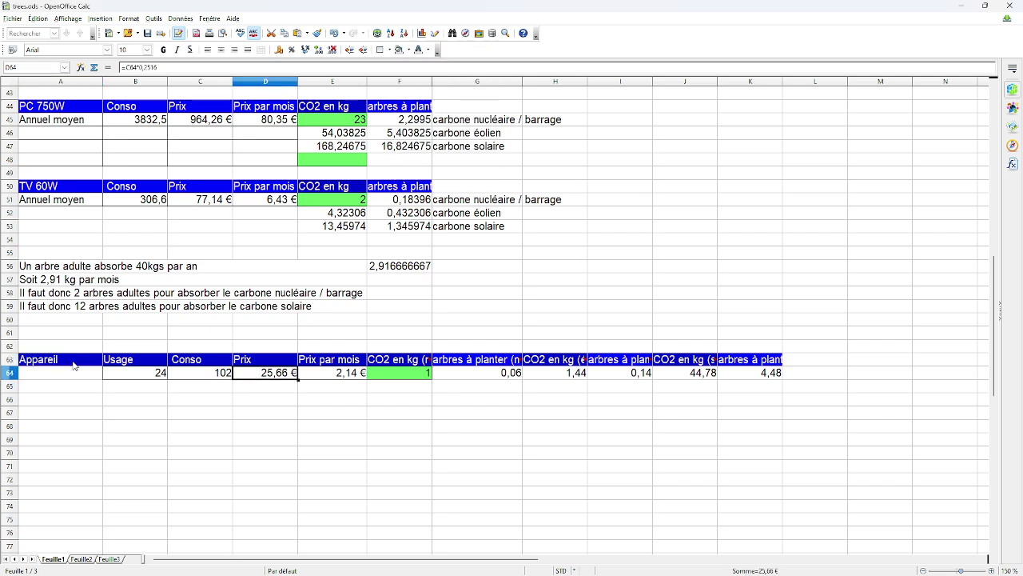
drag(74, 365, 764, 361)
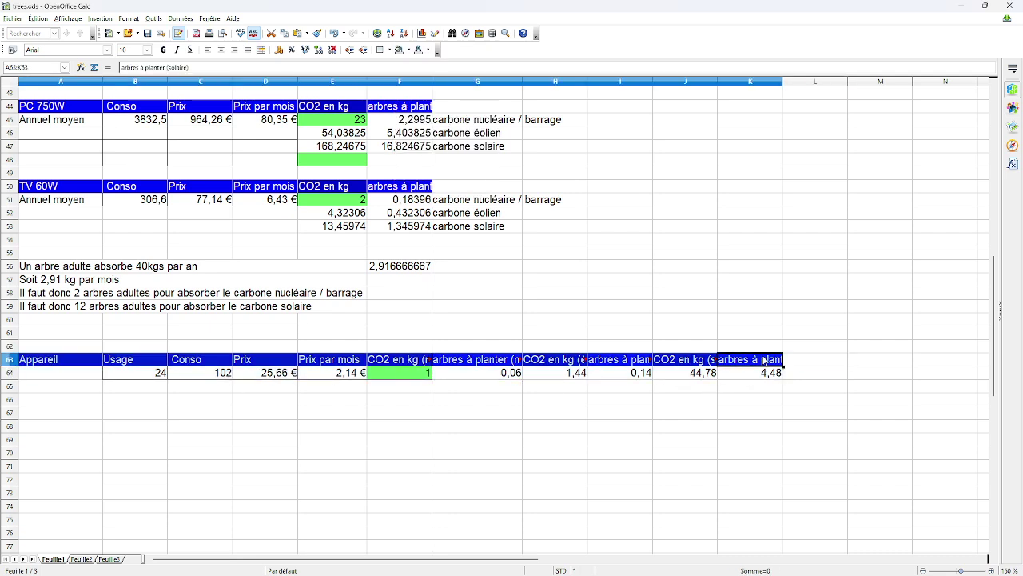
right_click(757, 361)
click(756, 361)
right_click(756, 361)
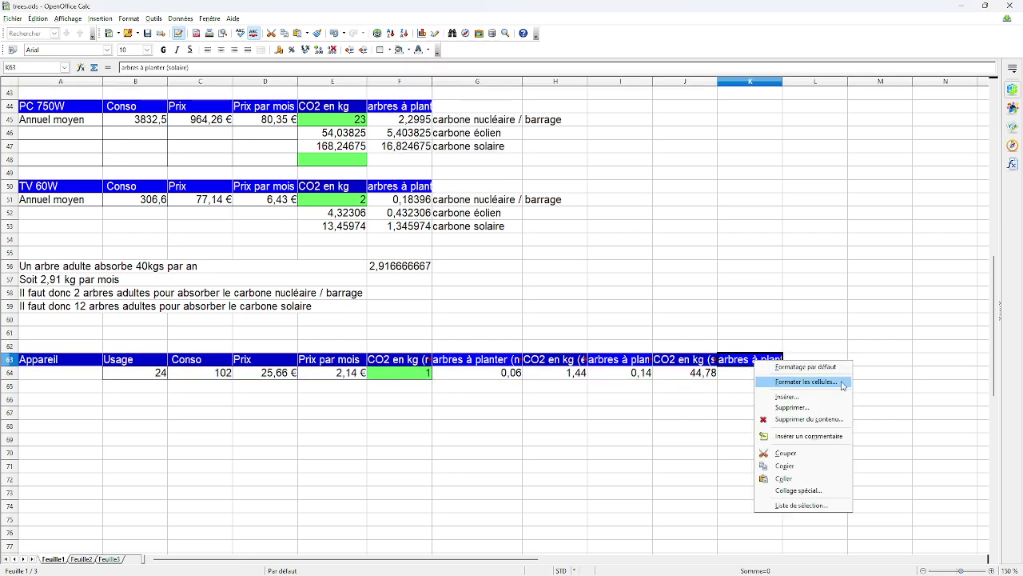
key(Escape)
Turn on automatic line wrapping (Renvoi à la ligne automatique) for the summary header cells A63:K63.
drag(80, 366, 774, 362)
right_click(774, 360)
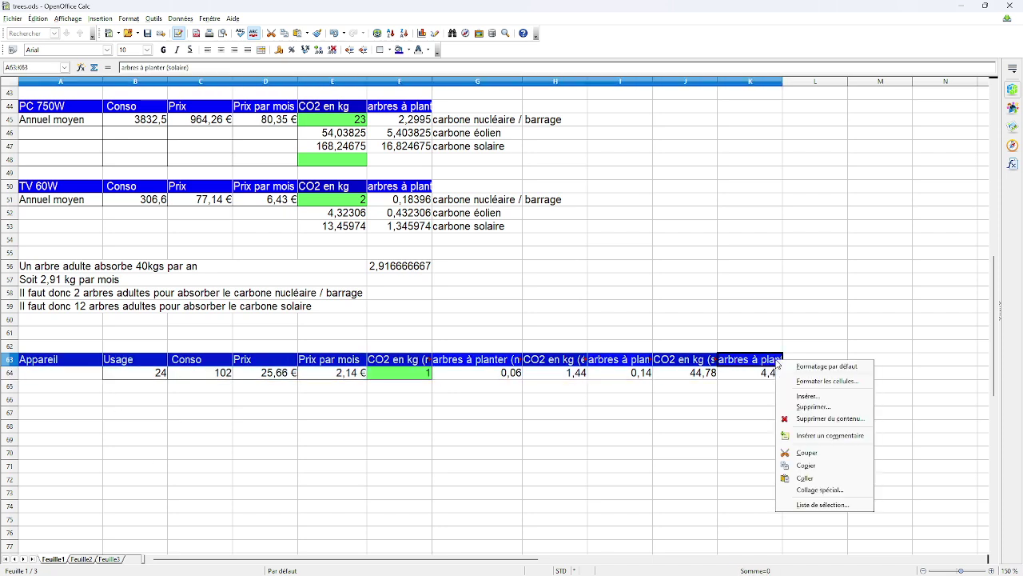
click(828, 382)
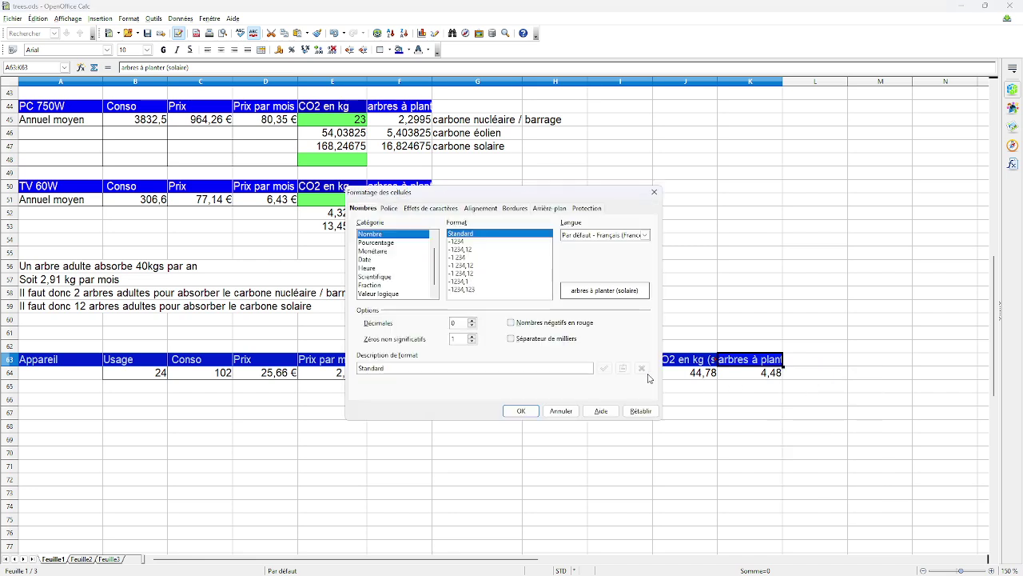
click(654, 191)
right_click(769, 361)
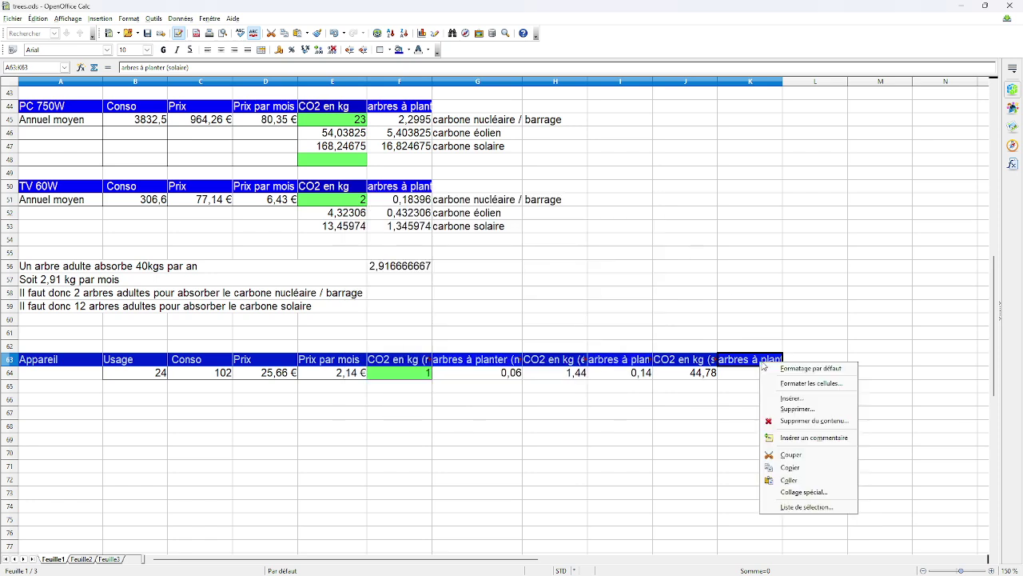
click(828, 383)
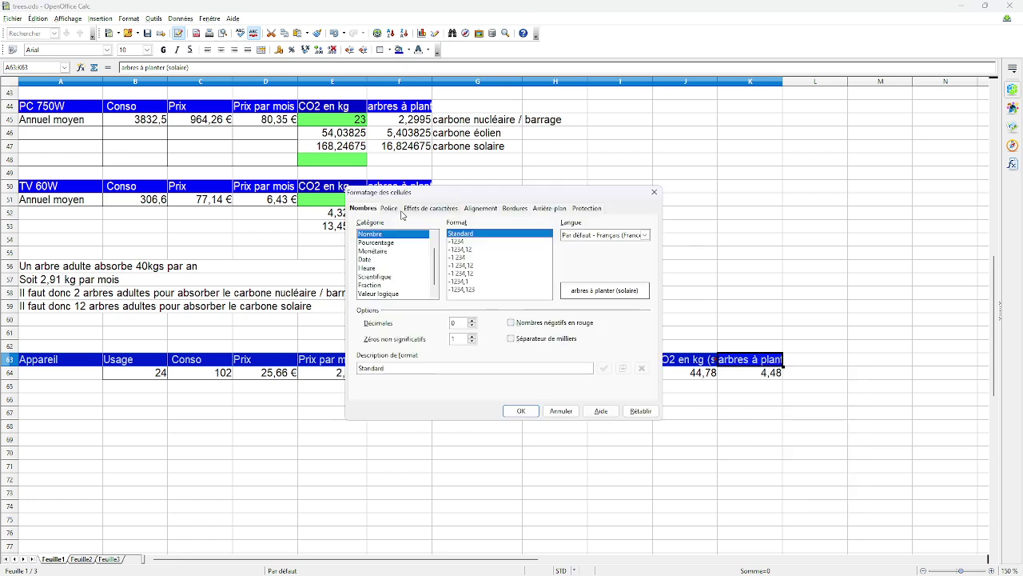
click(398, 210)
click(476, 211)
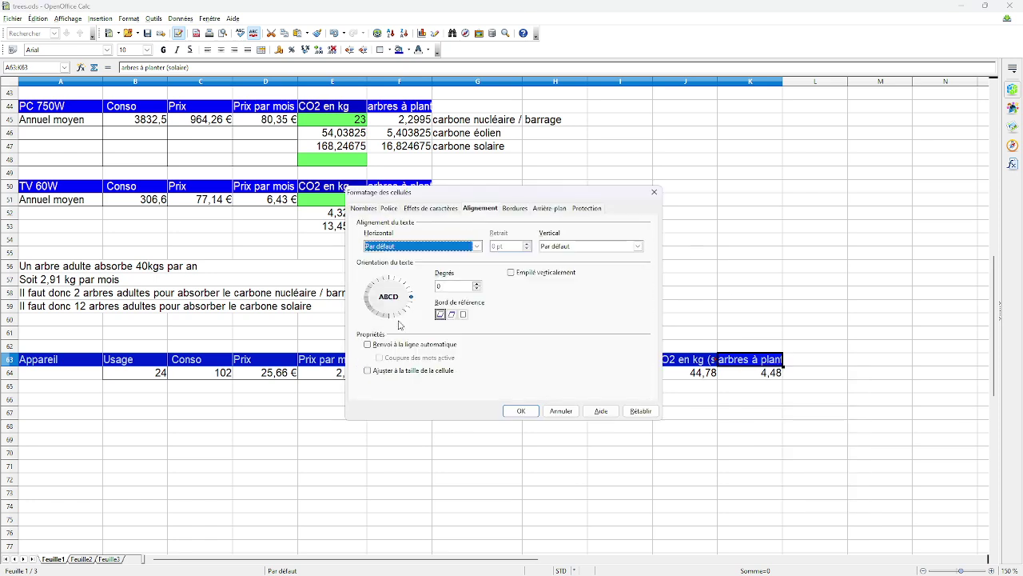
click(383, 344)
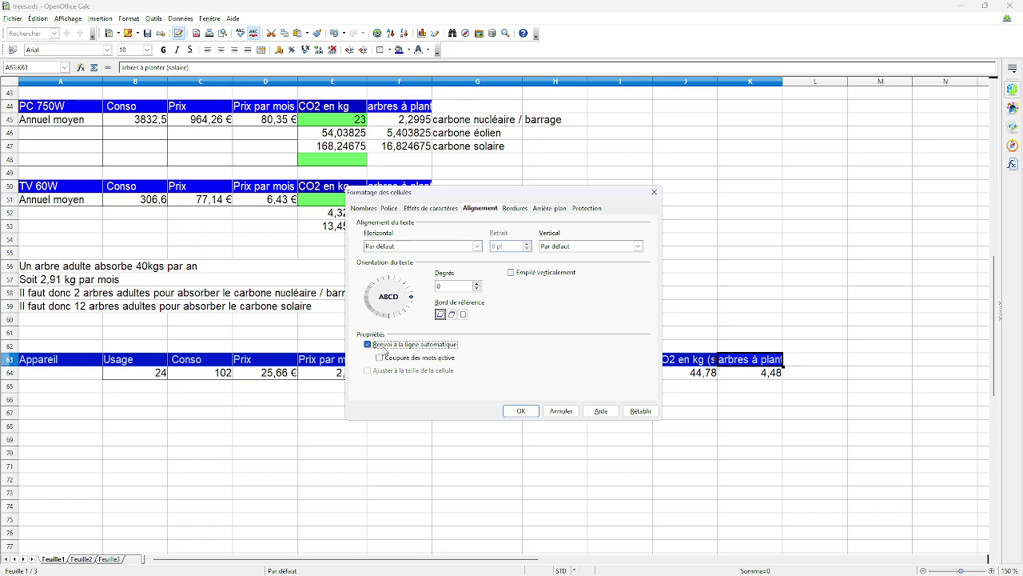
click(533, 413)
click(549, 425)
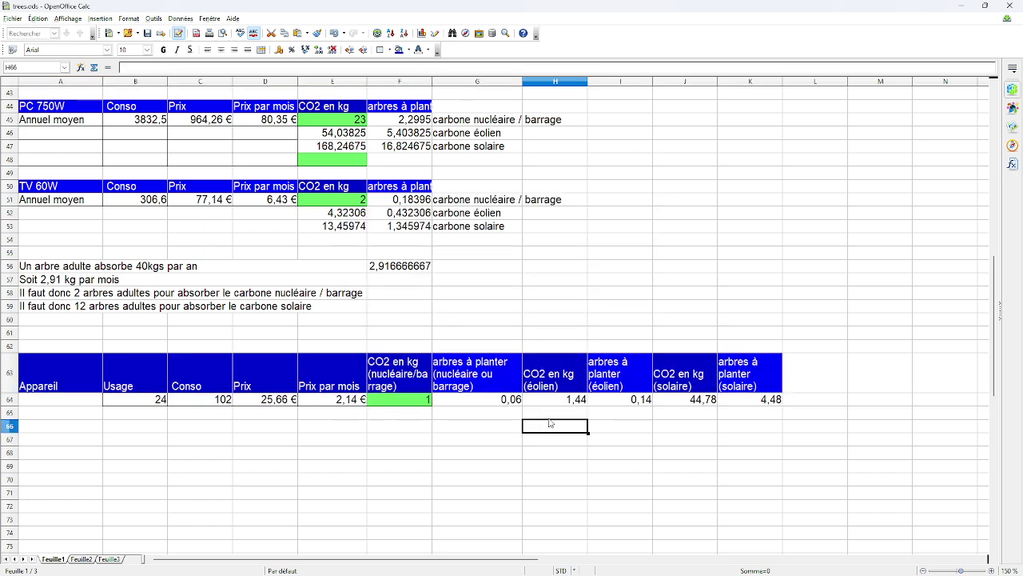
Enter "Sèche linge" as the appliance name in A64 of the summary table.
click(449, 403)
scroll(245, 386, down, 2)
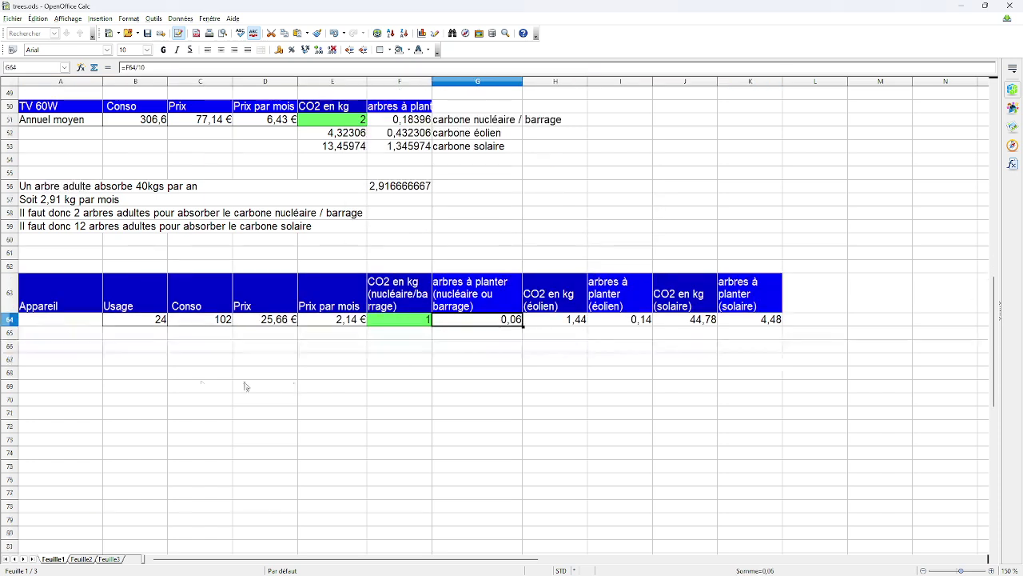
click(80, 318)
scroll(84, 299, up, 12)
scroll(88, 294, up, 4)
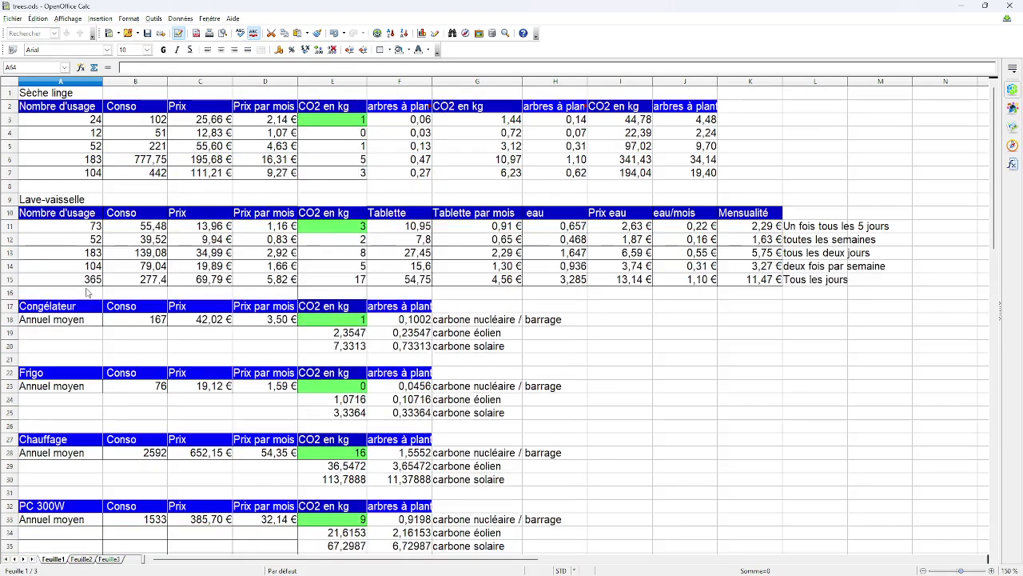
scroll(88, 293, down, 10)
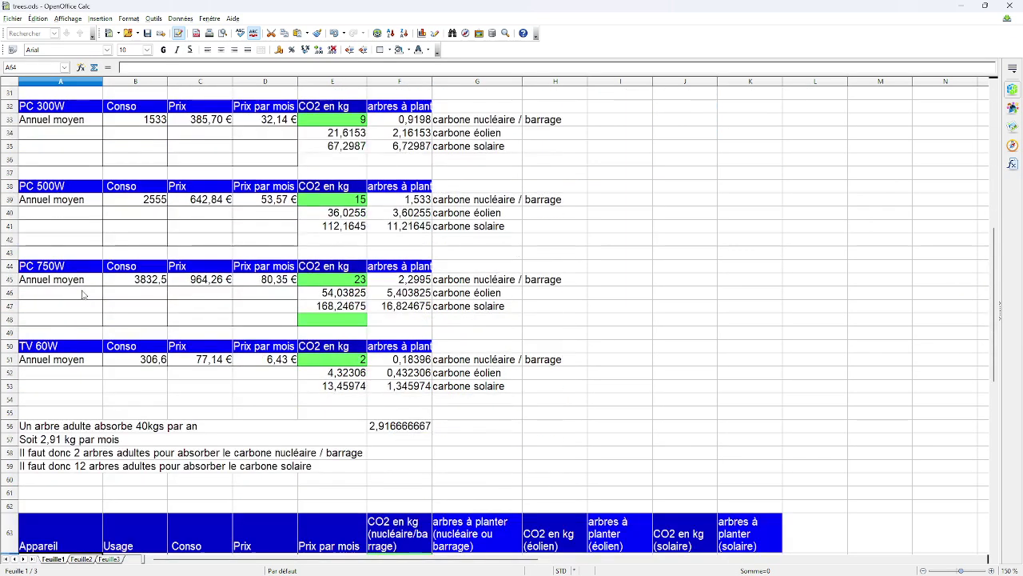
scroll(82, 294, down, 4)
text(S)
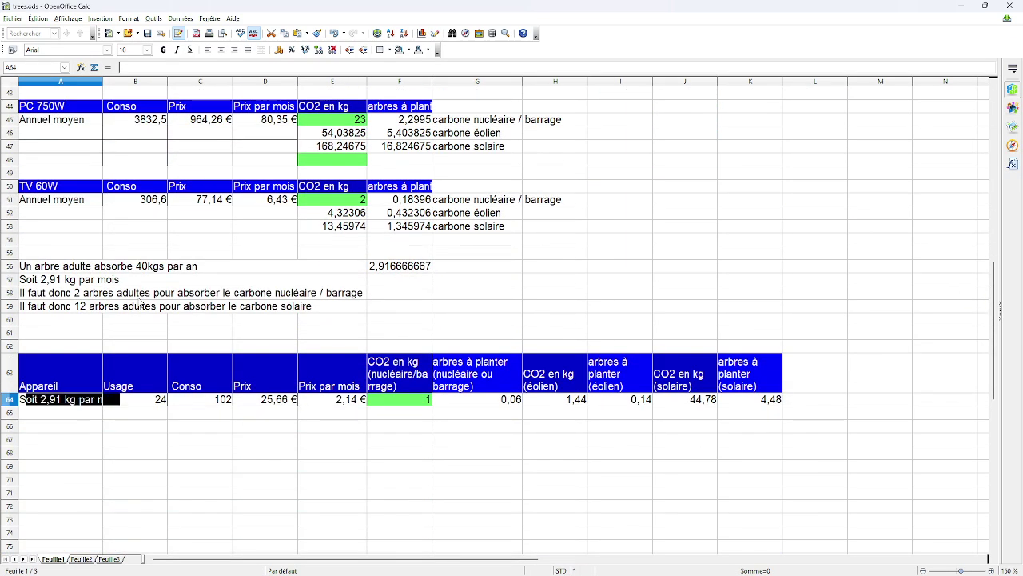
text(èche l)
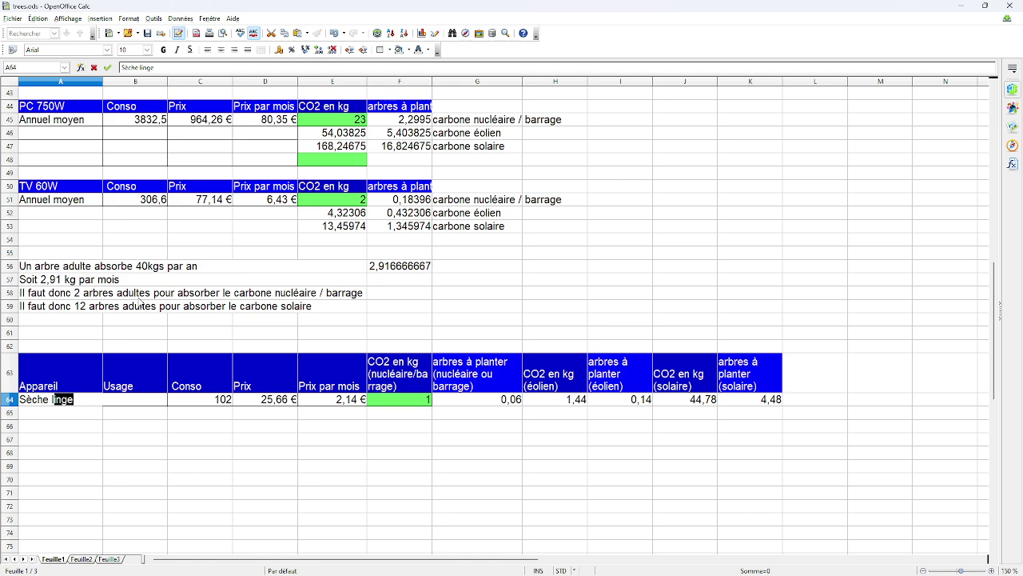
key(Return)
Copy the remaining Sèche linge rows, A4:J7, into the summary table starting at B65.
scroll(140, 303, up, 14)
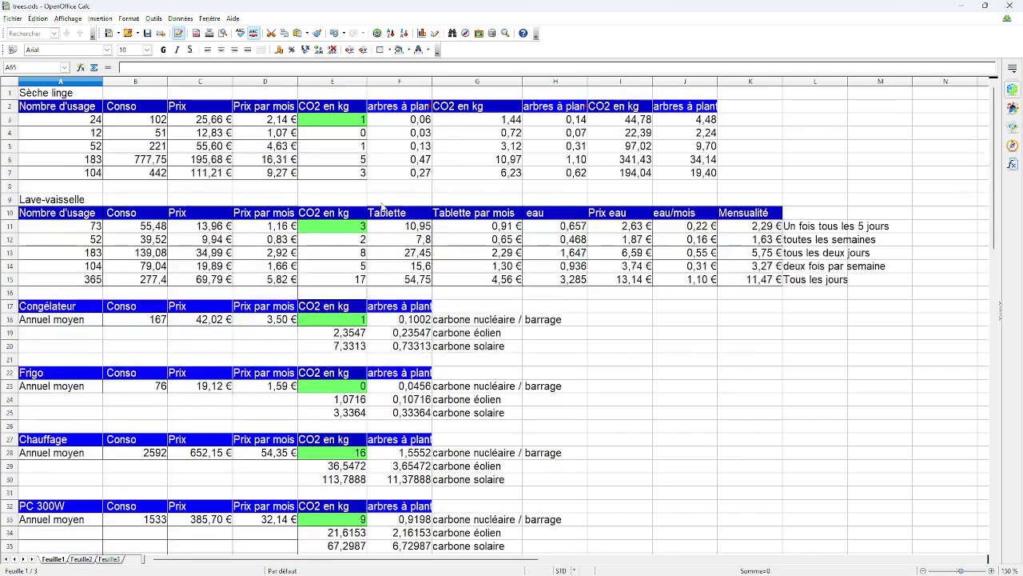
drag(80, 130, 682, 177)
key(ctrl+c)
scroll(599, 217, down, 17)
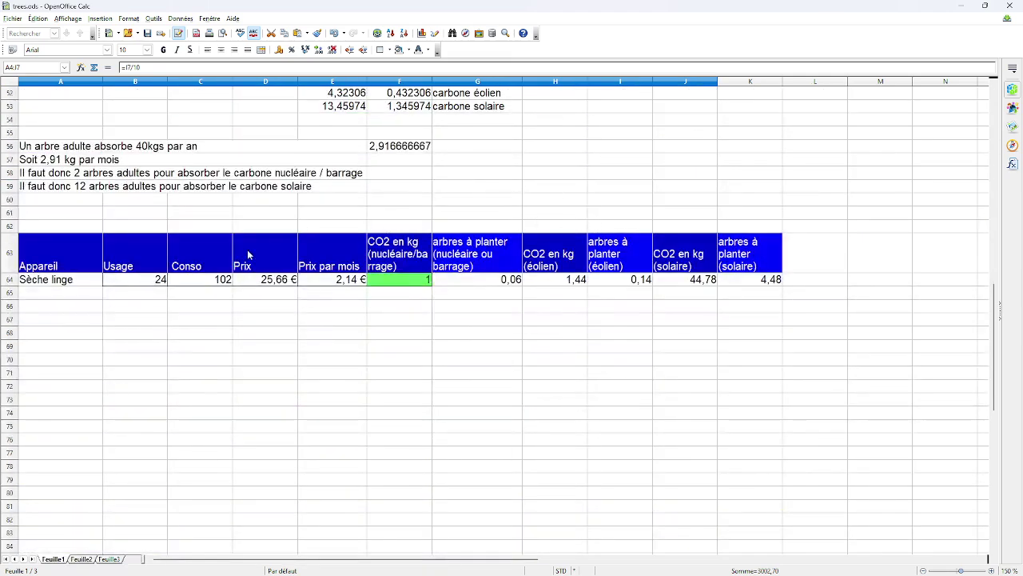
click(155, 293)
key(ctrl+v)
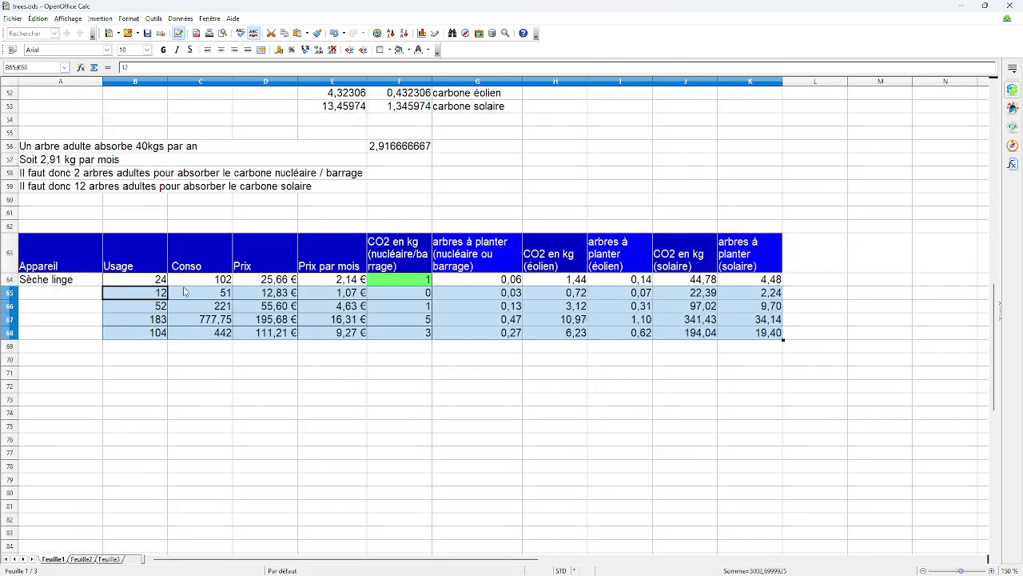
Fill the "Sèche linge" label from A64 down through A68.
click(60, 282)
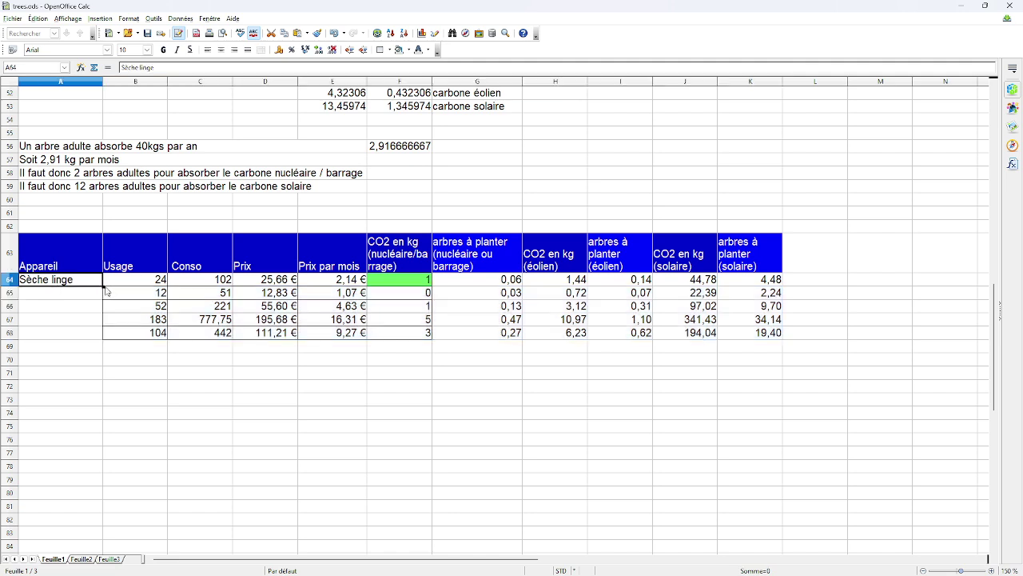
drag(103, 285, 103, 337)
click(261, 324)
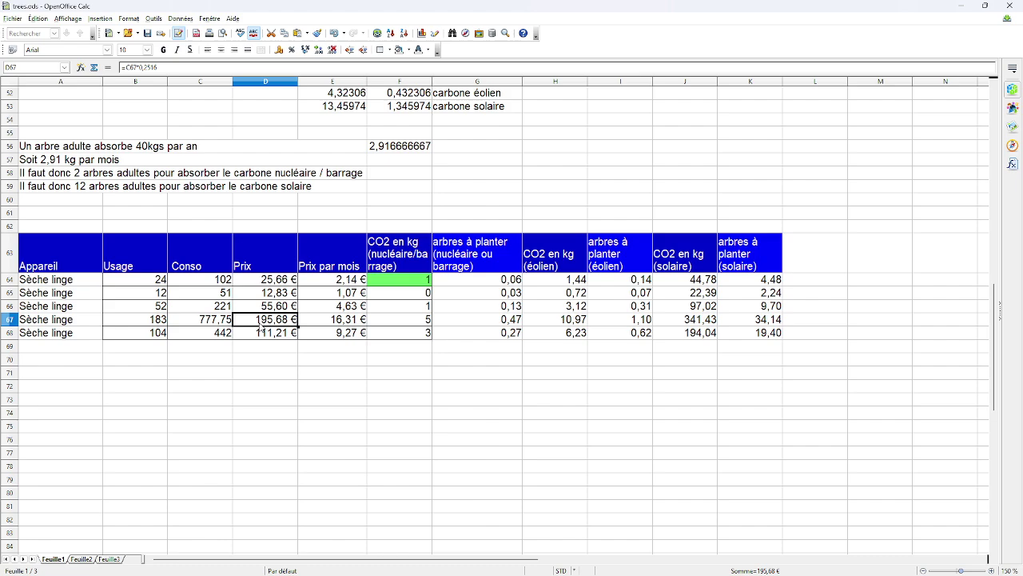
Copy the Lave-vaisselle label from A9 into the summary table at A69.
scroll(261, 328, up, 17)
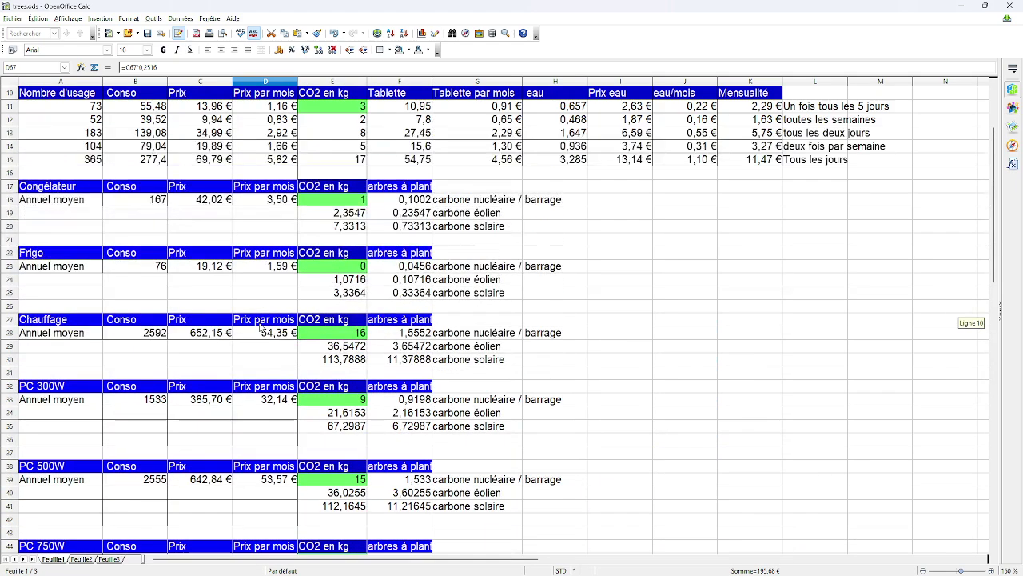
scroll(58, 208, down, 2)
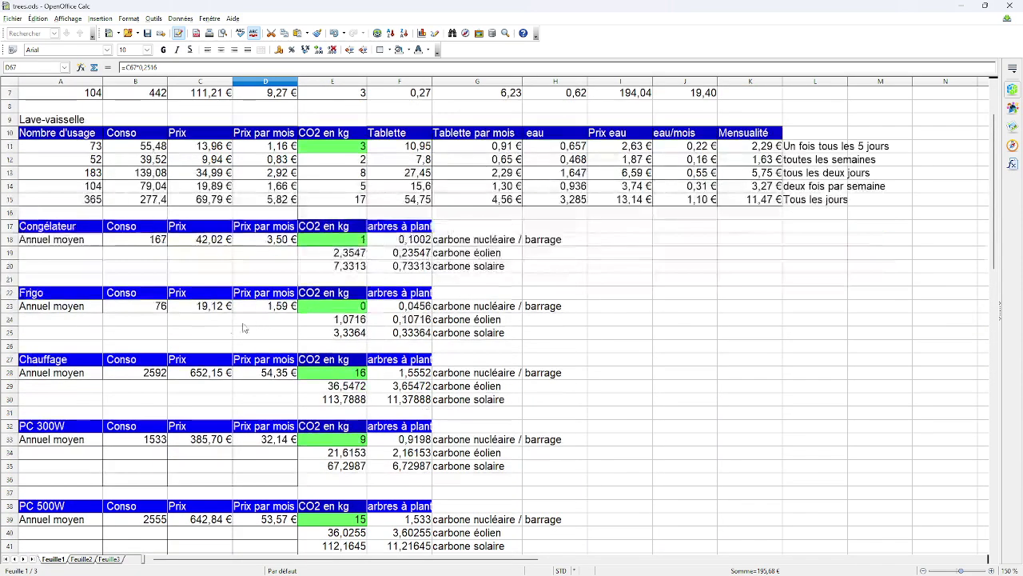
click(40, 120)
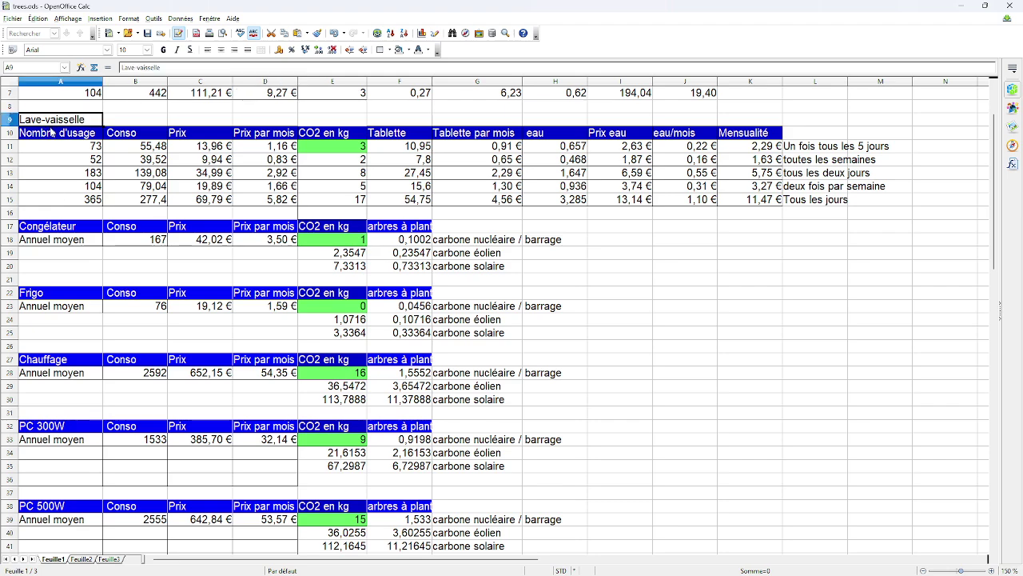
scroll(101, 253, down, 6)
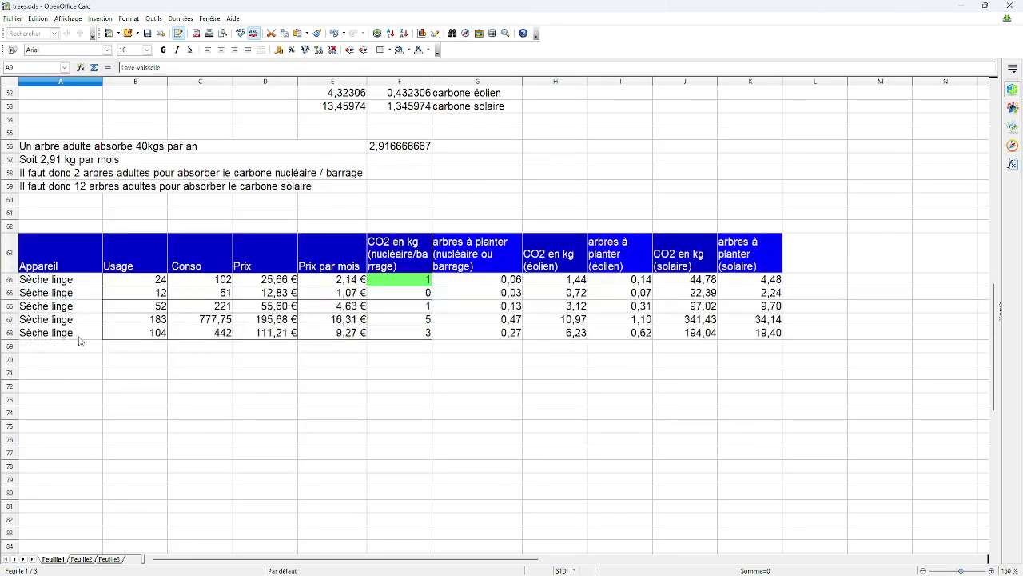
click(80, 345)
Try to copy the Lave-vaisselle range B10:E15 into the summary table at B69, and undo the paste.
scroll(180, 294, up, 5)
scroll(180, 294, up, 12)
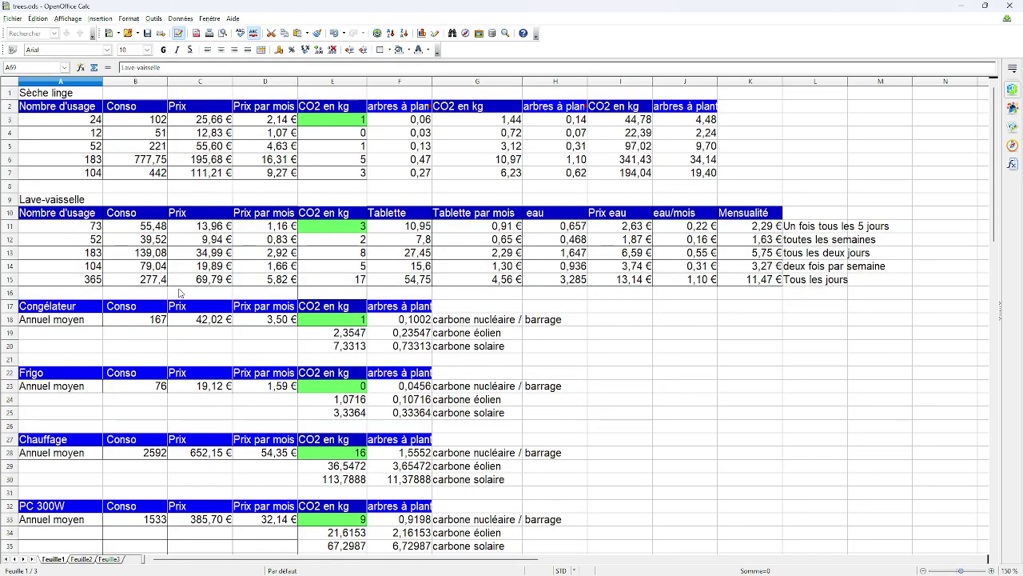
drag(130, 215, 355, 279)
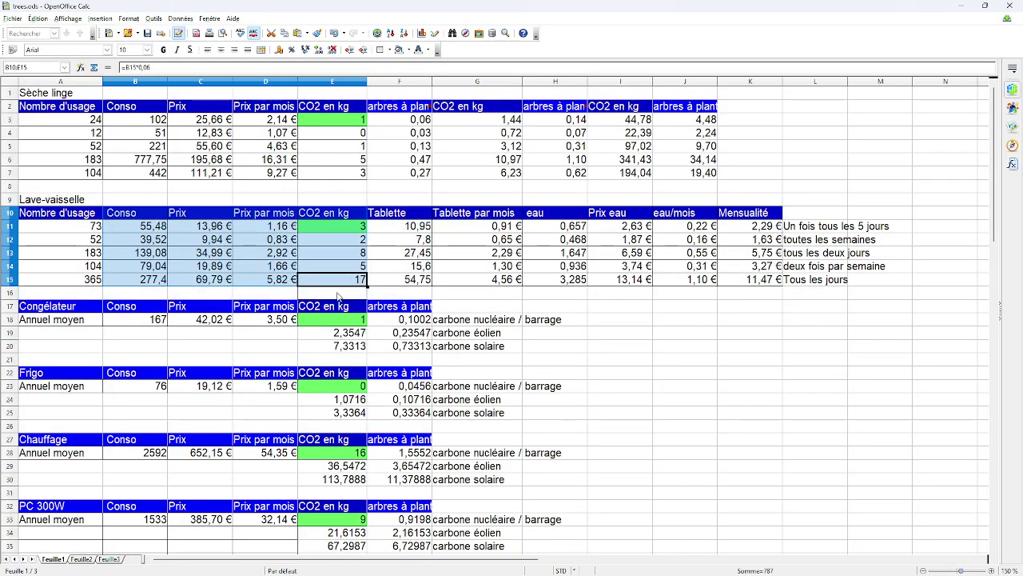
scroll(338, 296, down, 18)
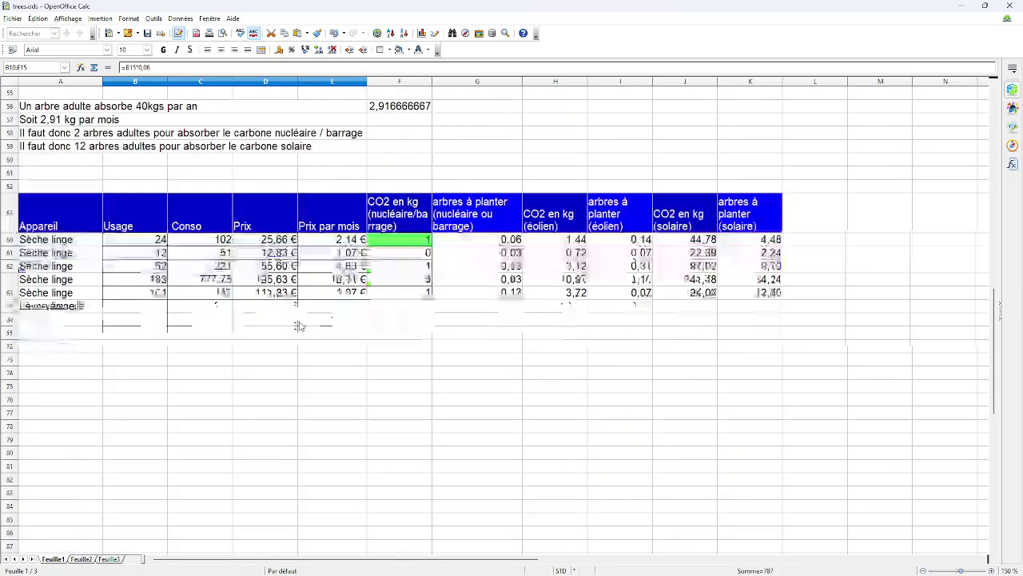
click(141, 310)
text(Conso	Prix	Prix par mois	CO2 en kg 0	0,00 €	0,00 €	0 0	0,00 €	0,00 €	0 0	0,00 €	0,00 €	0 0	0,00 €	0,00 €	0 0	0,00 €	0,00 €	0)
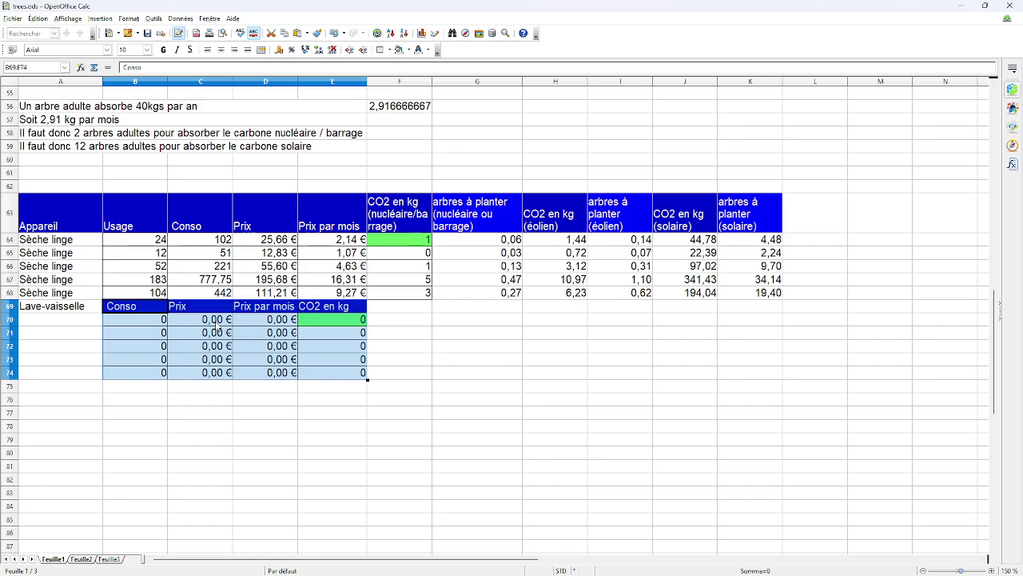
key(ctrl+z)
click(250, 319)
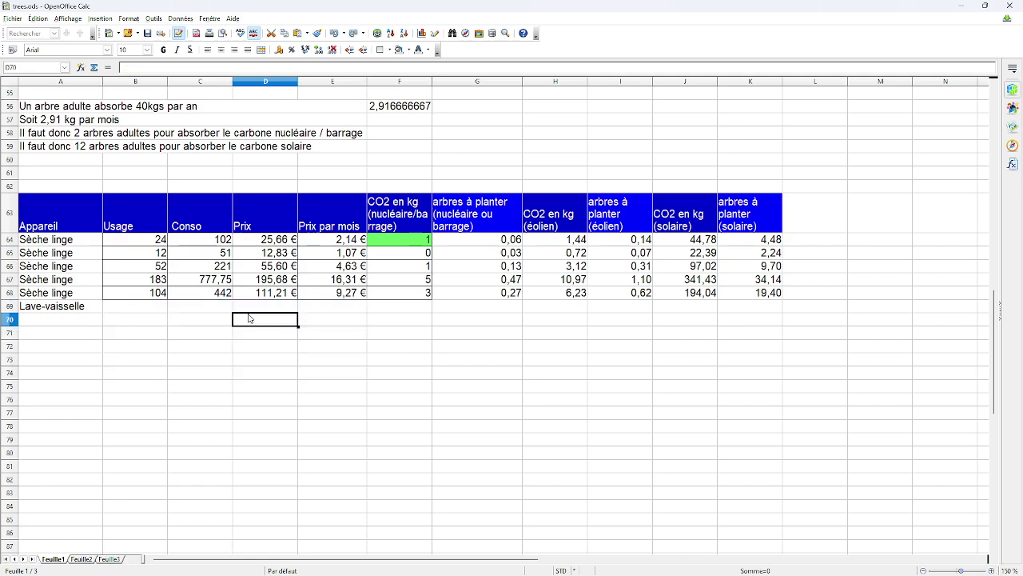
Copy the Lave-vaisselle range A10:E15, including its header row, into the summary table starting at B69.
scroll(227, 311, up, 3)
scroll(227, 310, up, 15)
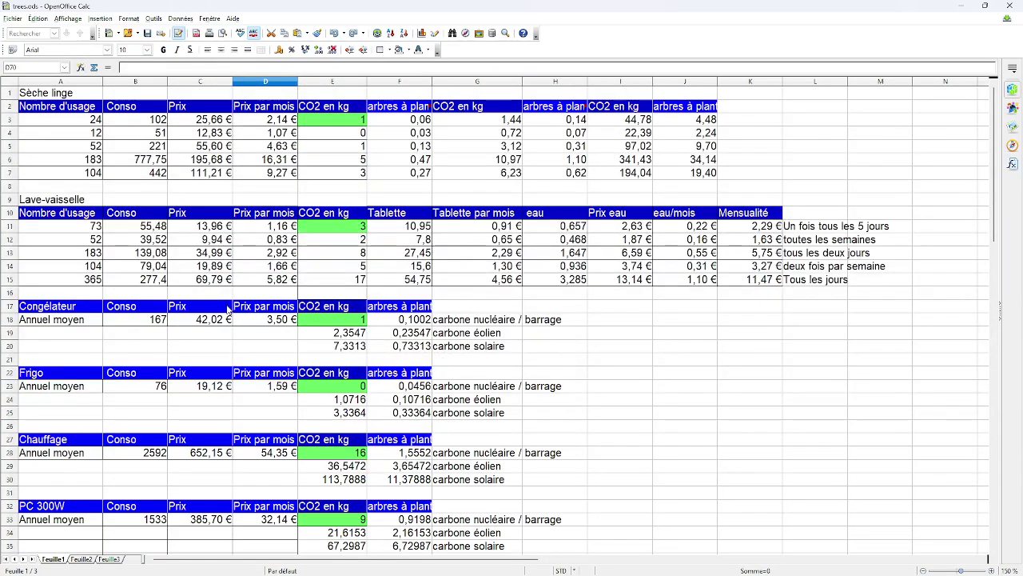
drag(68, 214, 349, 288)
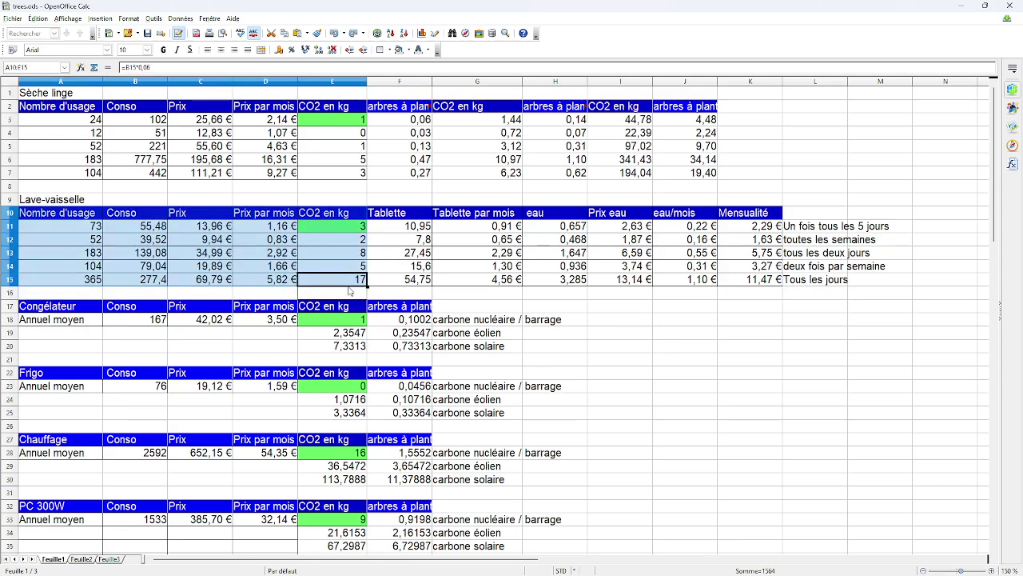
scroll(177, 355, down, 16)
click(140, 386)
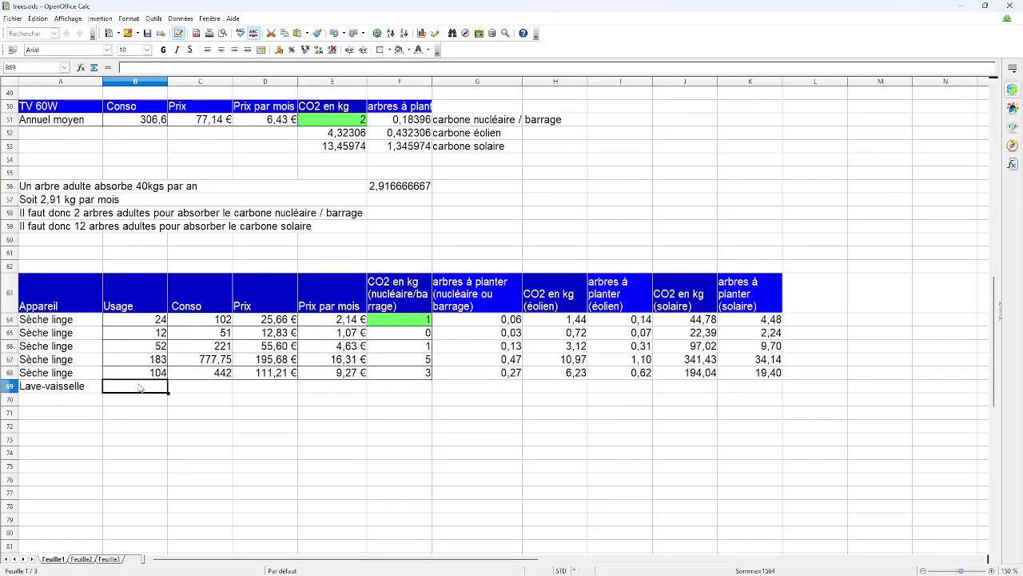
key(ctrl+v)
Fill the nuclear/barrage trees-to-plant formula from G68 down through G73.
click(526, 400)
click(516, 375)
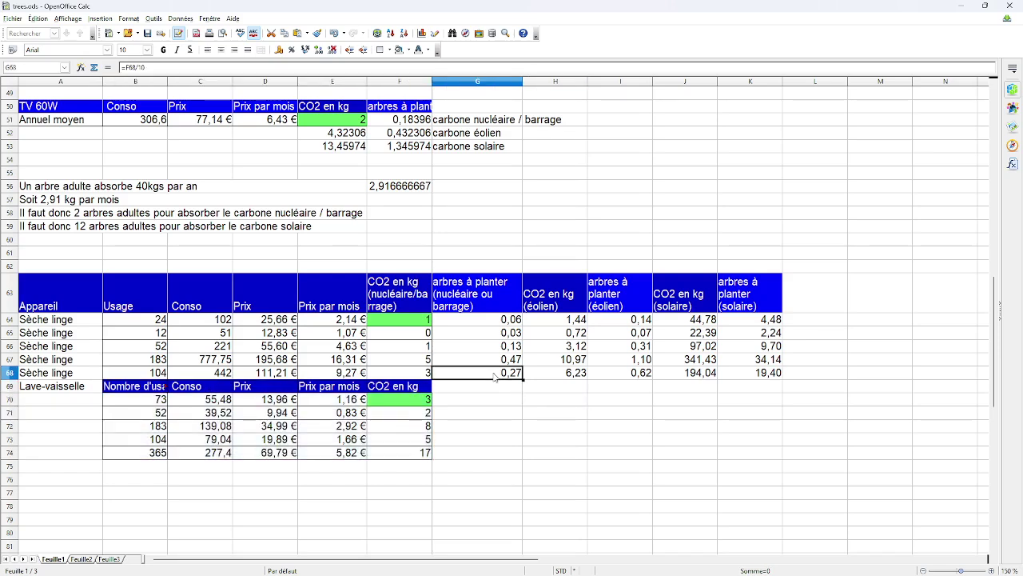
drag(524, 379, 511, 446)
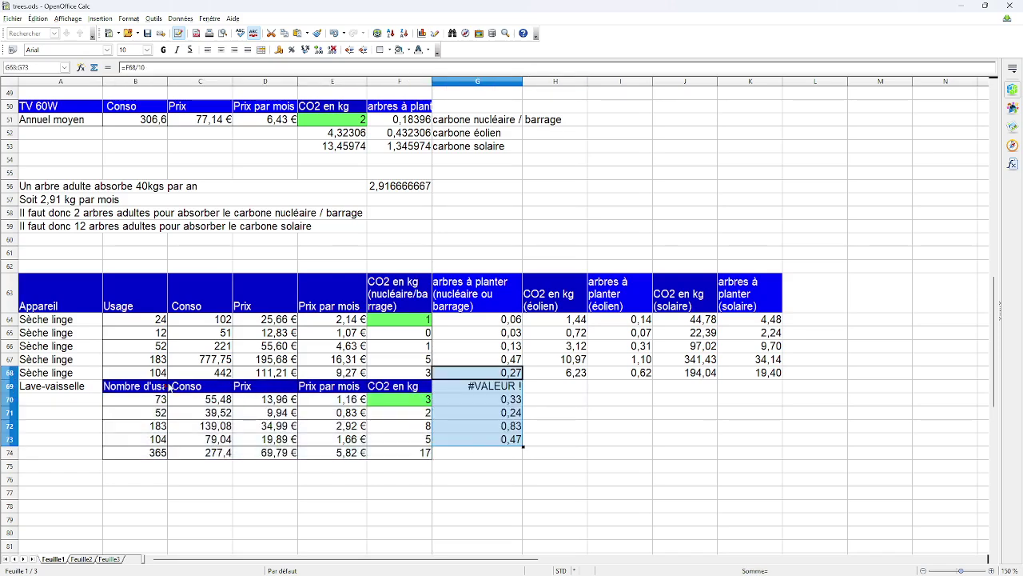
Delete the duplicate header cells B69:G69, shifting the cells below upwards.
drag(132, 388, 480, 390)
click(479, 390)
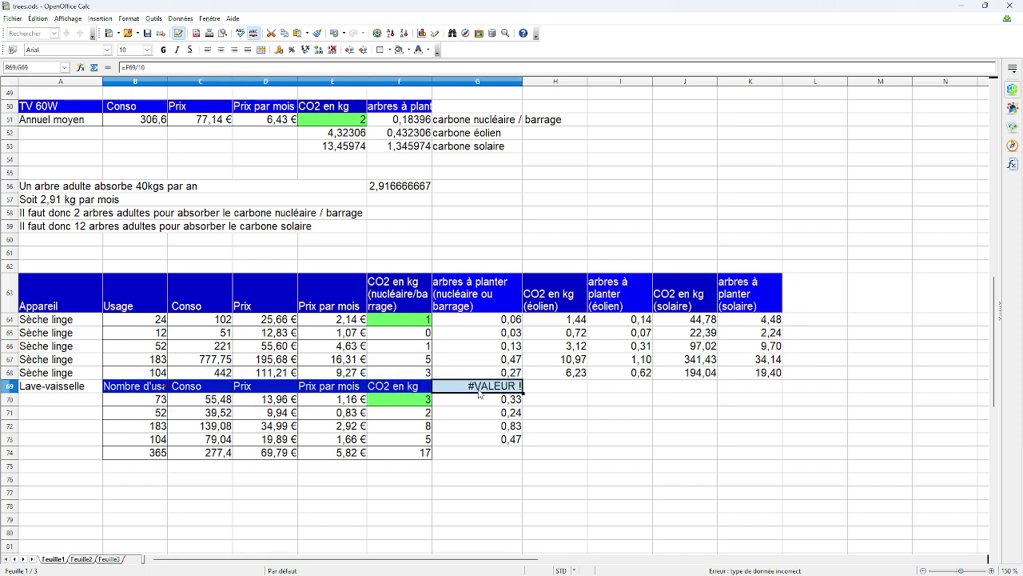
right_click(479, 389)
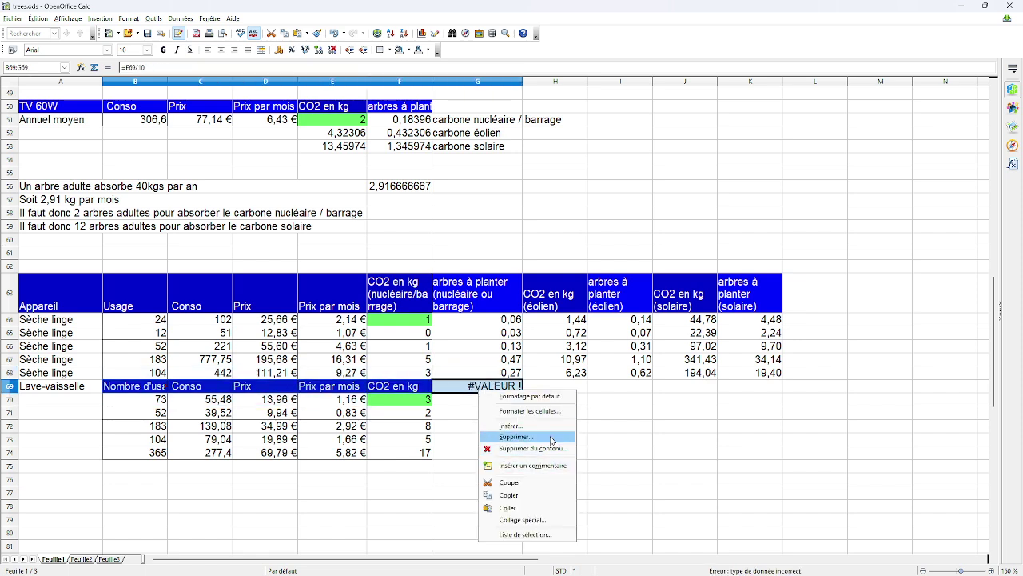
click(552, 437)
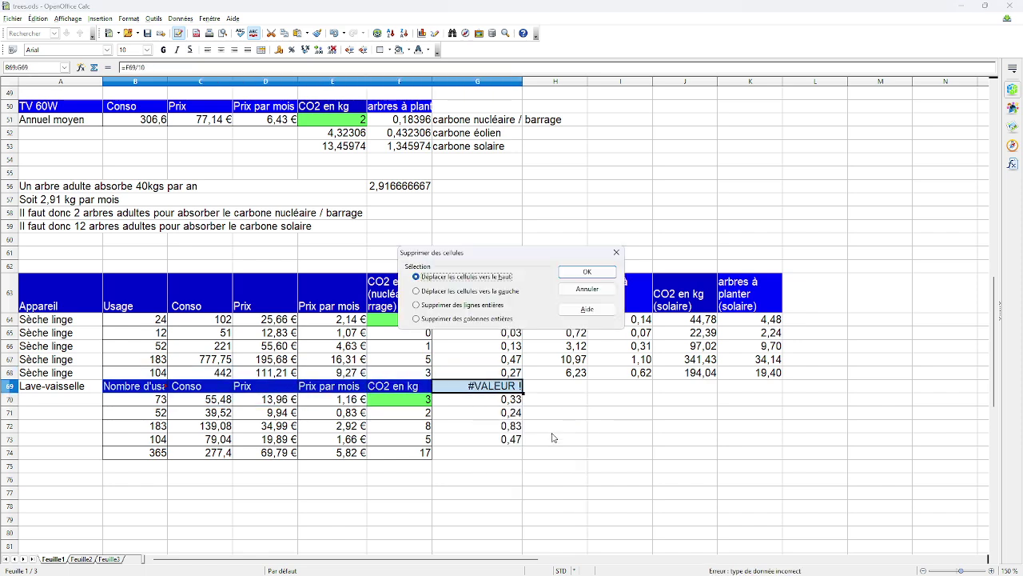
click(588, 271)
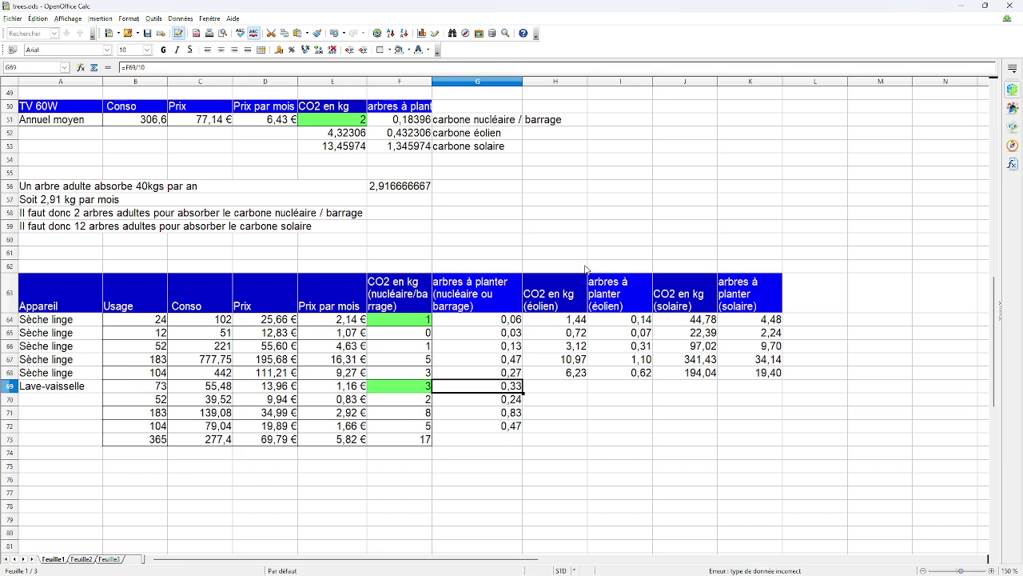
Extend the trees formula from G72 to G73, and fill the éolien CO2 formula from H68 down through H74.
click(518, 428)
drag(524, 432, 526, 446)
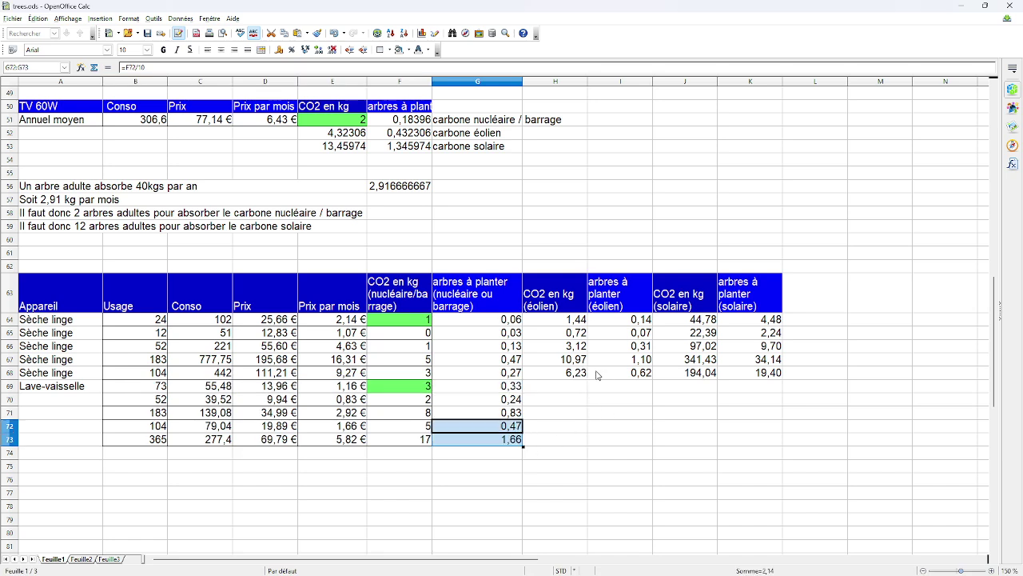
click(584, 373)
drag(588, 378, 589, 456)
click(586, 453)
Fill the éolien trees, solaire CO2 and solaire trees formulas from I68, J68 and K68 down through row 73.
click(645, 373)
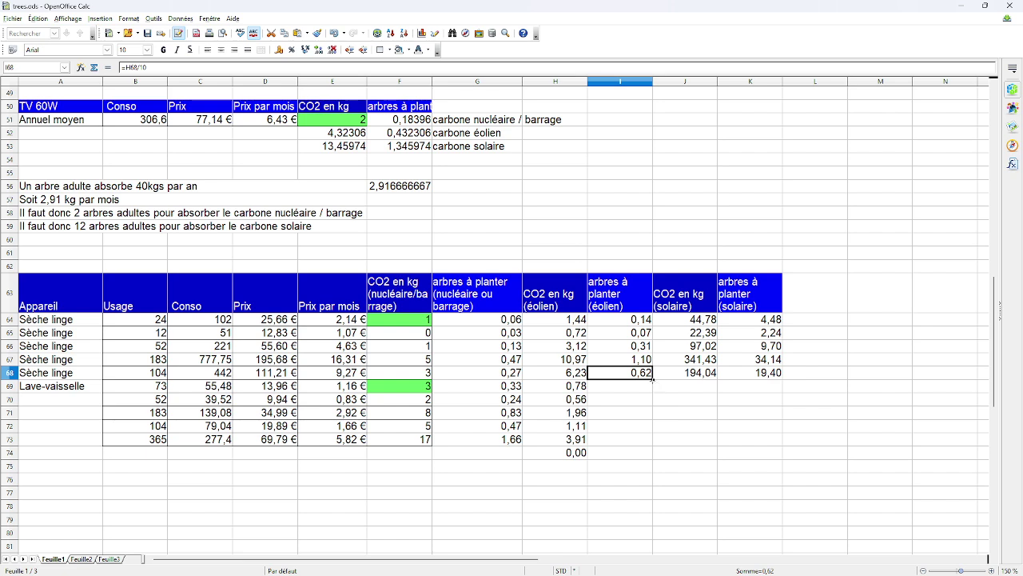
drag(654, 380, 646, 445)
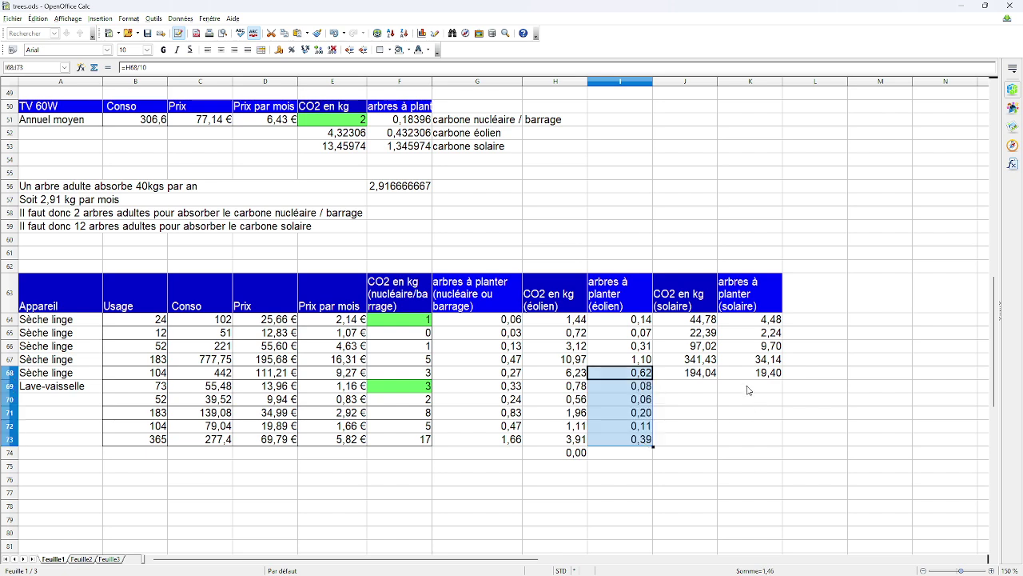
click(706, 385)
click(707, 373)
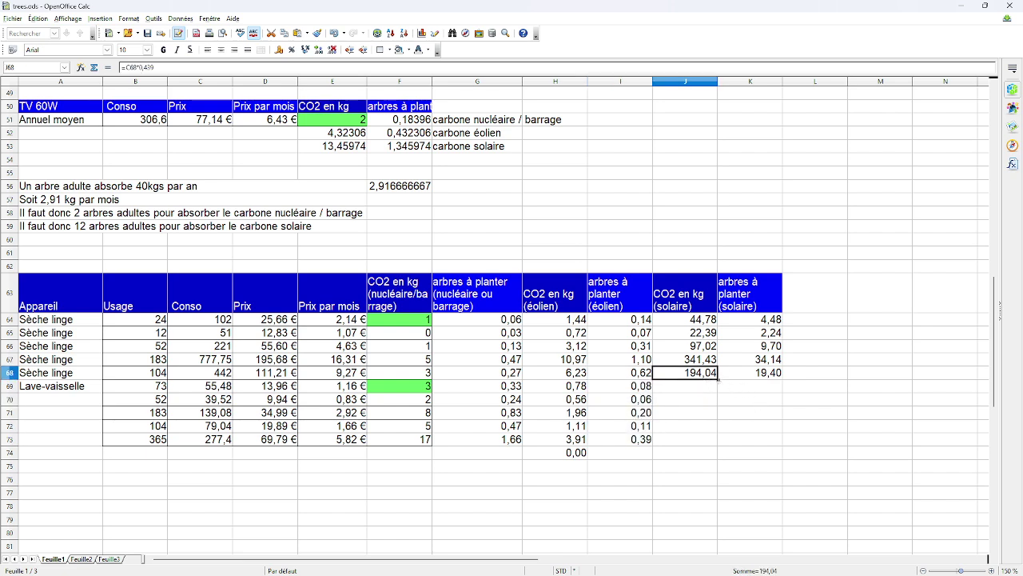
drag(718, 381, 722, 451)
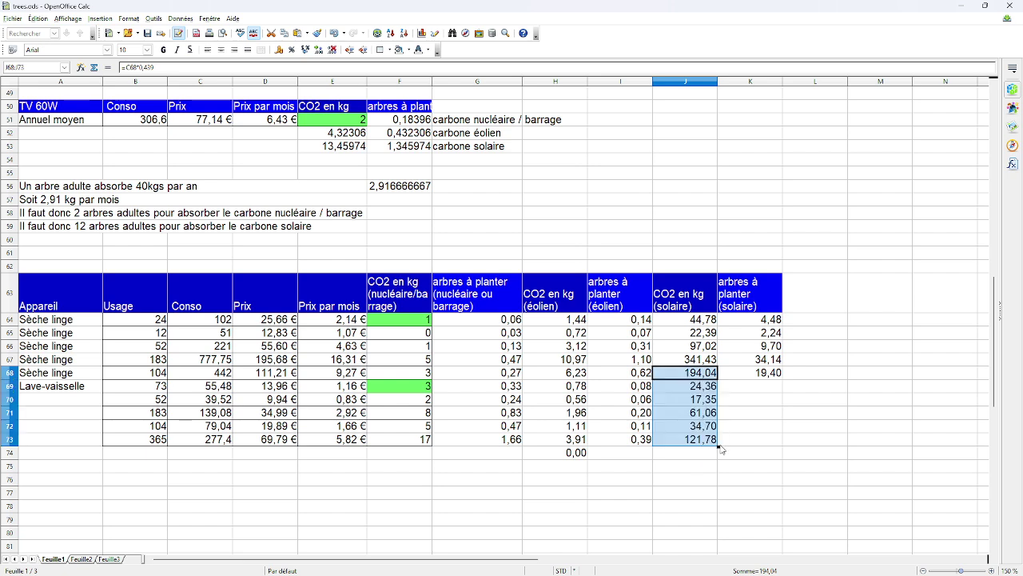
click(755, 372)
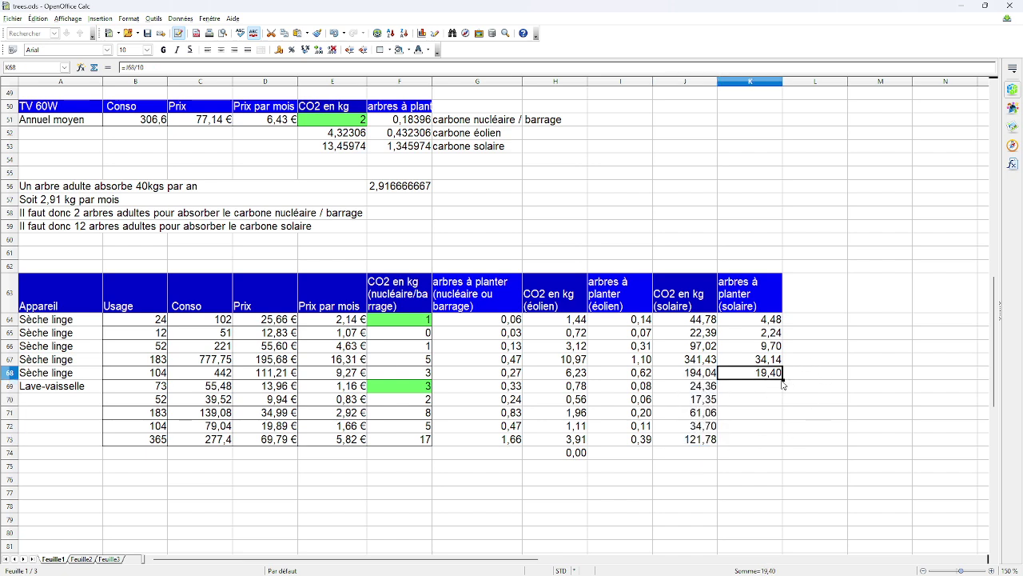
drag(783, 379, 775, 444)
Clear the extra éolien CO2 formula in H74 below the summary table.
click(570, 454)
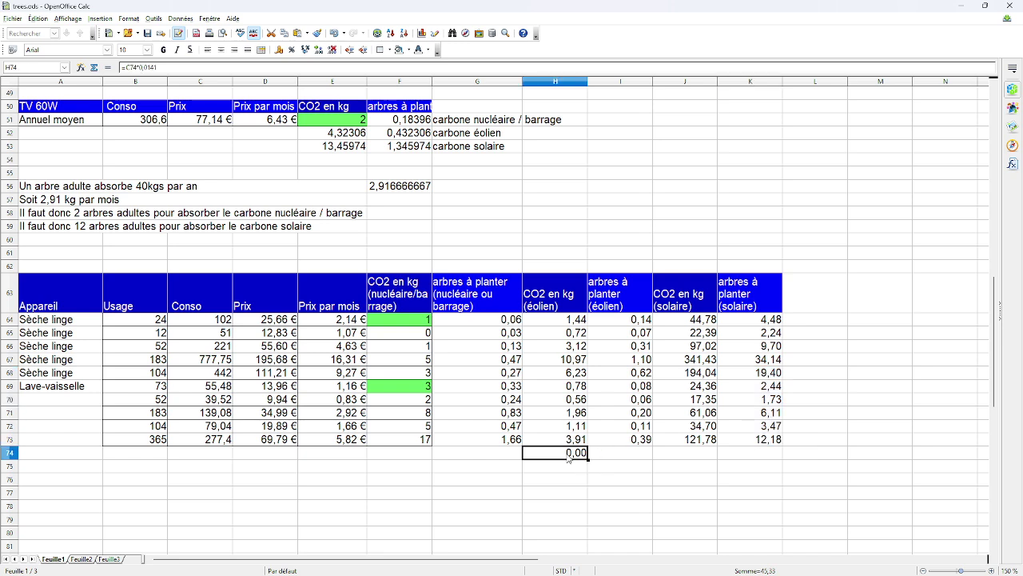
key(BackSpace)
key(Return)
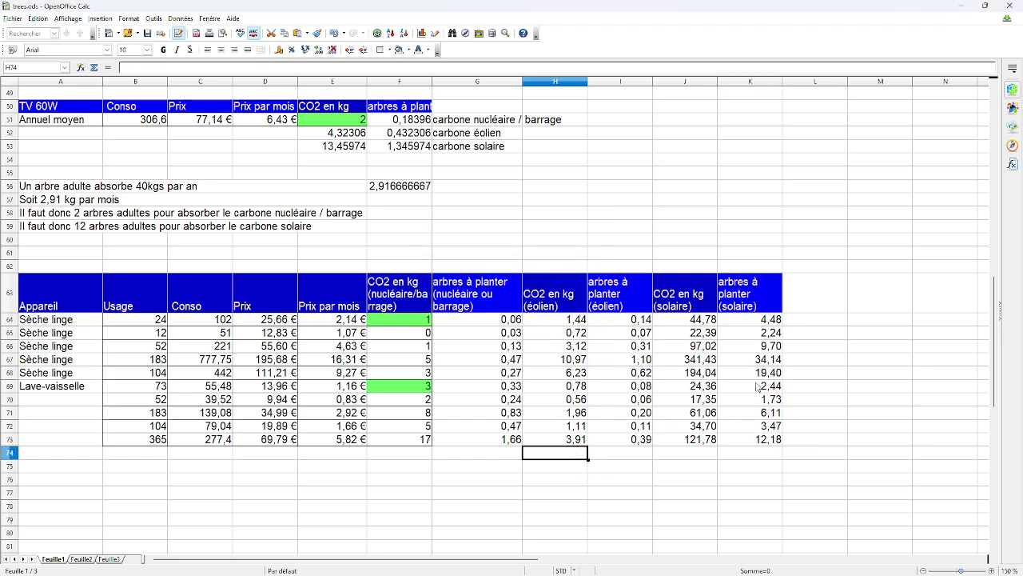
Fill the "Lave-vaisselle" label from A69 down through A73.
click(94, 391)
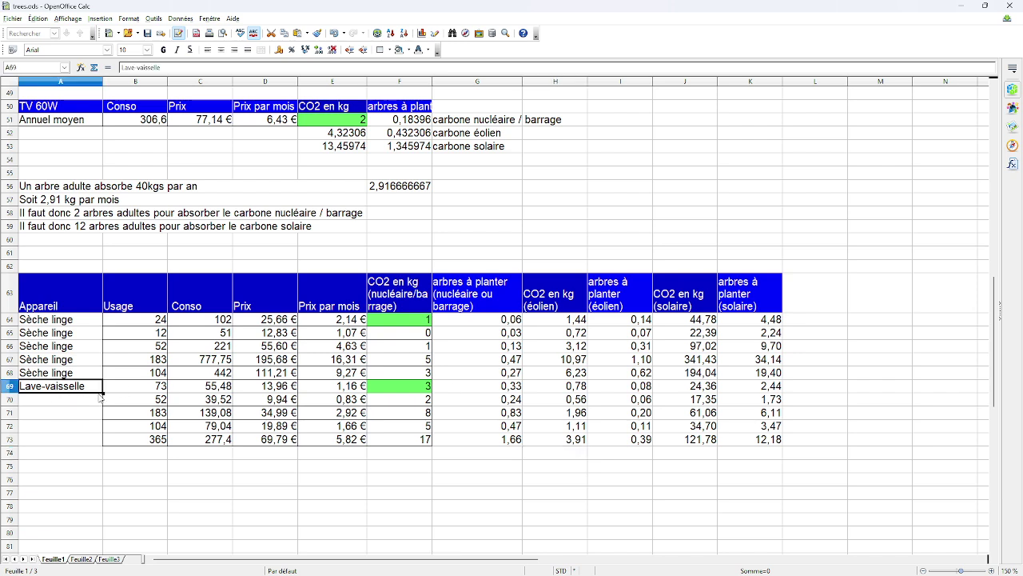
drag(103, 392, 101, 444)
click(245, 413)
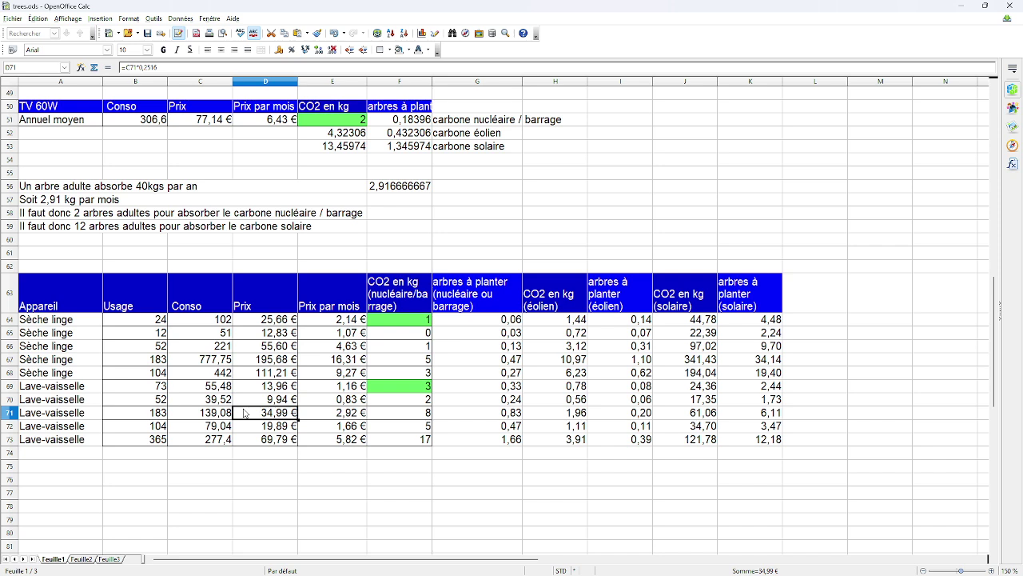
Remove the green background from the nuclear/barrage CO2 cells F64:F70 by setting them to no fill (Sans remplissage).
drag(404, 320, 405, 400)
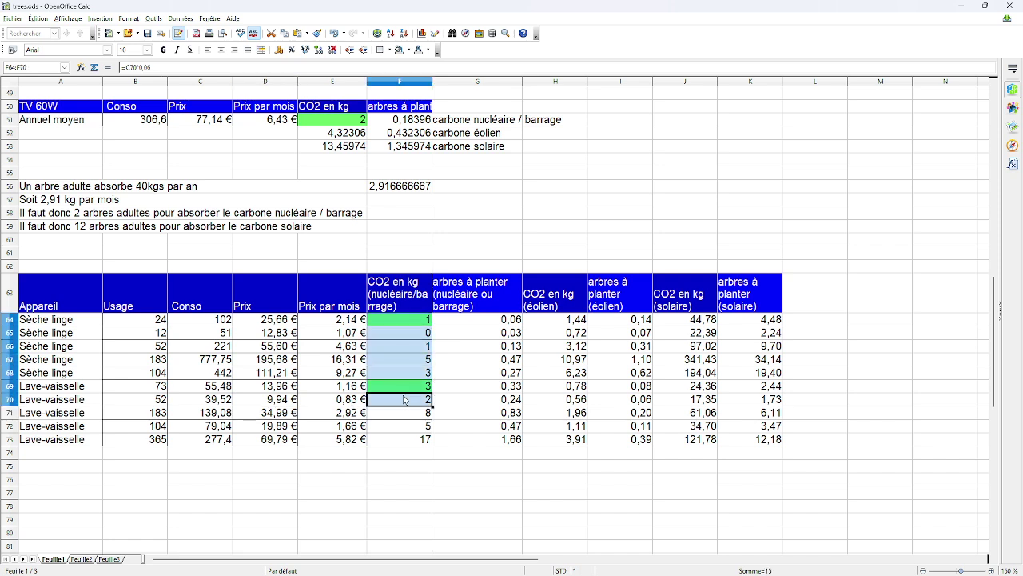
click(405, 49)
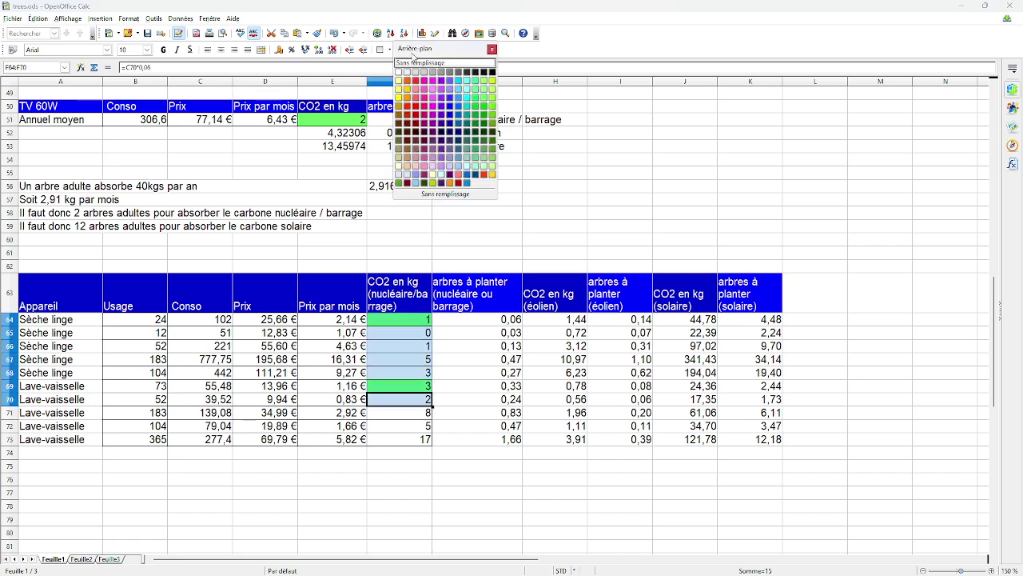
click(415, 62)
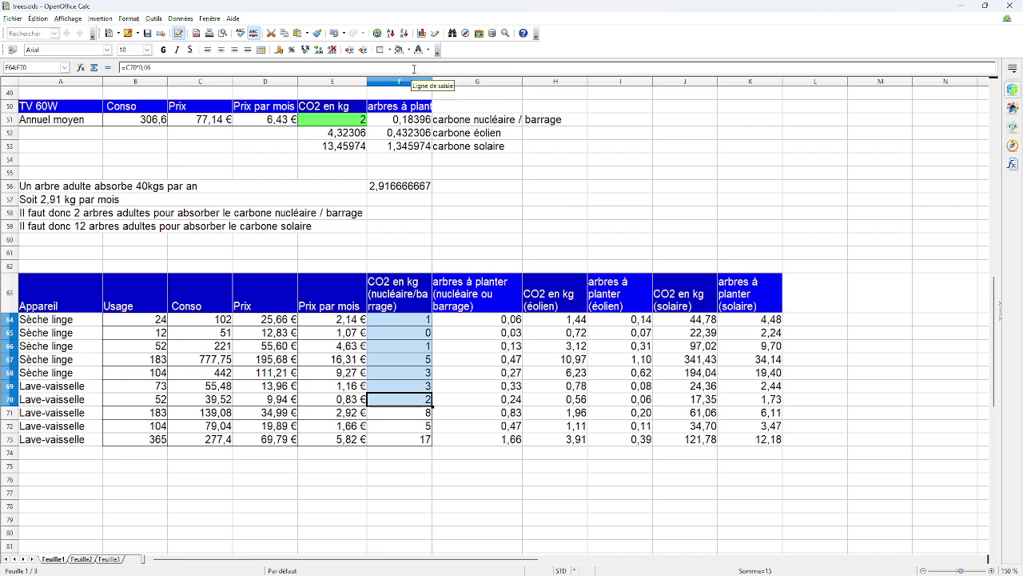
click(496, 309)
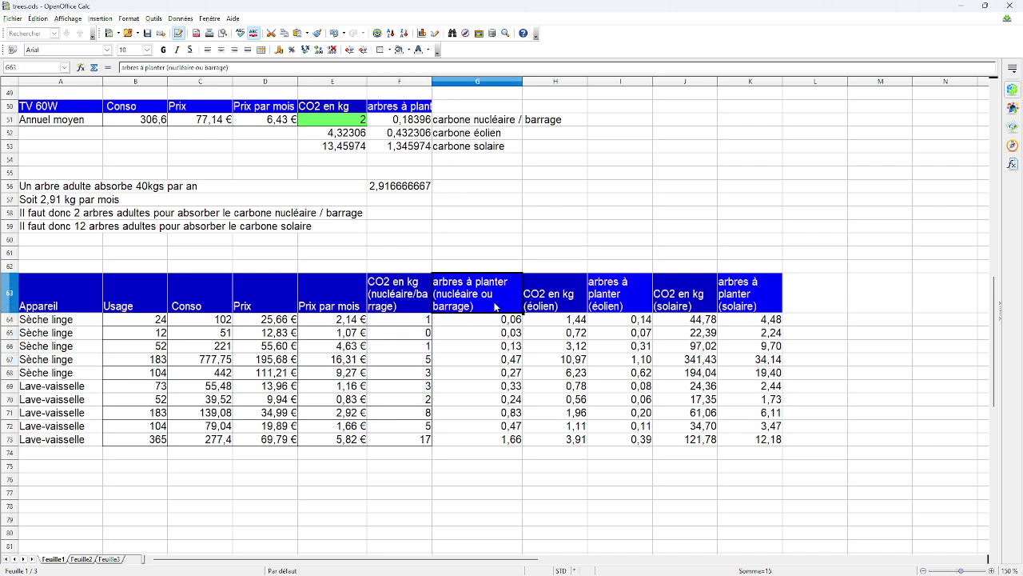
click(286, 68)
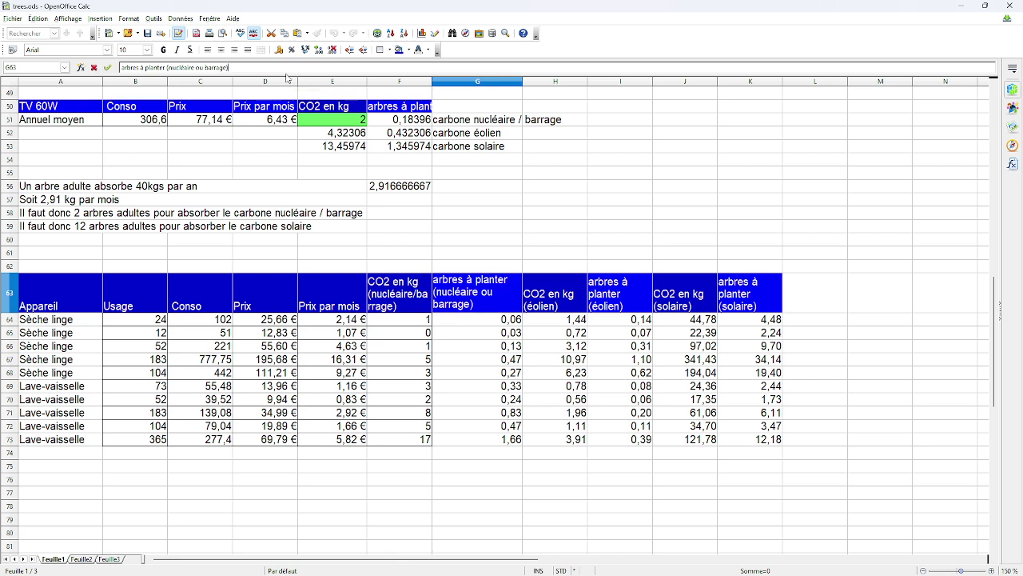
text(p)
key(Return)
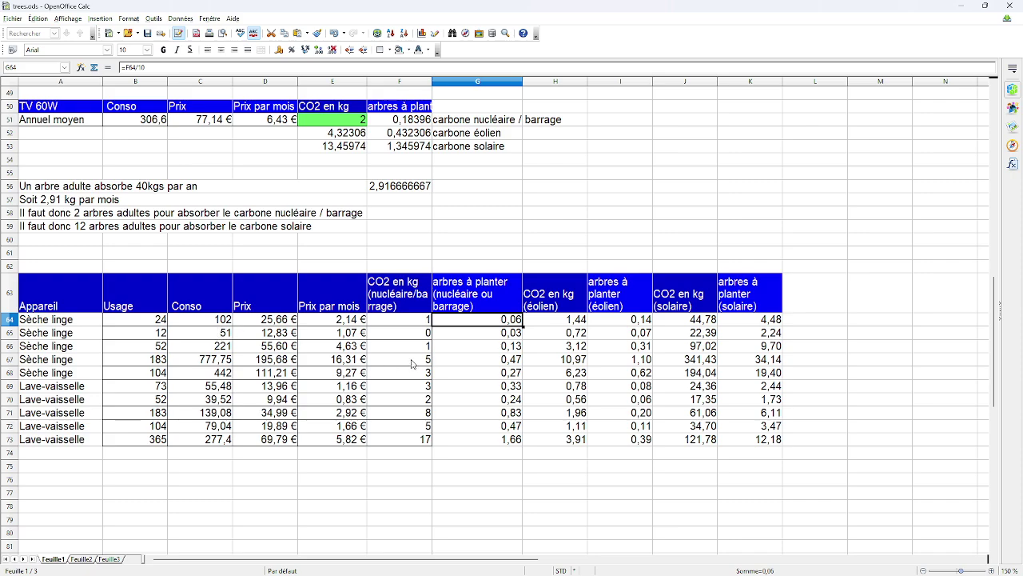
scroll(413, 364, up, 16)
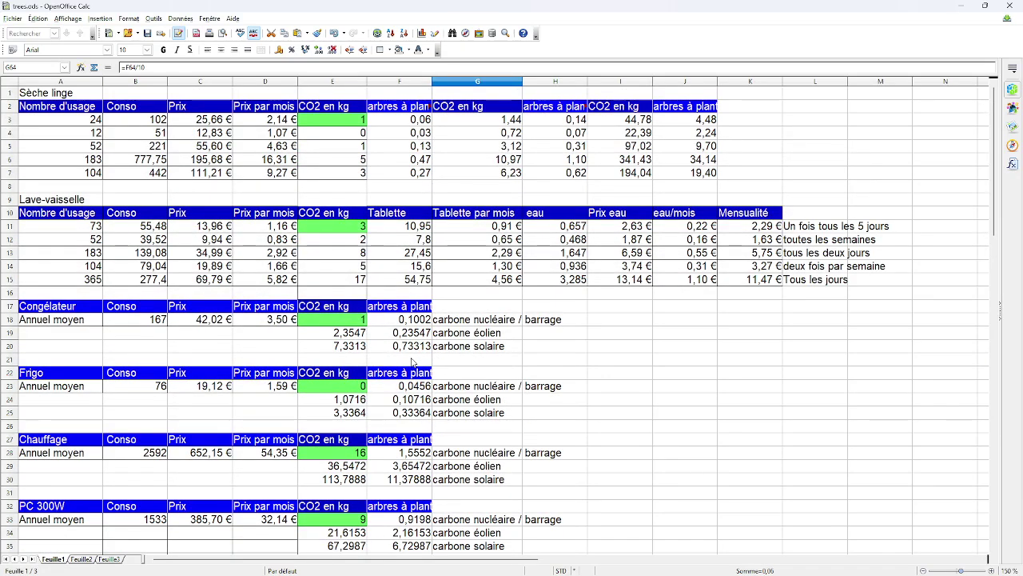
Copy the "Congélateur" label from A17 into A74, the first free row of the summary table.
scroll(413, 364, down, 3)
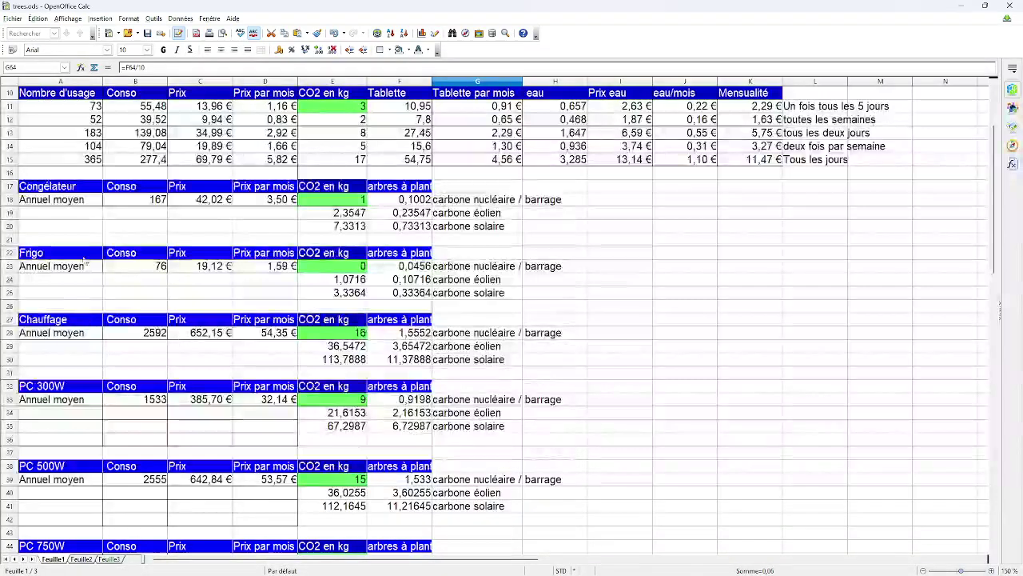
scroll(77, 252, up, 3)
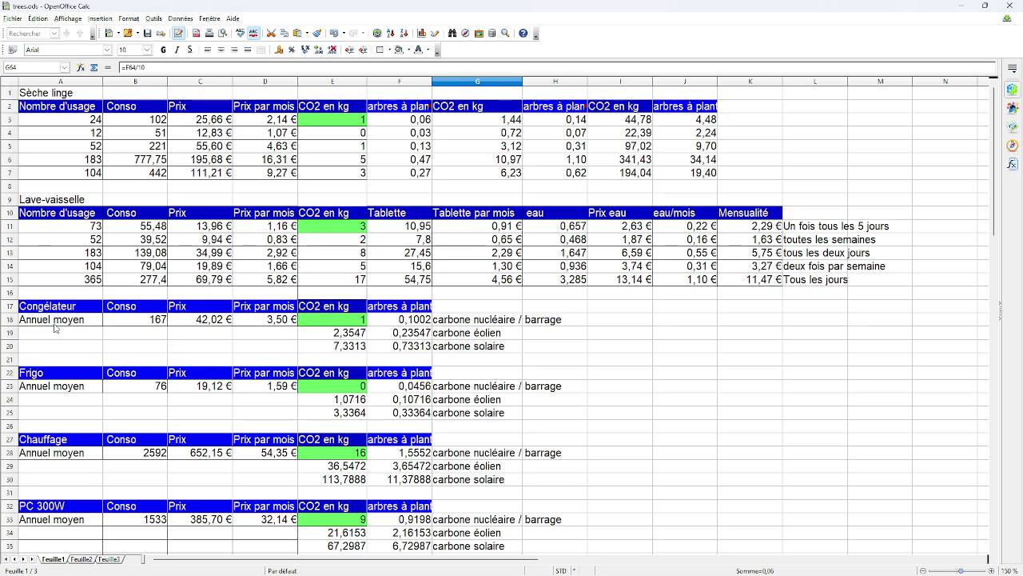
drag(54, 308, 372, 323)
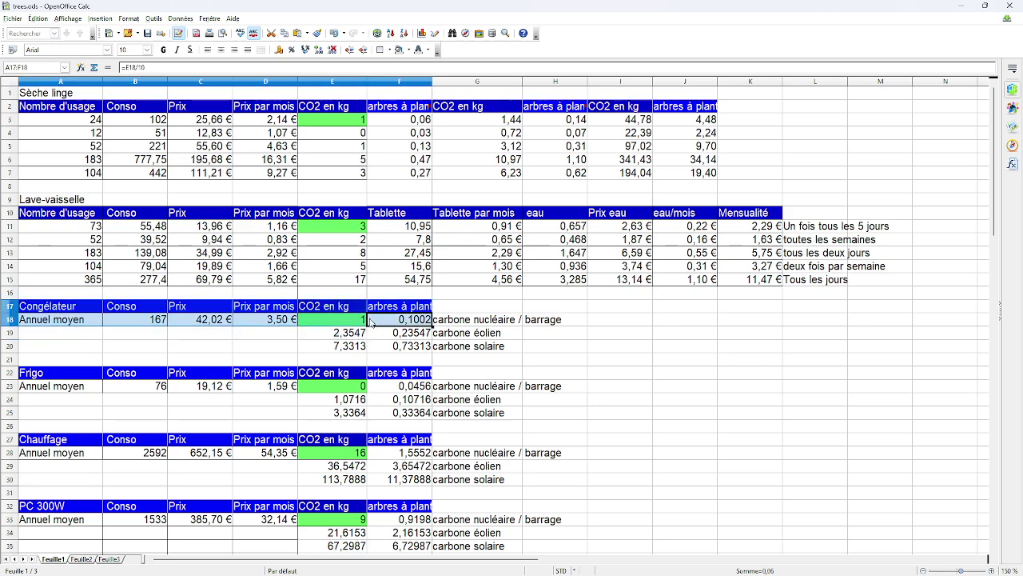
click(270, 321)
click(97, 311)
scroll(104, 399, down, 3)
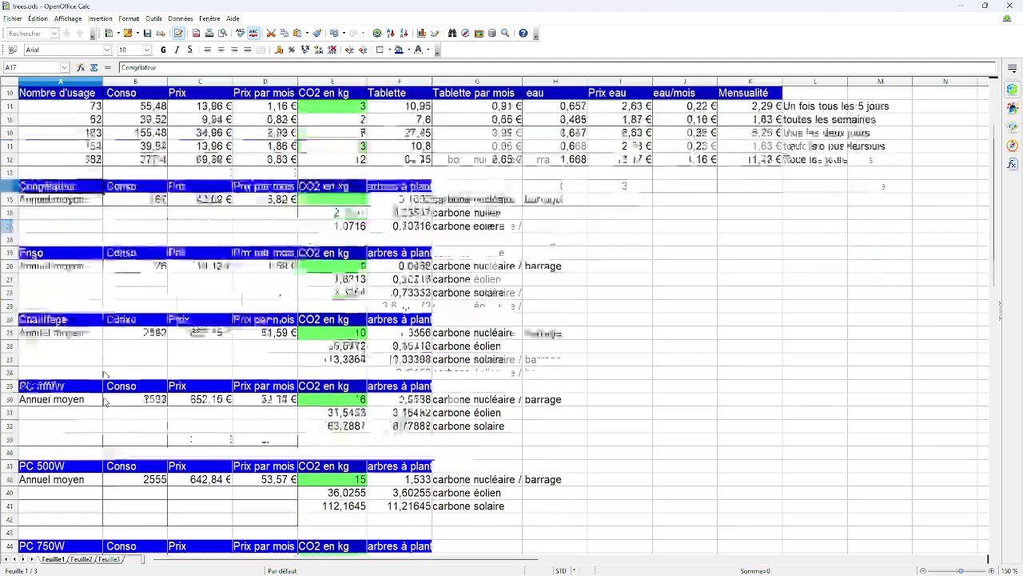
scroll(104, 400, down, 17)
click(67, 294)
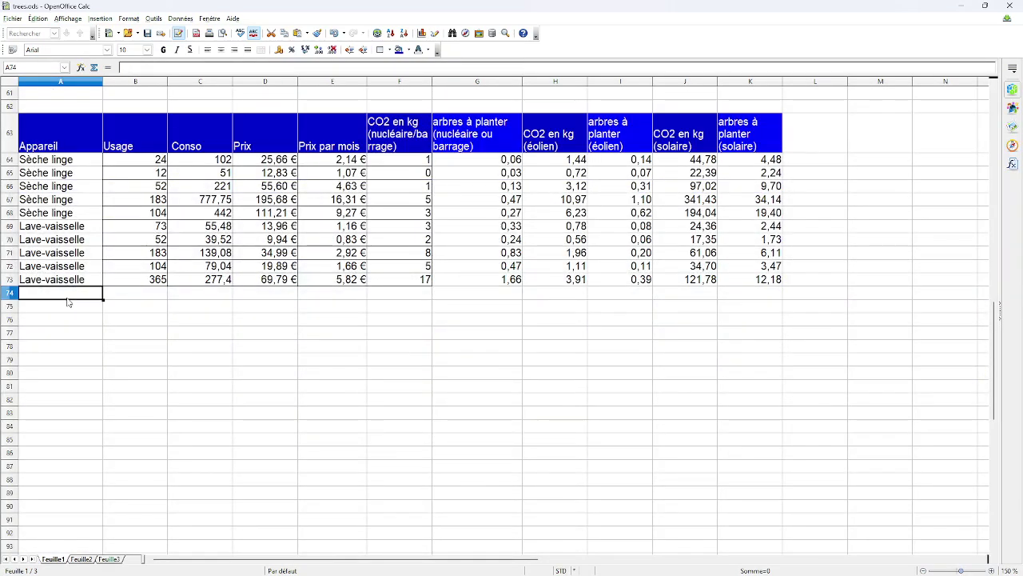
text(Congélateur)
Enter 24 as the Congélateur usage in B74.
click(152, 297)
text(24)
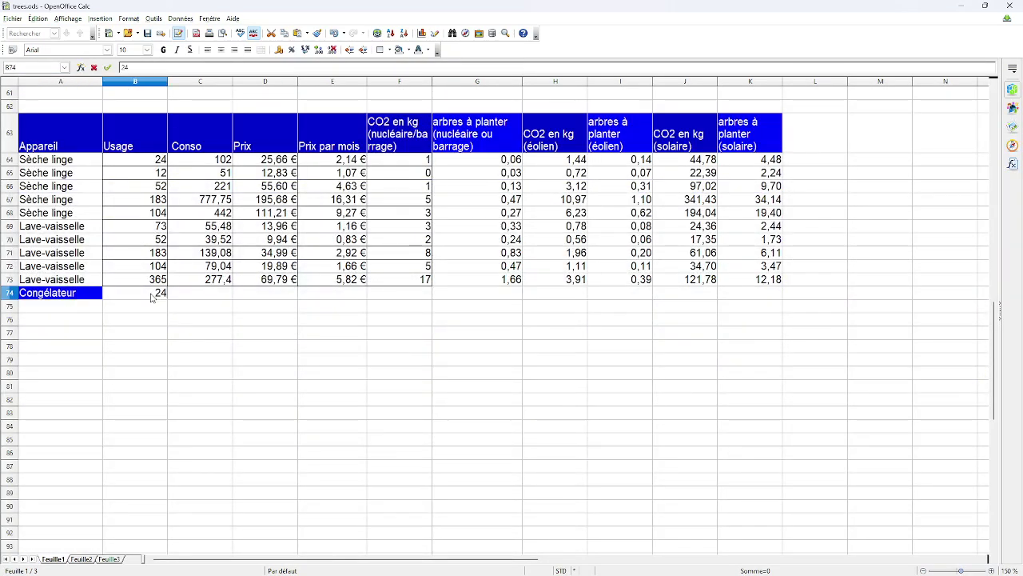
key(Return)
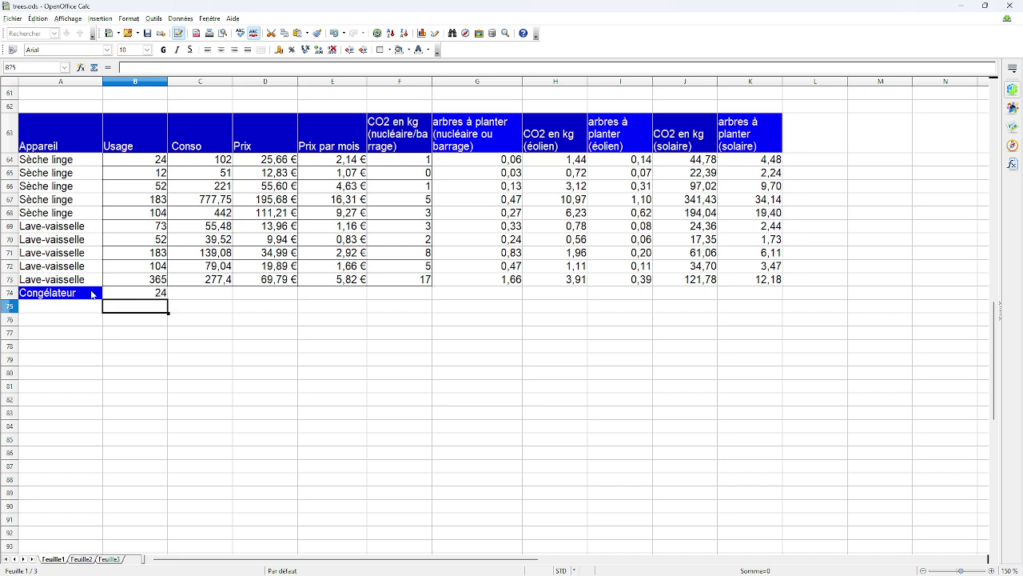
Change the summary table's usage header in B63 to "Usage (cycle ou heures)".
click(92, 295)
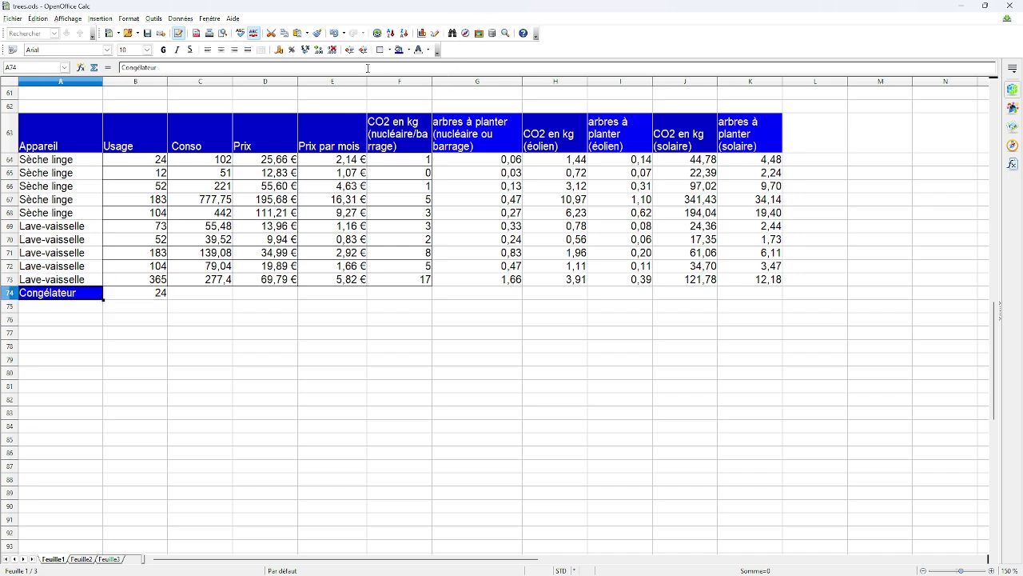
click(163, 148)
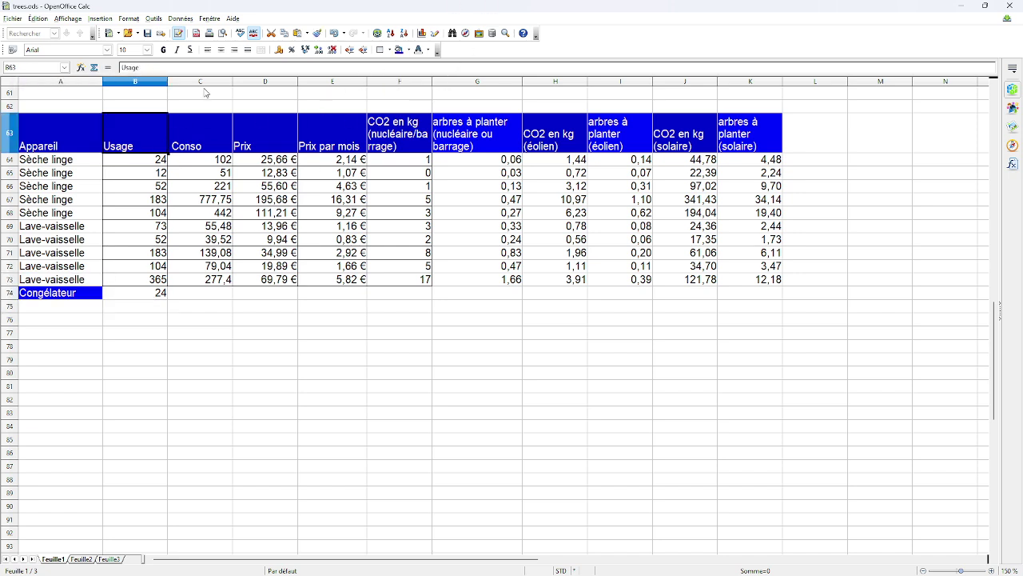
click(230, 67)
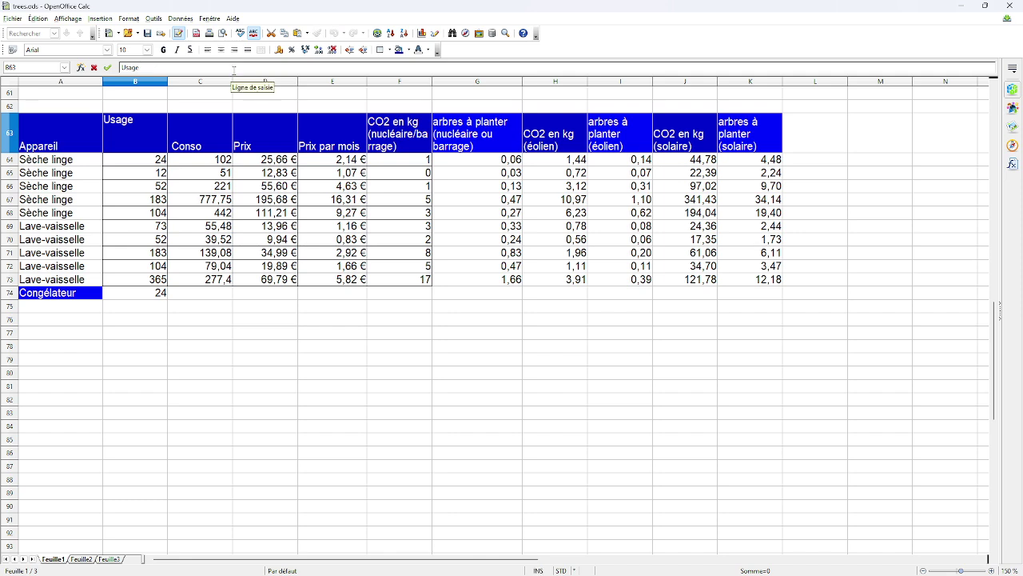
text((cycle ou)
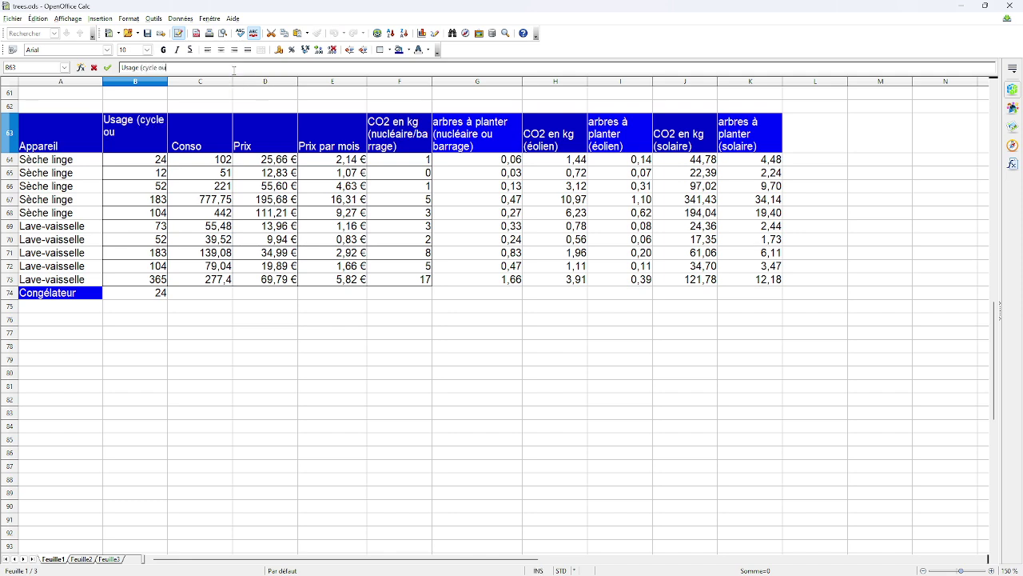
text( heures)
key(Return)
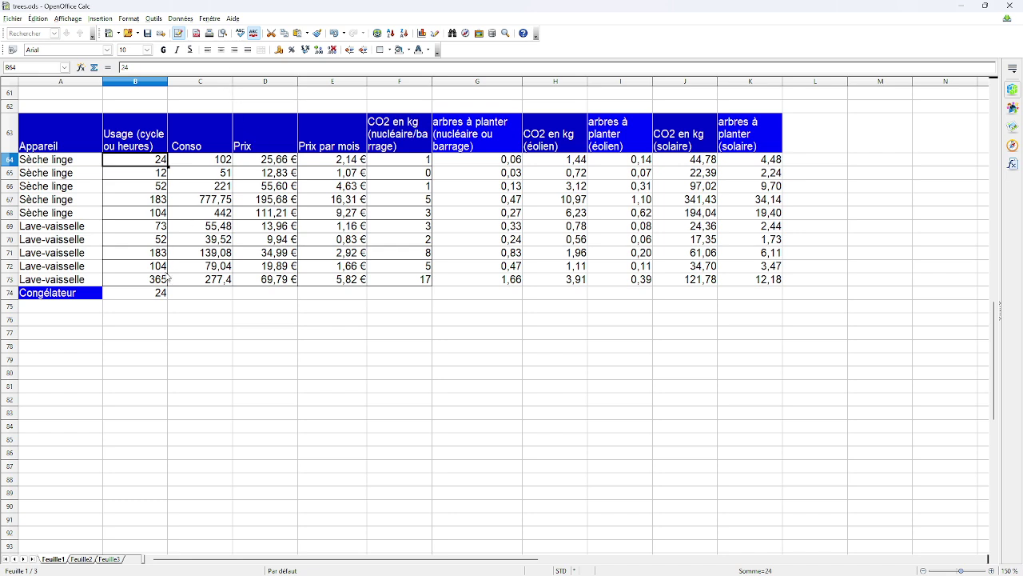
Remove the blue background from the Congélateur label in A74 by setting it to no fill (Sans remplissage).
click(69, 295)
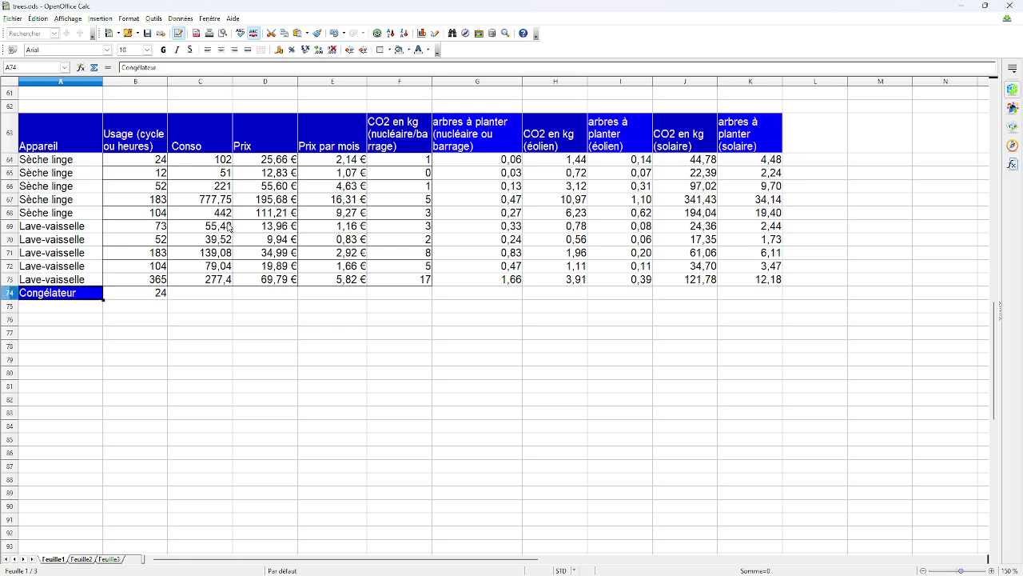
click(409, 49)
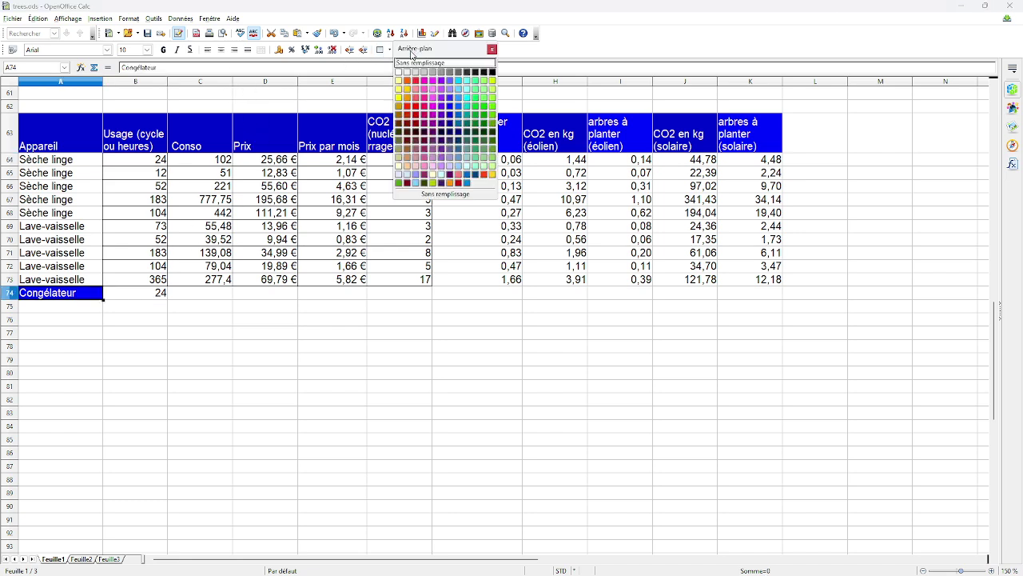
click(416, 48)
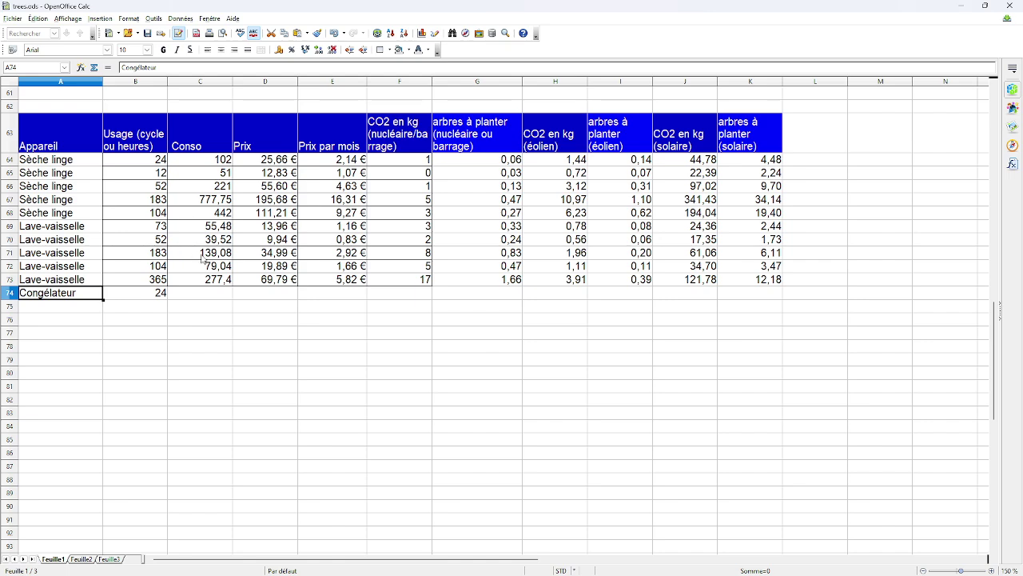
Set the Congélateur usage in B74 to the formula =25*365.
scroll(204, 257, up, 1)
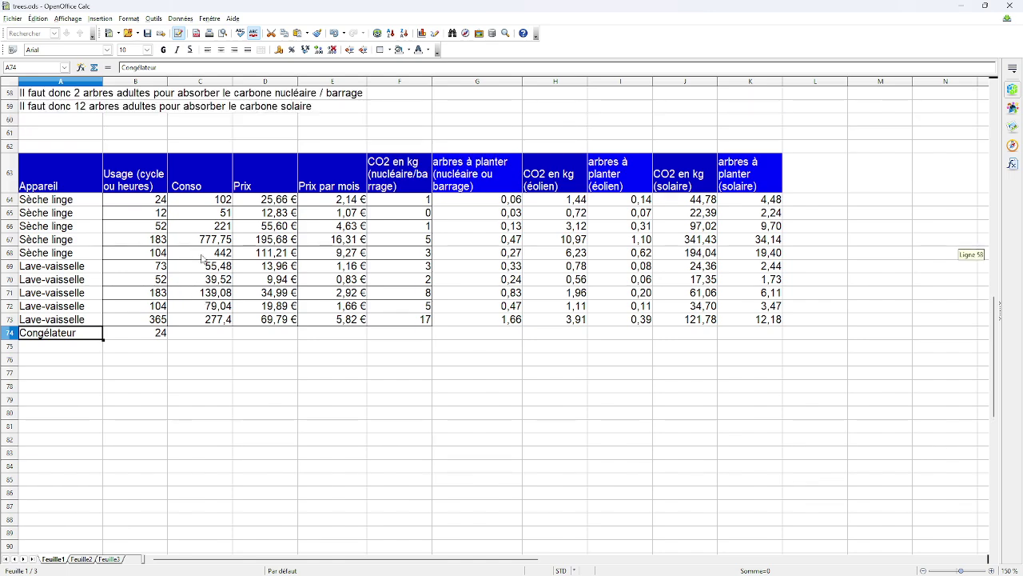
scroll(202, 258, up, 5)
scroll(201, 262, down, 3)
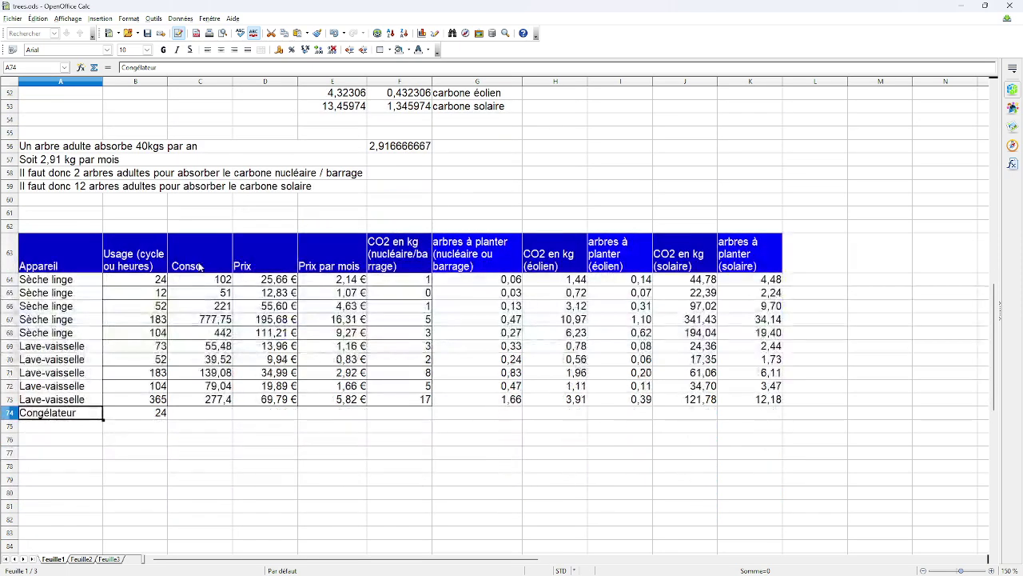
scroll(200, 266, down, 1)
click(142, 376)
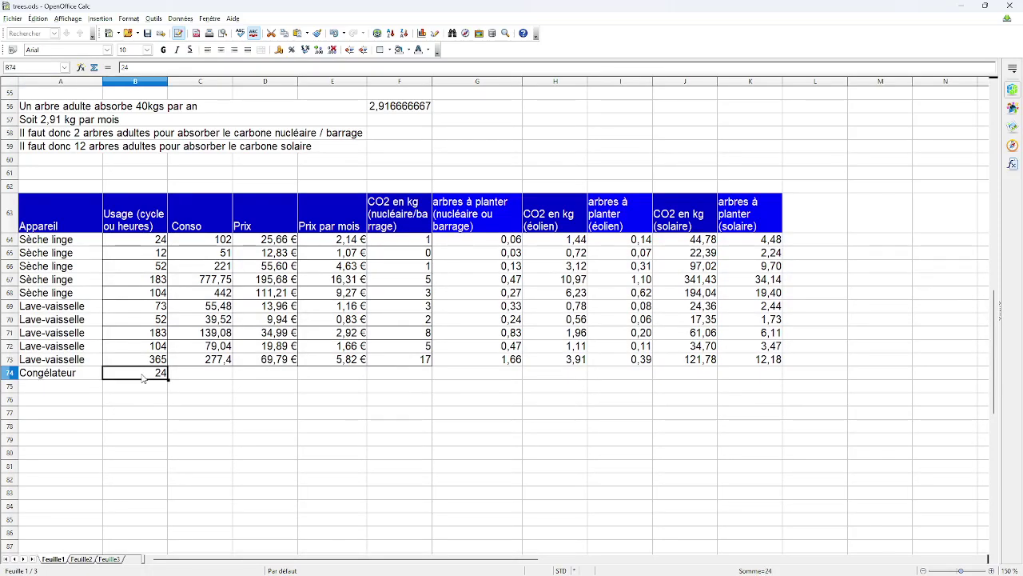
text(=25*365)
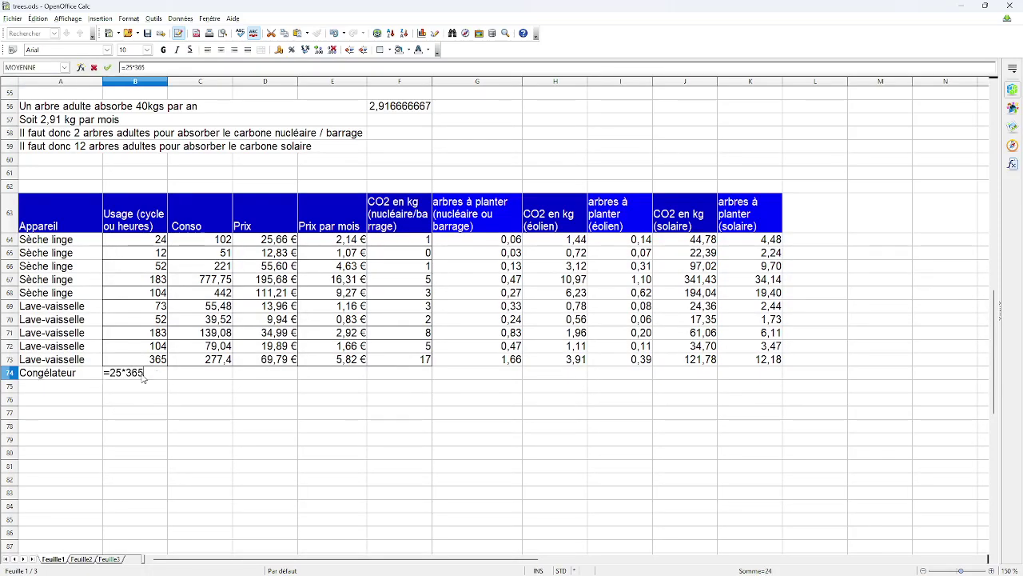
key(Return)
key(Right)
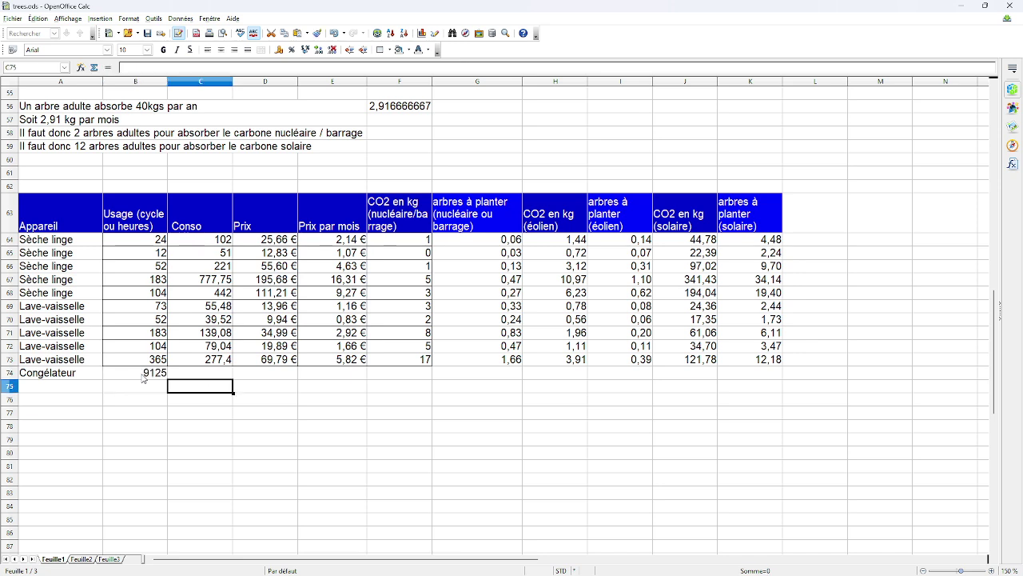
key(Up)
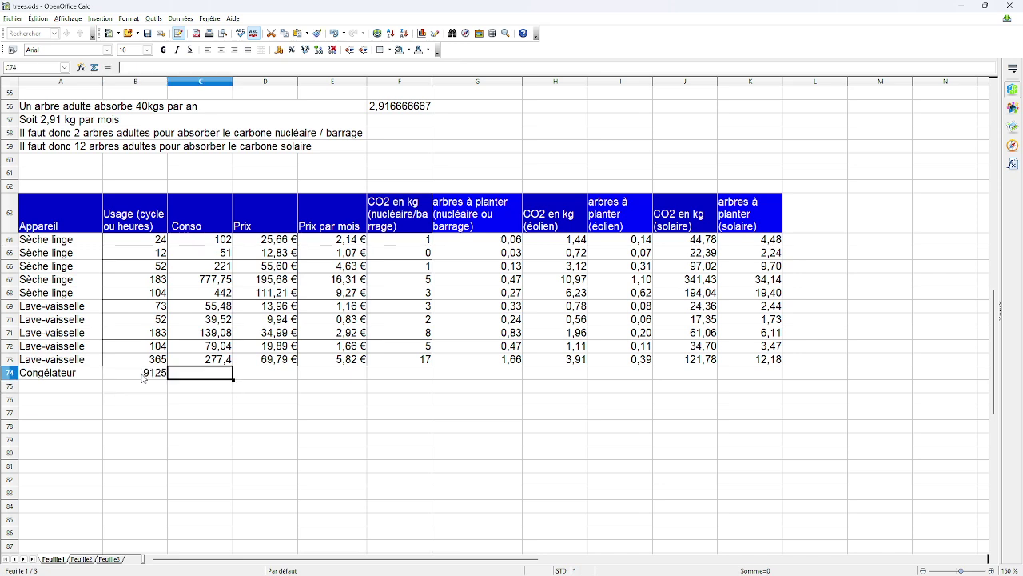
text(=)
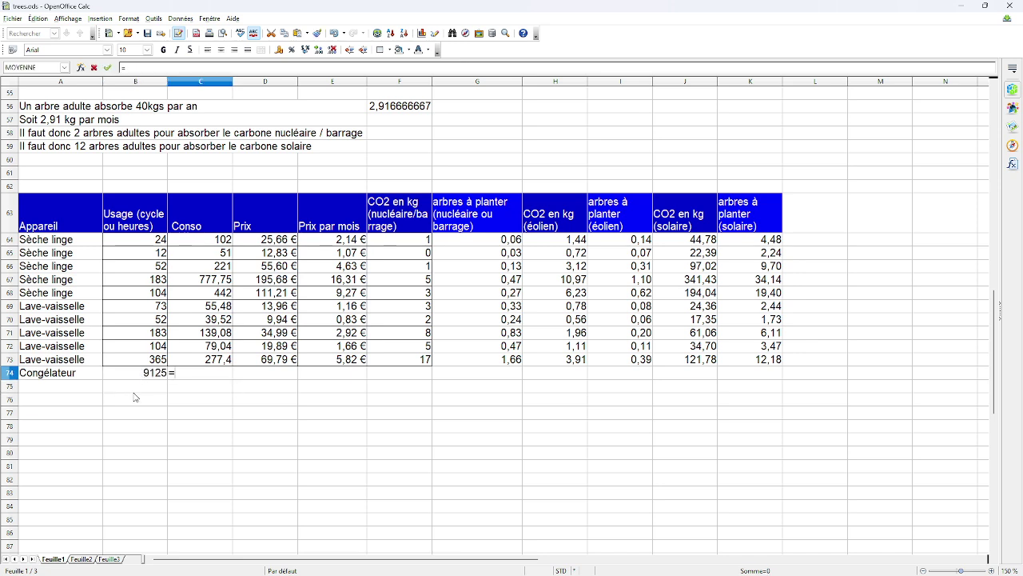
click(154, 373)
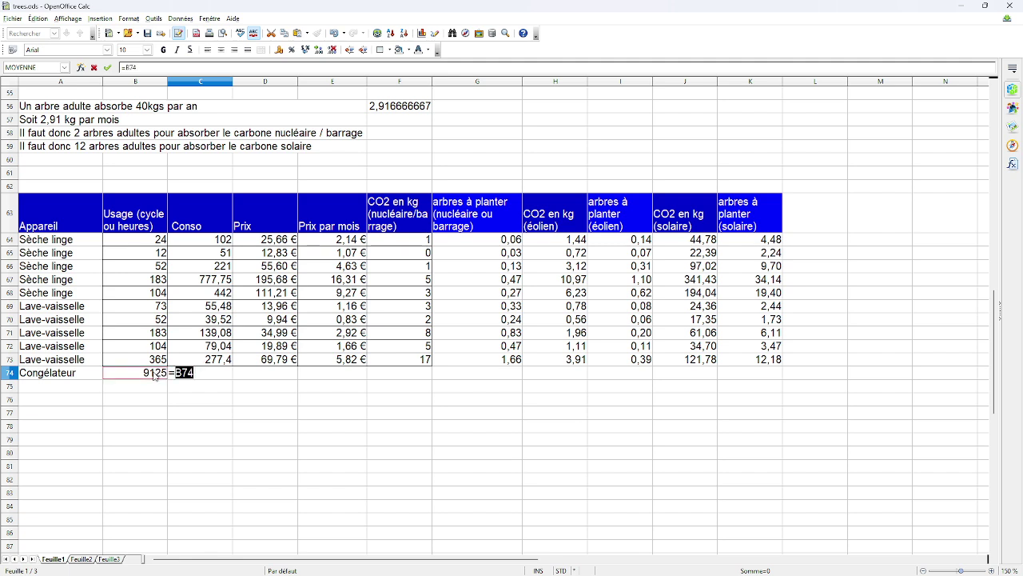
text(*)
key(BackSpace)
key(BackSpace)
key(BackSpace)
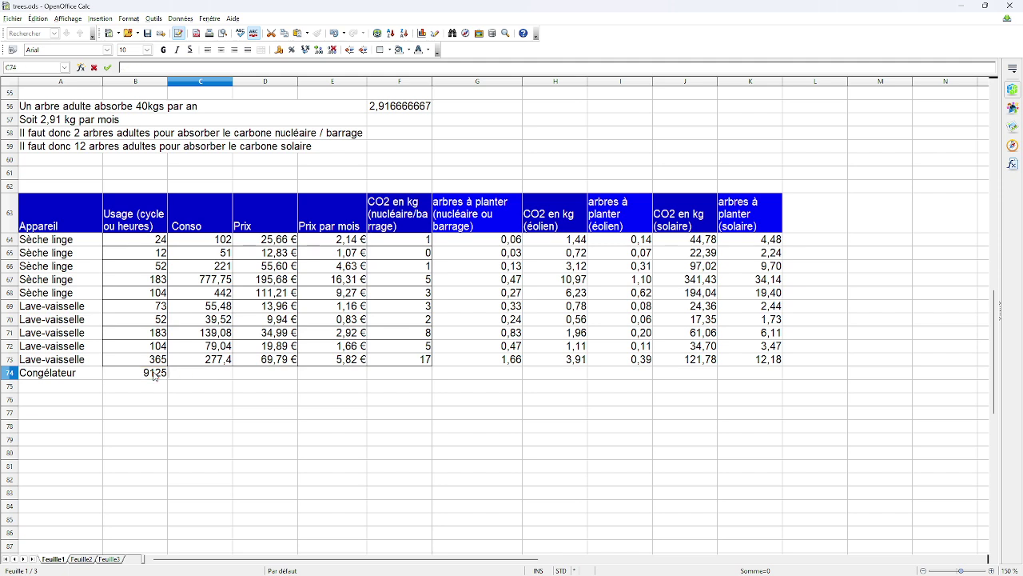
Enter 167 as the Congélateur Conso in C74 and fill the formulas of D73:K73 down into row 74.
text(167)
key(Return)
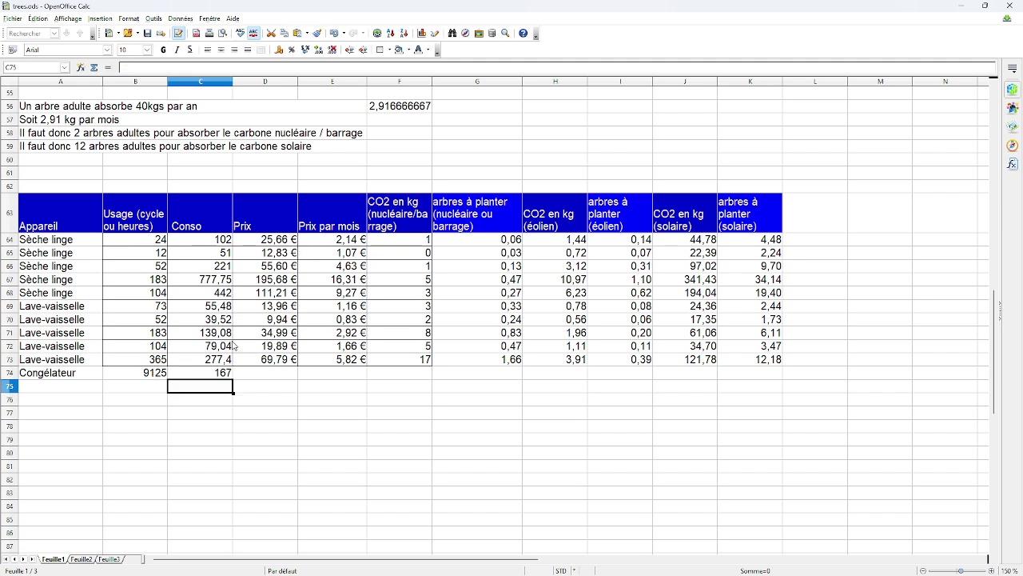
click(289, 360)
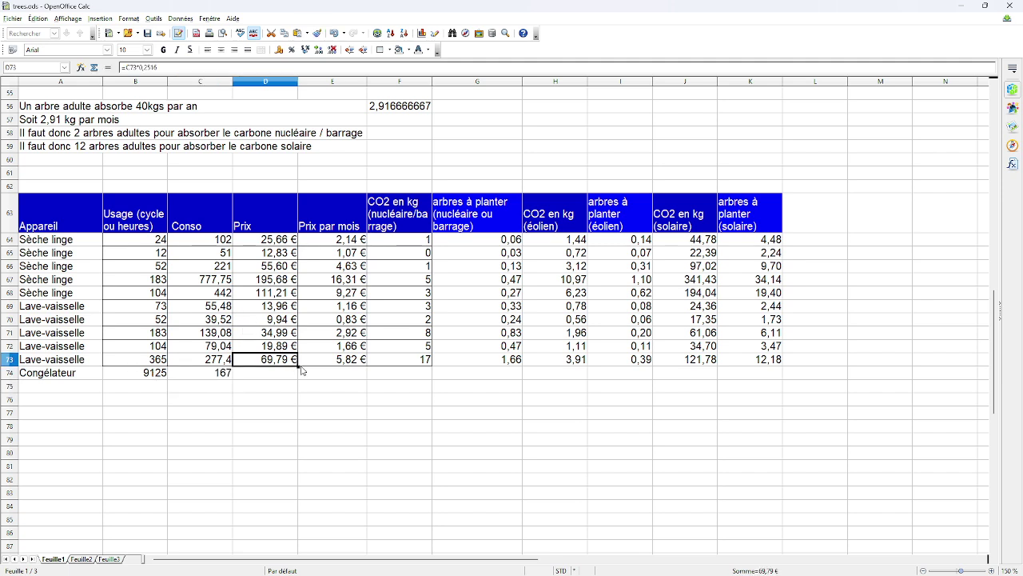
drag(297, 365, 777, 382)
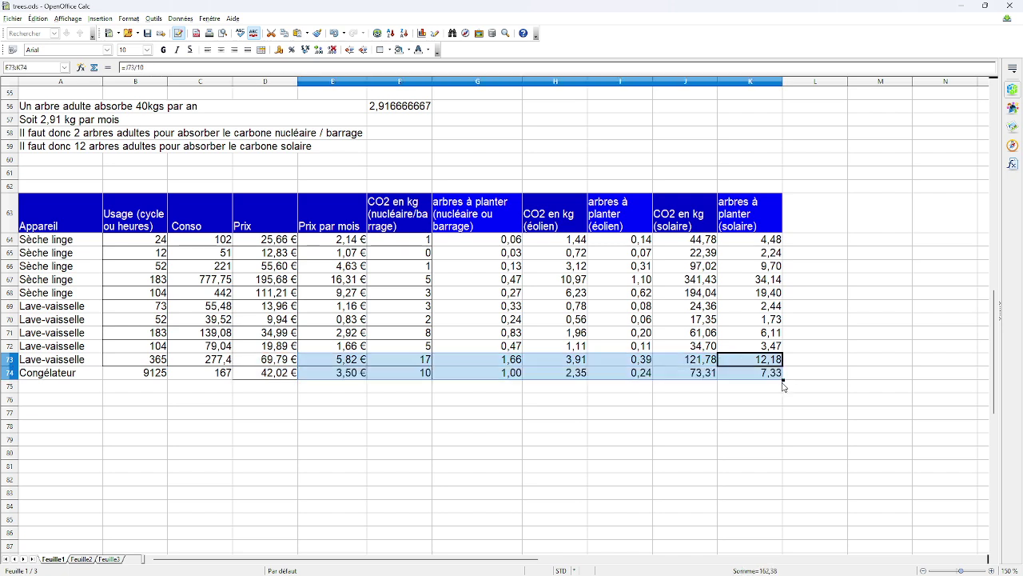
click(721, 413)
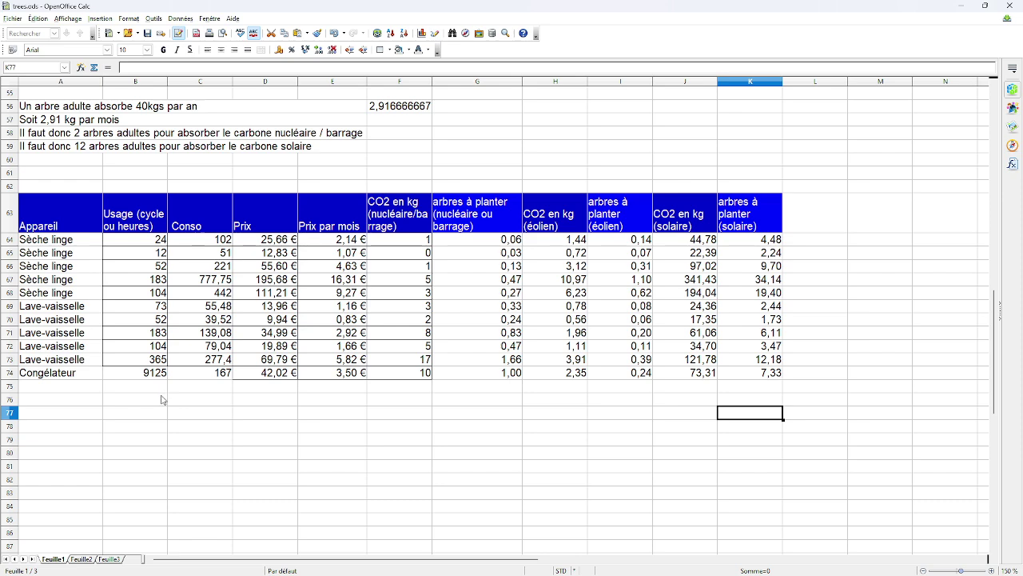
Copy the "PC 300W" label from A32 into A75 below the Congélateur row.
scroll(162, 400, up, 8)
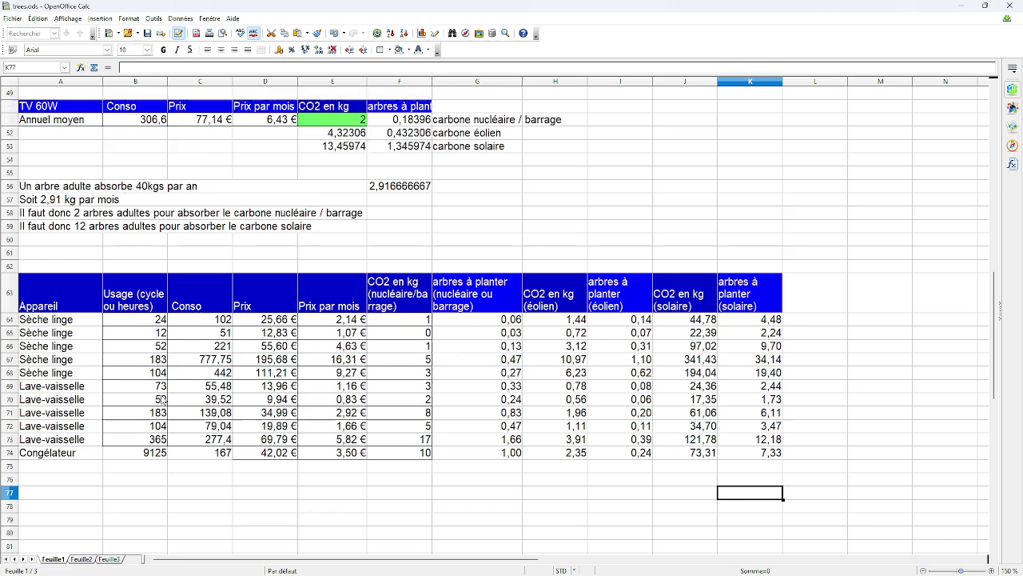
scroll(161, 400, up, 5)
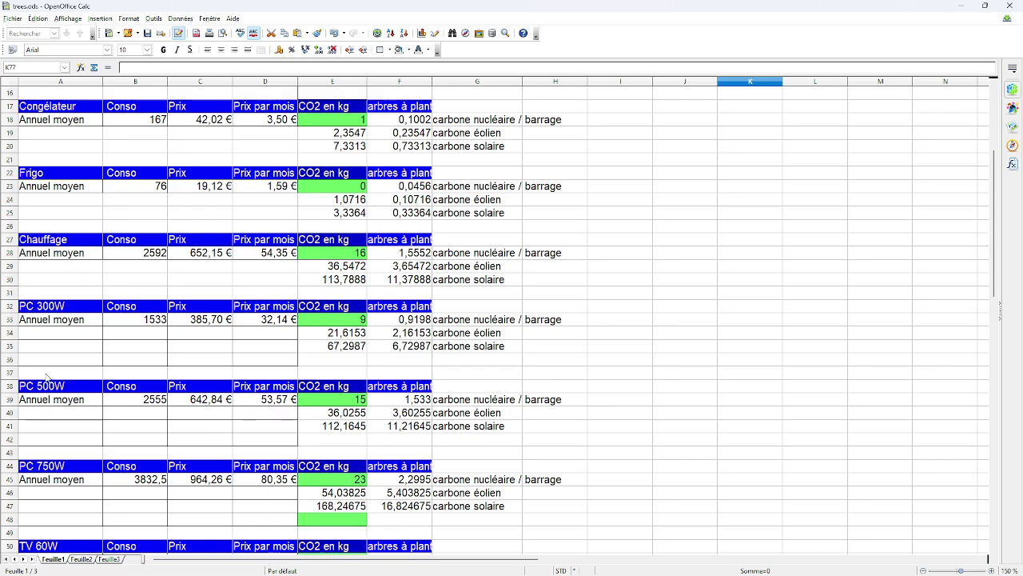
click(56, 310)
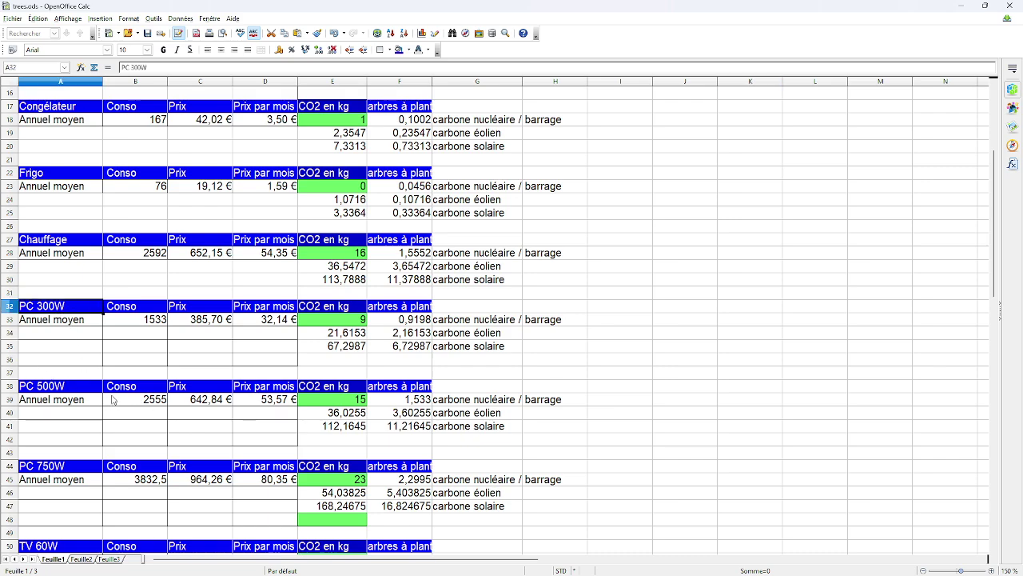
scroll(115, 400, down, 14)
click(86, 347)
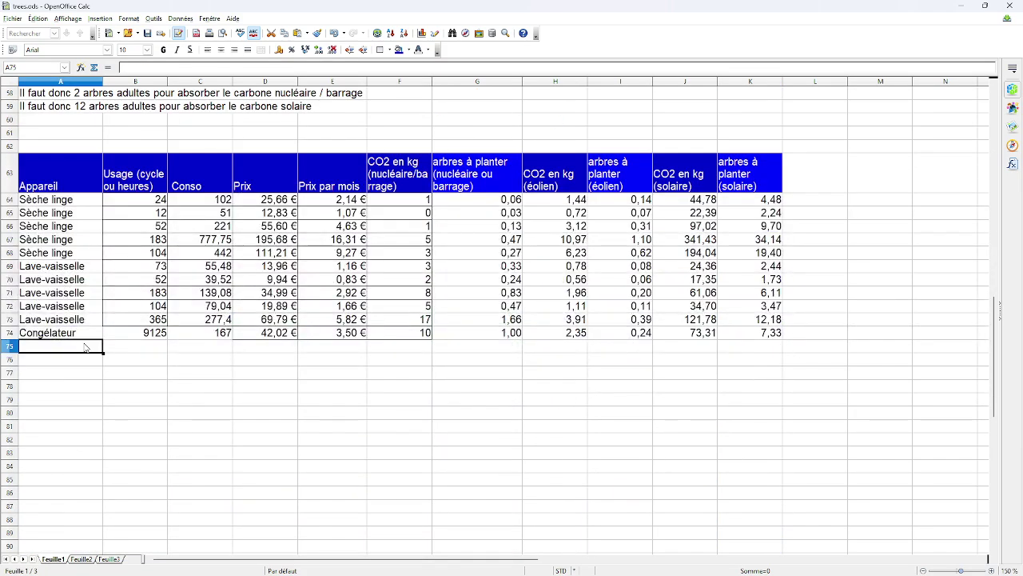
text(PC 300W)
Set the PC 300W usage in B75 to the formula =16*365.
click(149, 349)
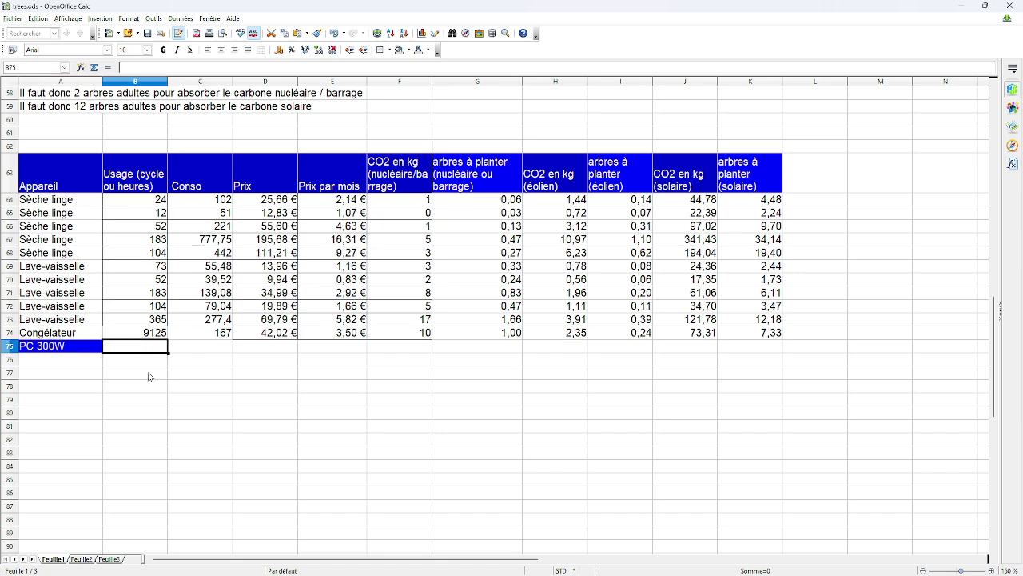
text(915)
key(BackSpace)
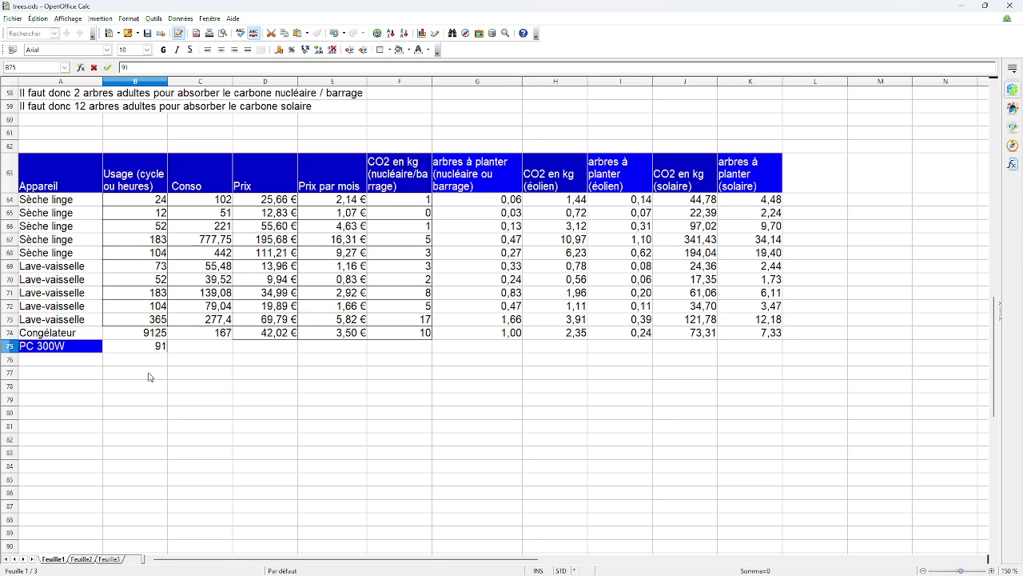
key(BackSpace)
key(BackSpace)
text(=)
text(16*36)
text(5)
key(Return)
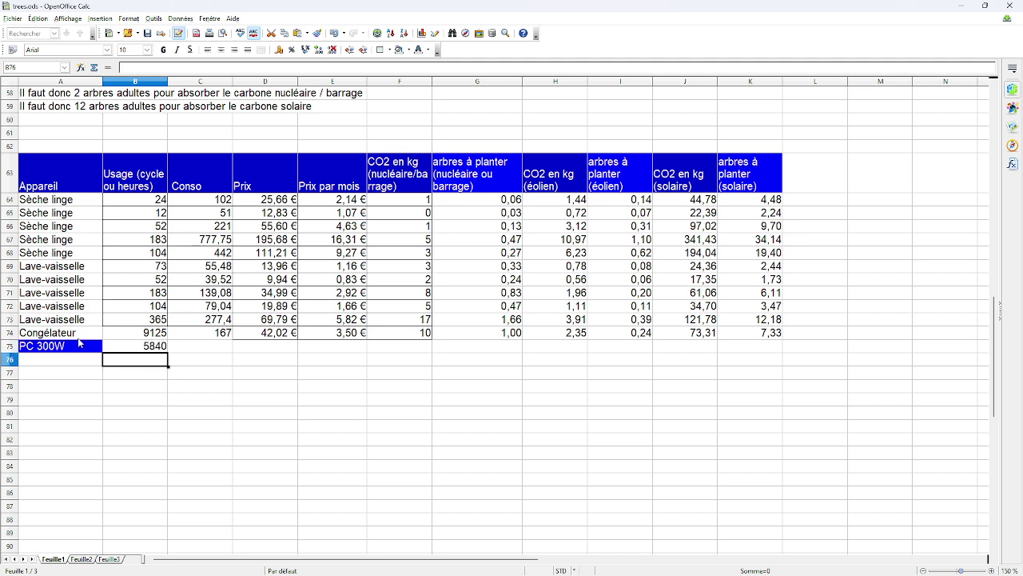
Remove the background fill from the PC 300W label in A75.
click(71, 350)
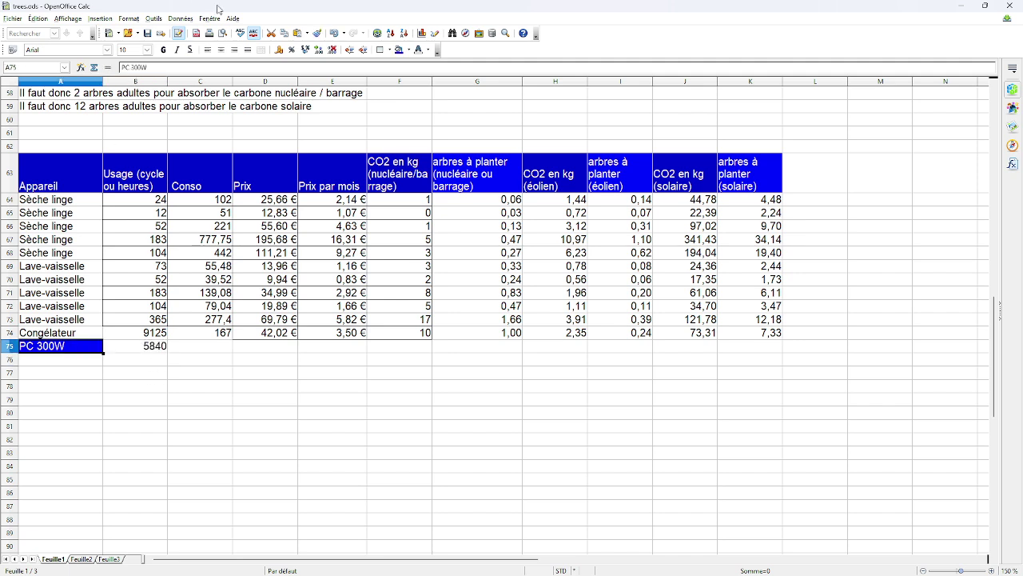
click(407, 50)
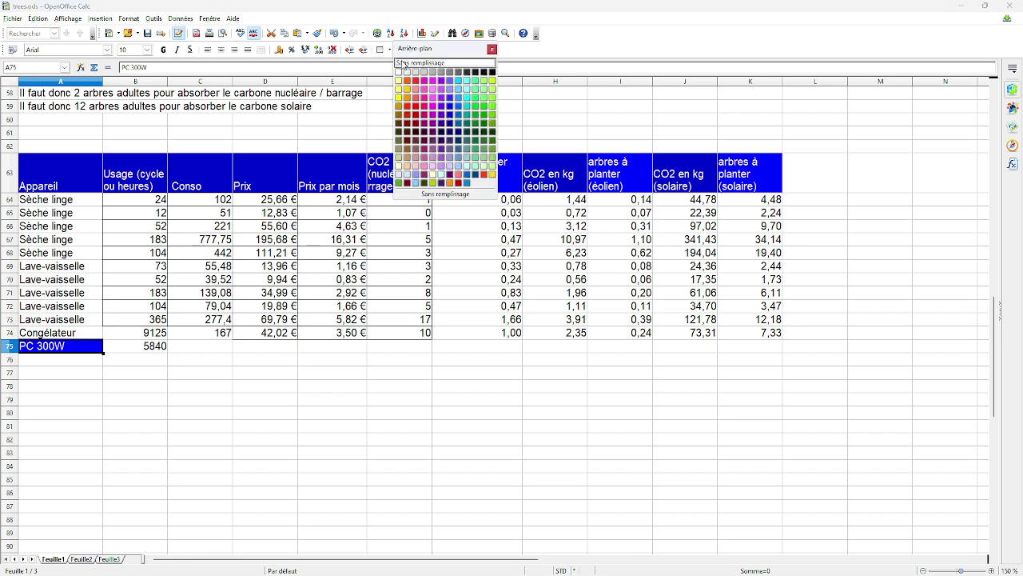
click(404, 63)
click(190, 388)
Set the PC 300W Conso in C75 to =B75*300/1000 and fill the formulas of D74:K74 down into row 75.
click(229, 350)
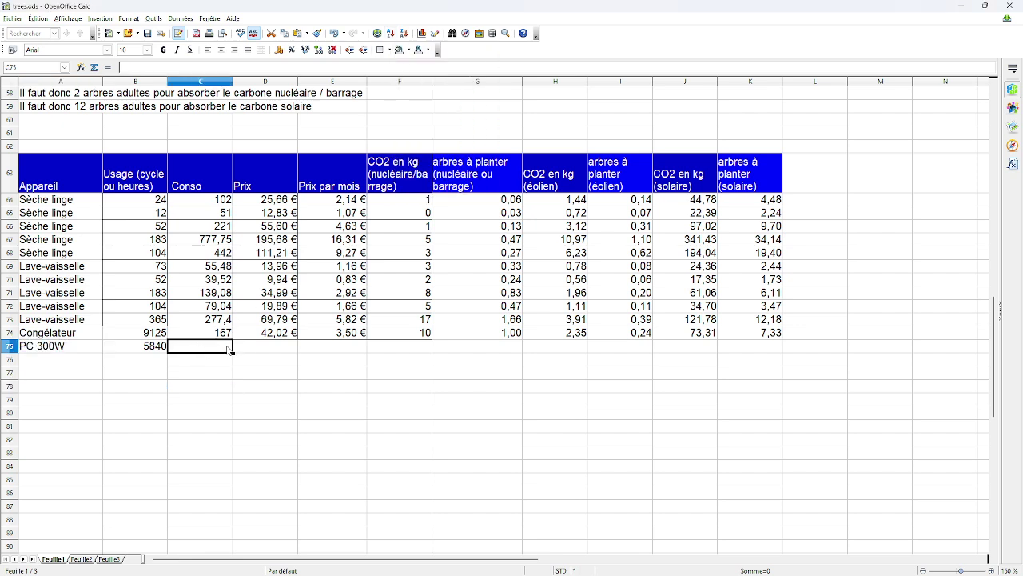
text(=)
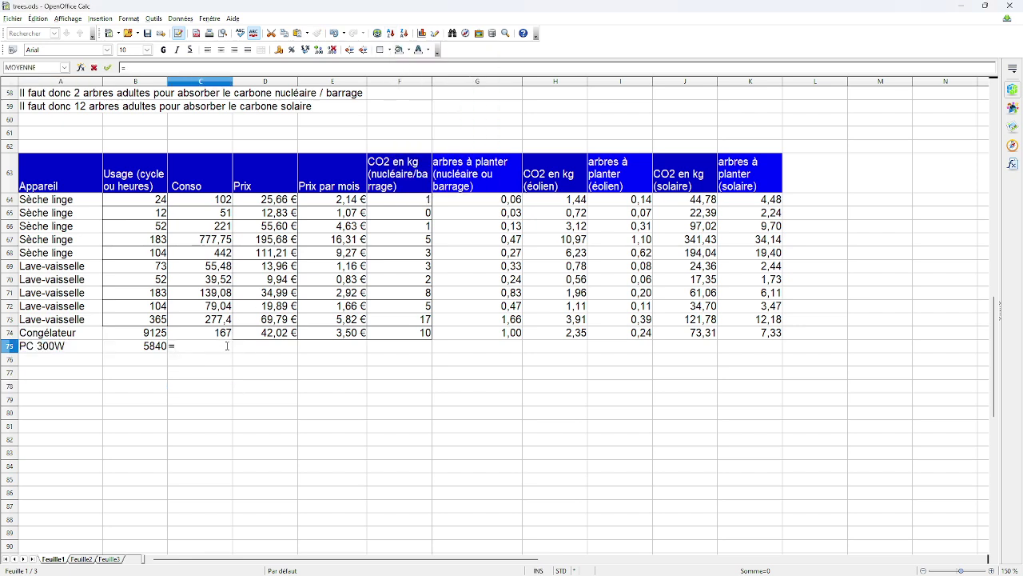
click(156, 349)
text(*300)
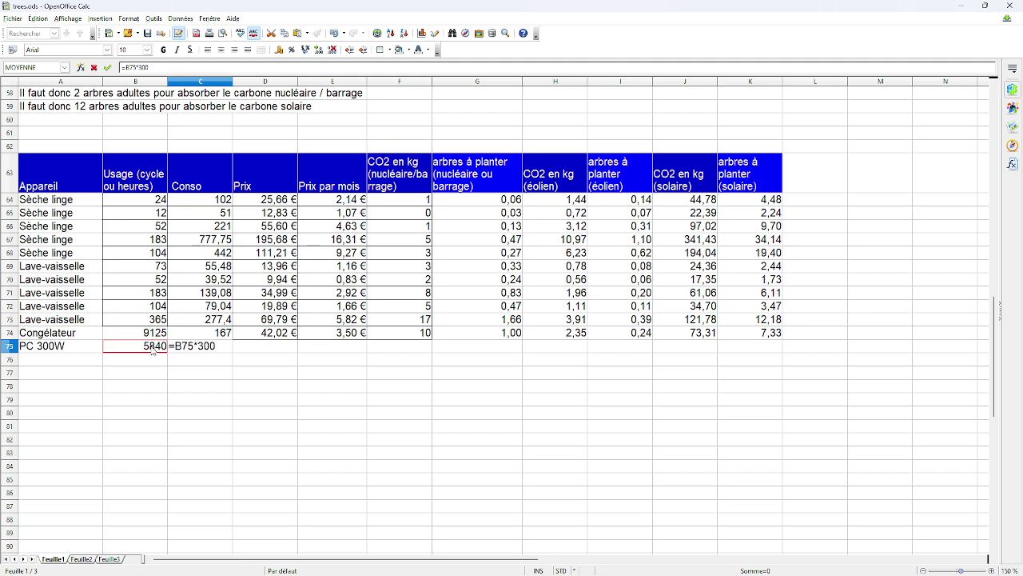
text(/1000)
key(Return)
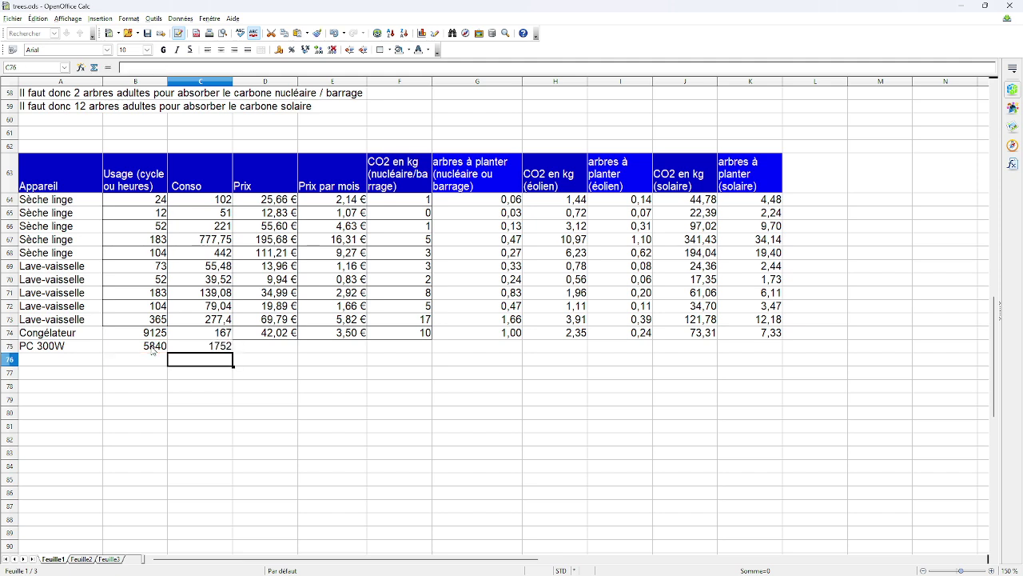
drag(291, 336, 774, 353)
click(329, 401)
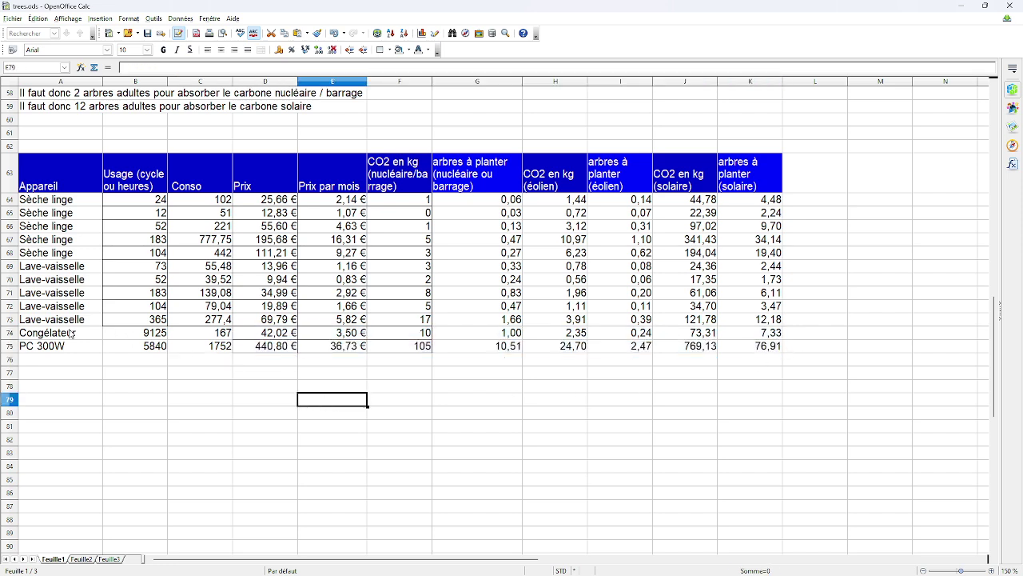
Copy the PC 300W label from A75 into A76 and A77.
click(51, 347)
key(ctrl+c)
drag(53, 371, 63, 363)
key(ctrl+v)
click(64, 361)
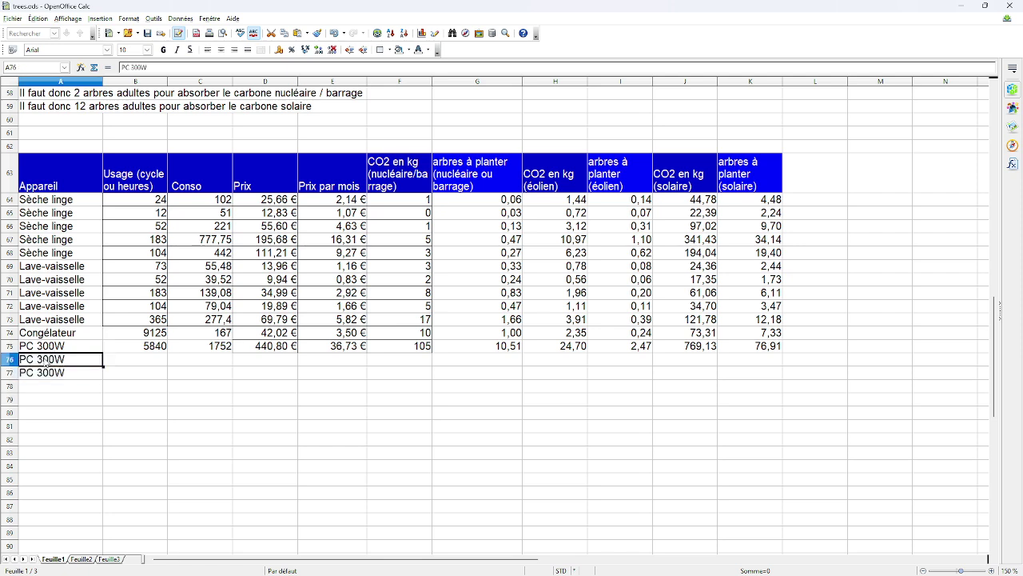
Set the usage in B76 to the formula =B75 and fill it down to B78.
click(165, 360)
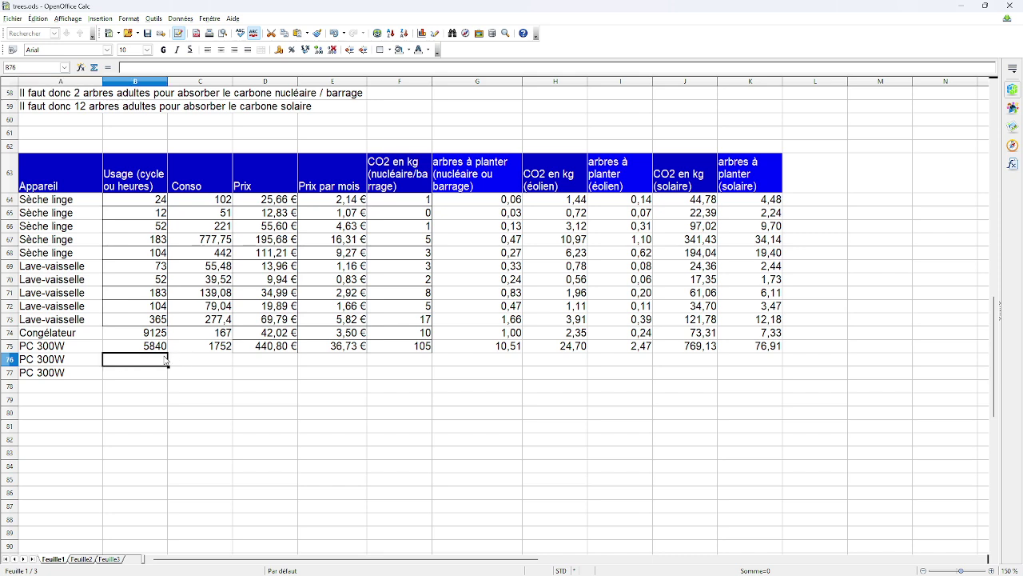
text(=)
click(159, 350)
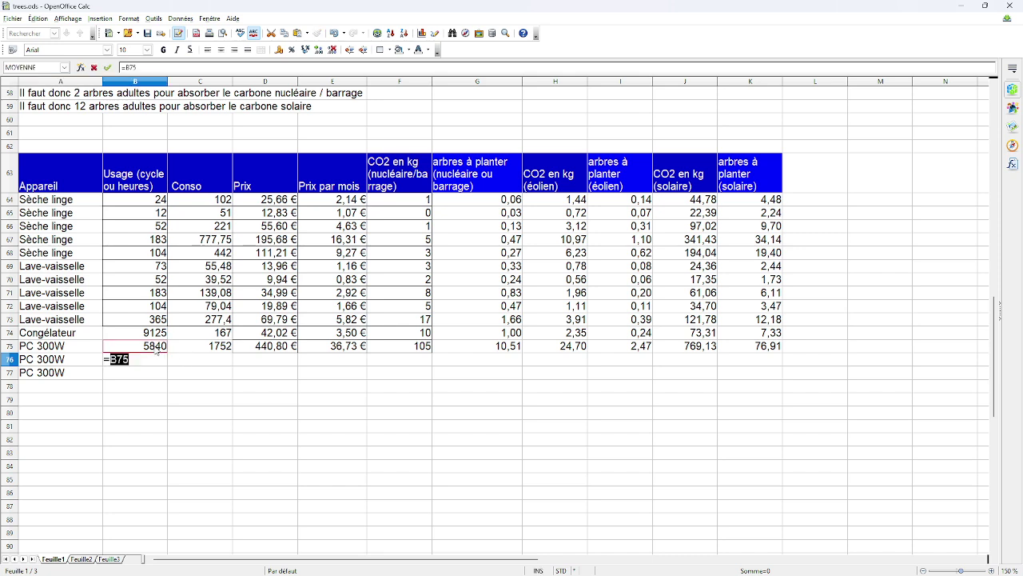
text(*$)
key(Return)
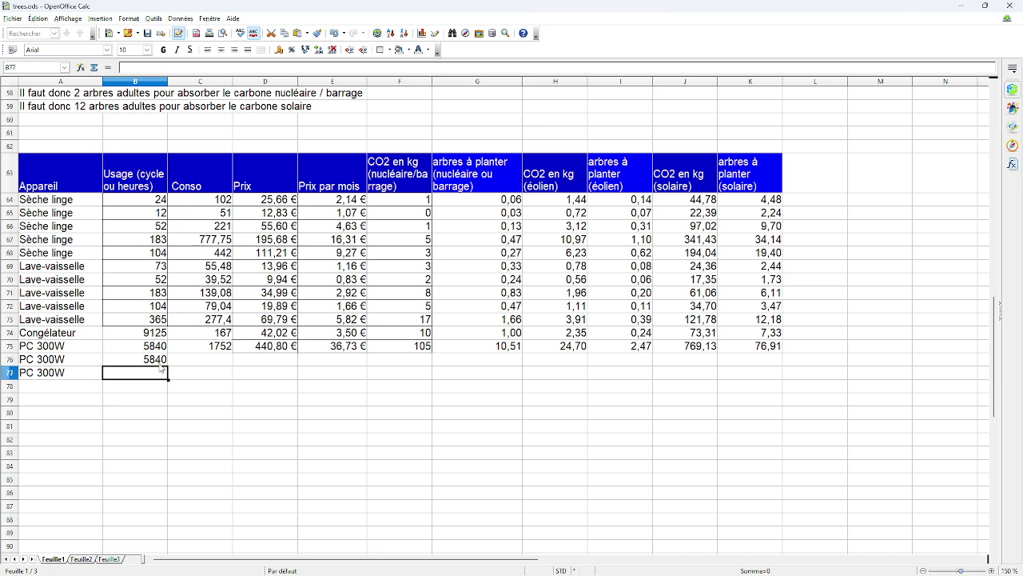
click(160, 364)
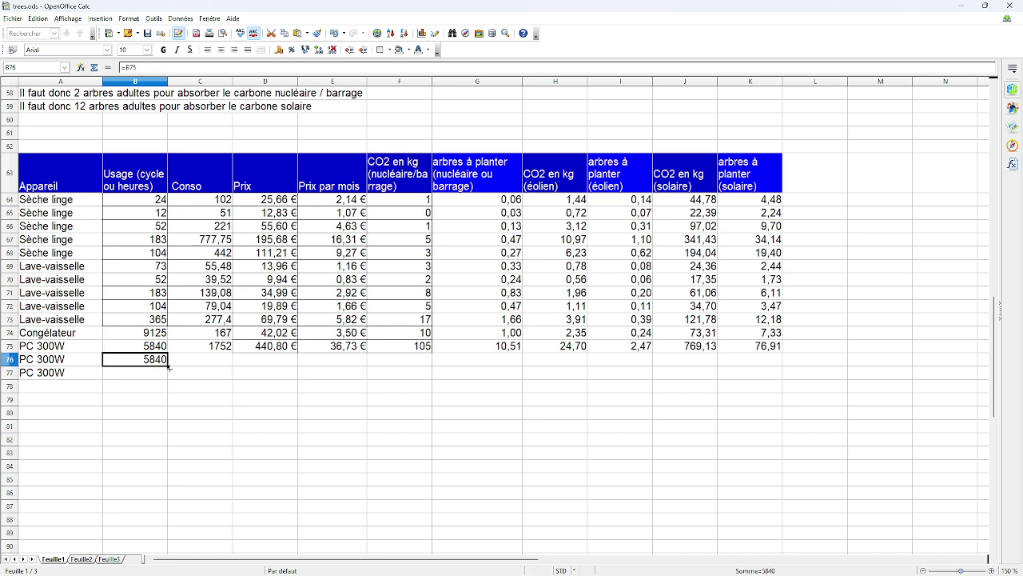
drag(169, 368, 168, 388)
Change the label in A76 to "PC 500W".
click(51, 362)
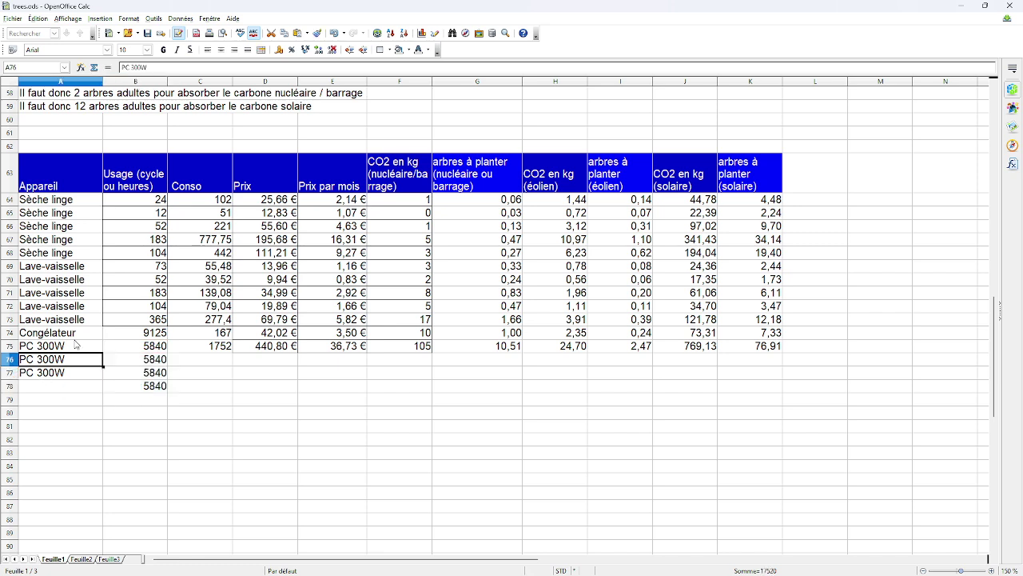
click(157, 71)
key(Left)
key(Left)
key(Left)
key(Left)
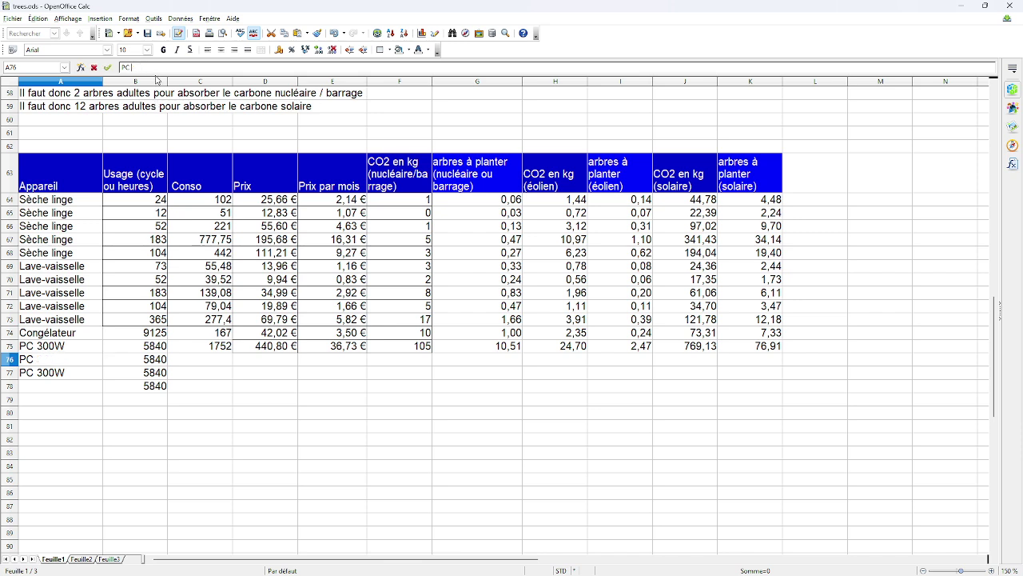
text(5)
key(Delete)
key(Return)
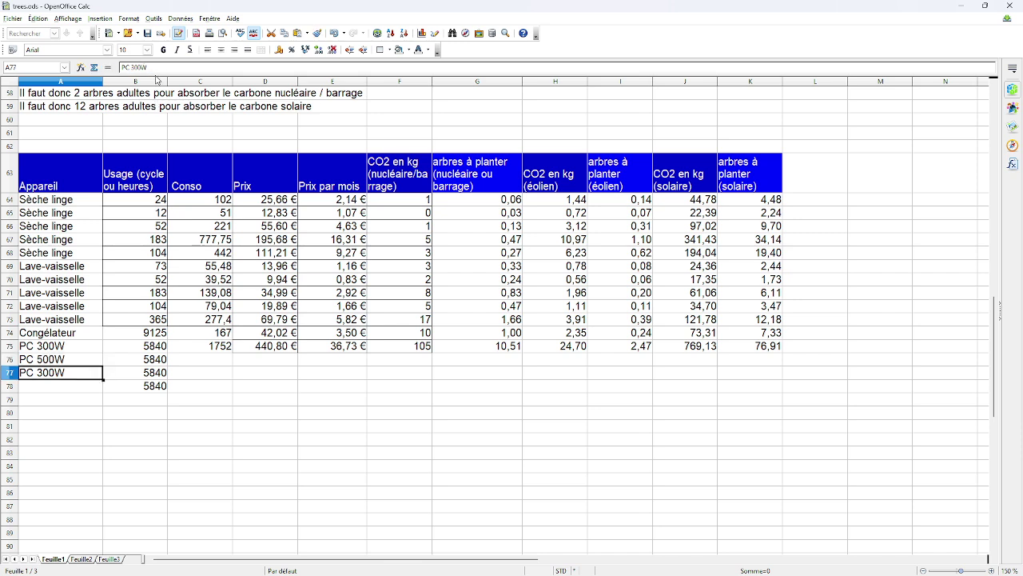
Change the label in A77 to "PC 750W".
click(157, 71)
key(BackSpace)
key(BackSpace)
key(BackSpace)
key(BackSpace)
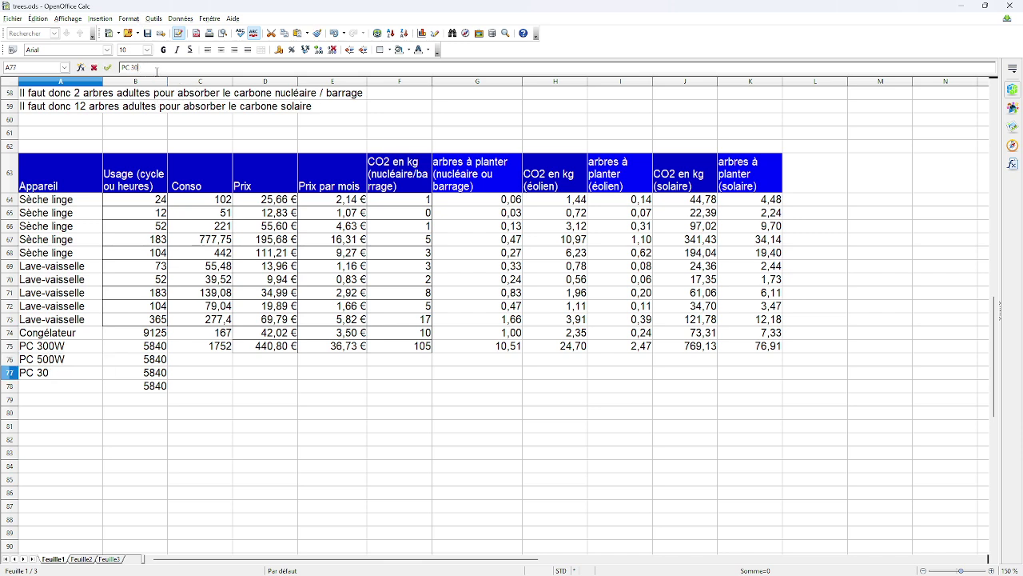
text(750W)
key(Return)
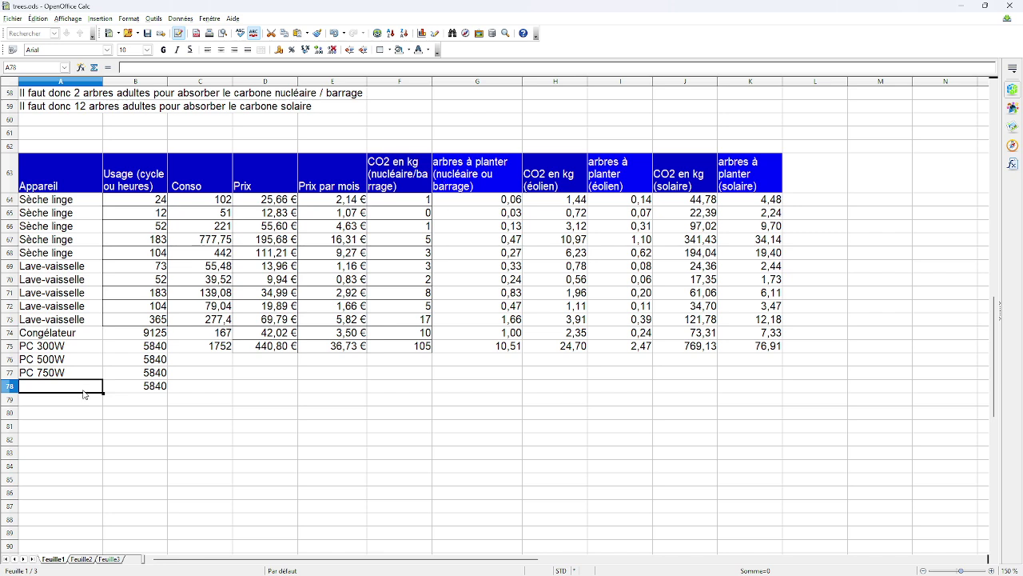
Enter the label "PC 1000W" in A78.
text(pc)
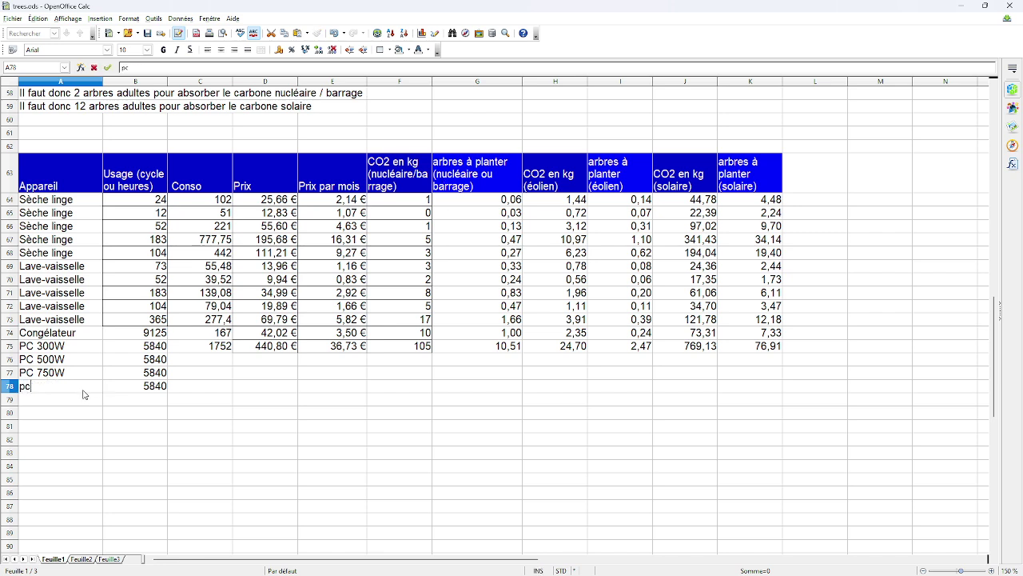
key(BackSpace)
key(BackSpace)
text(PC)
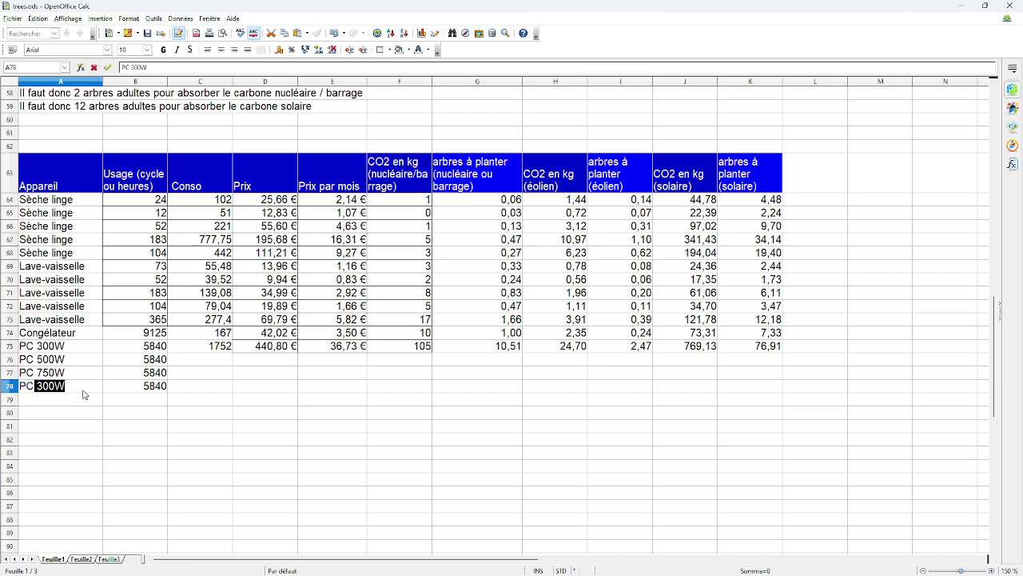
text( 1000w)
key(BackSpace)
text(W)
key(Return)
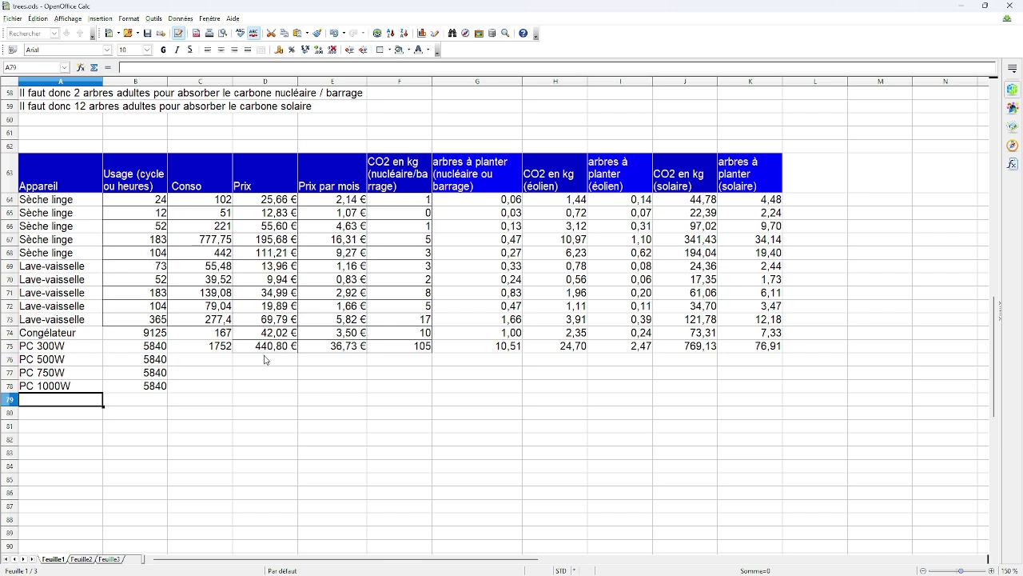
Fill the Conso formula of C75 down to C78 and change the wattage in the C76 formula to 500.
click(223, 352)
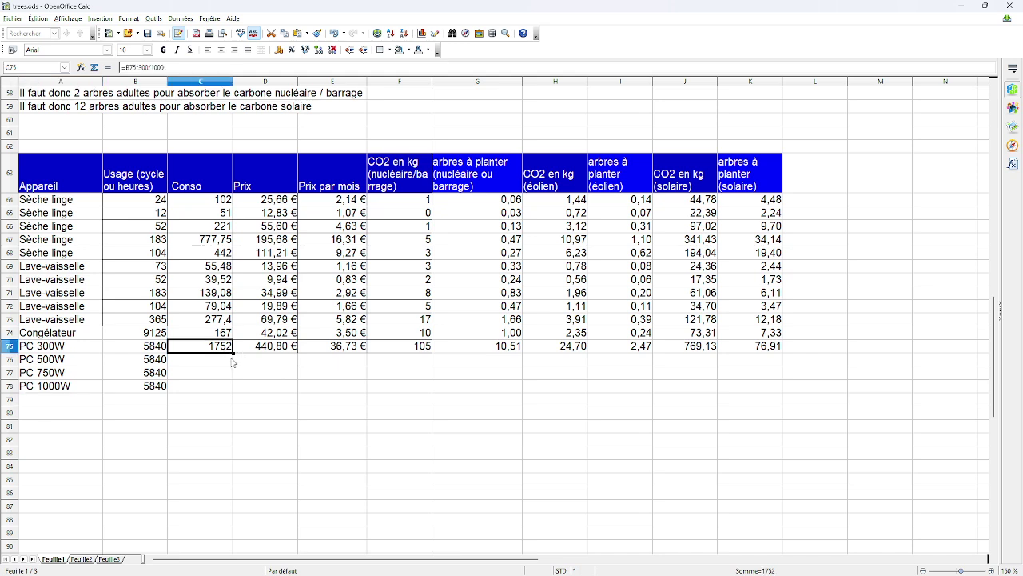
drag(233, 353, 232, 390)
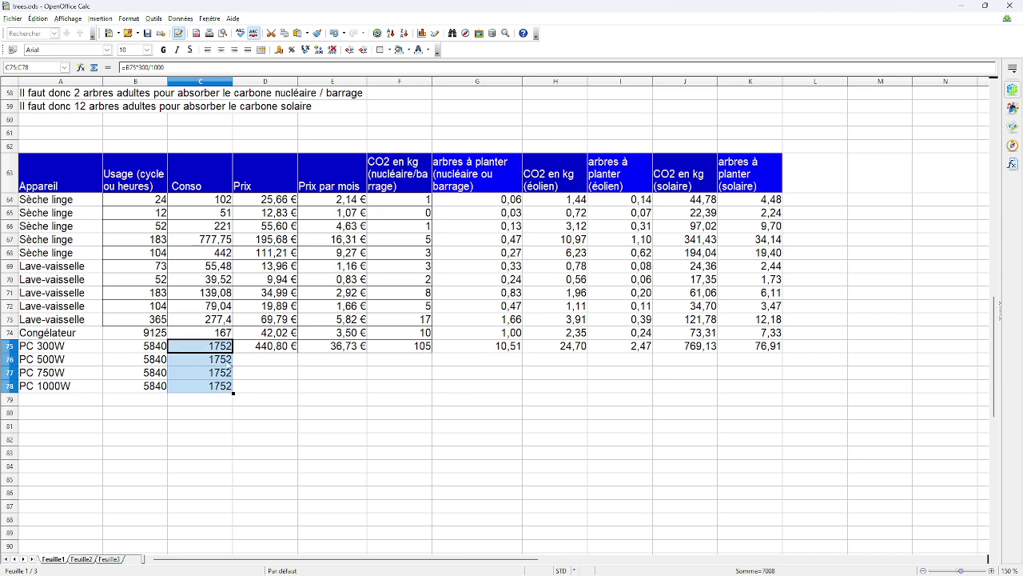
click(229, 366)
click(150, 86)
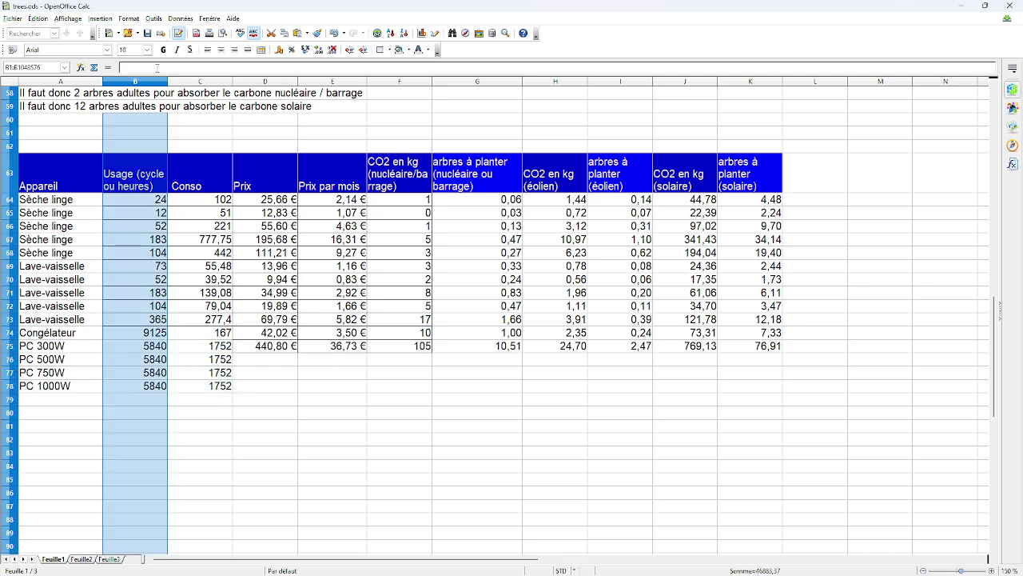
click(213, 361)
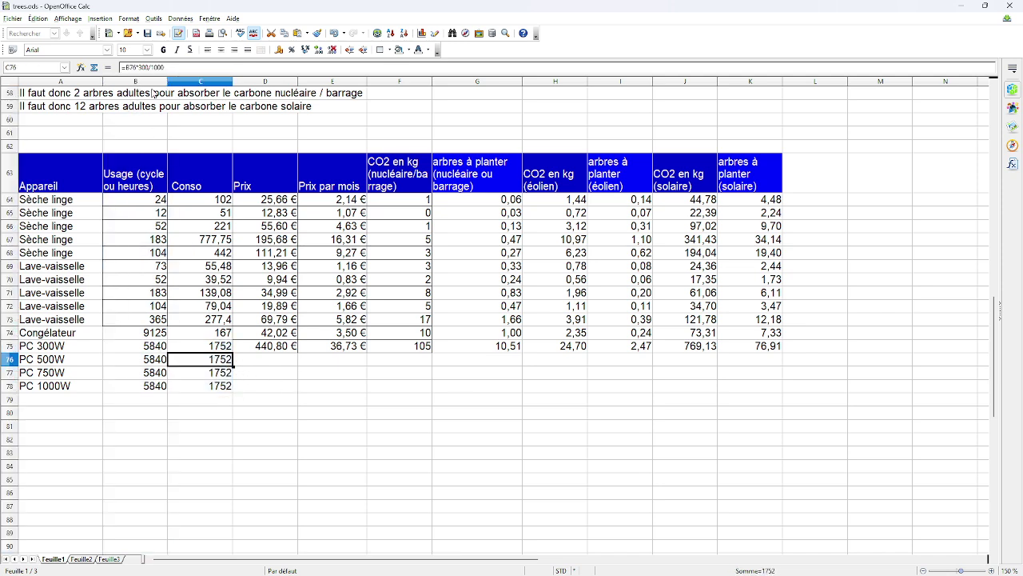
click(145, 69)
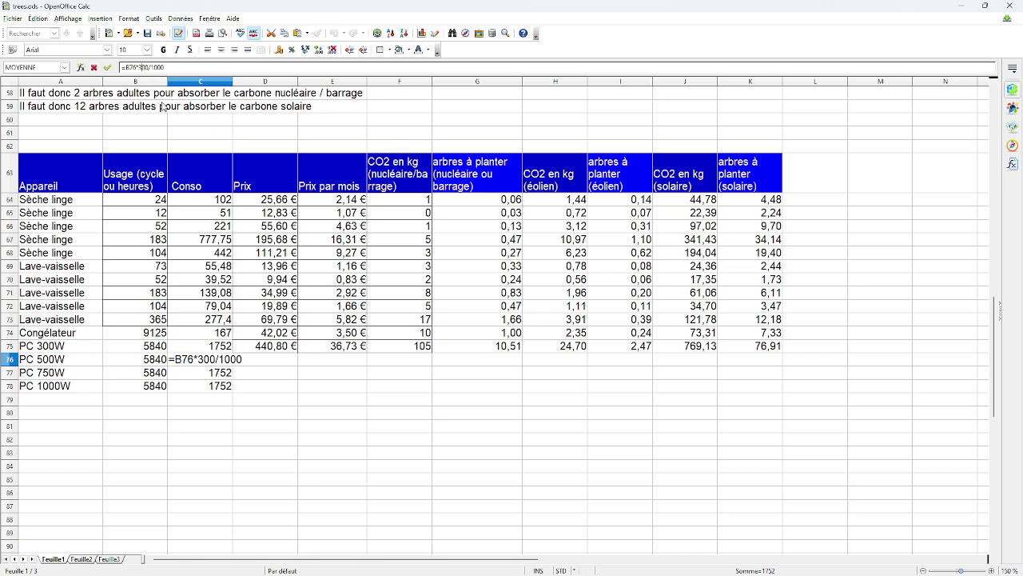
key(Return)
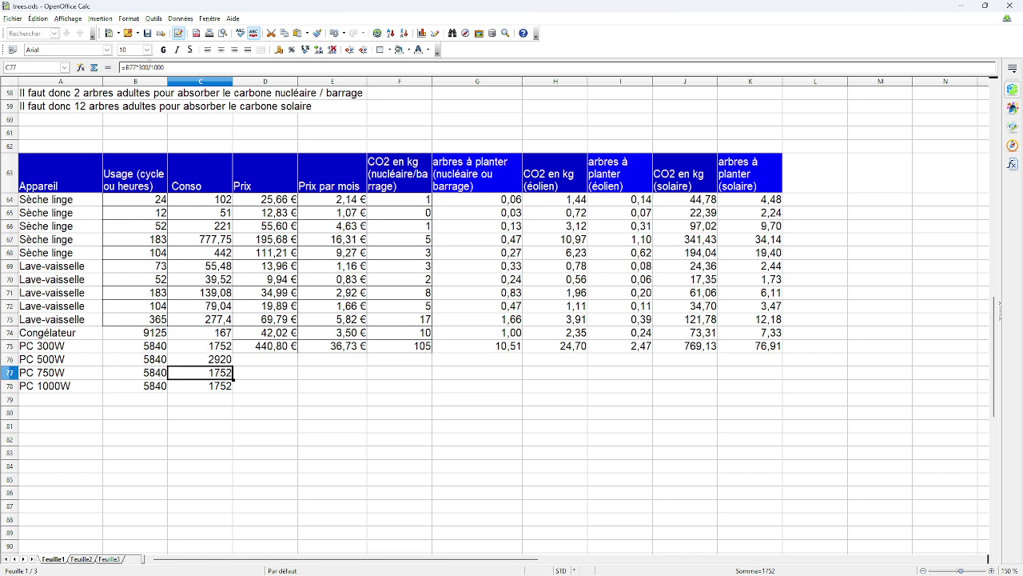
Change the wattage in the PC 750W Conso formula in C77 to 750.
click(141, 67)
key(BackSpace)
text(75)
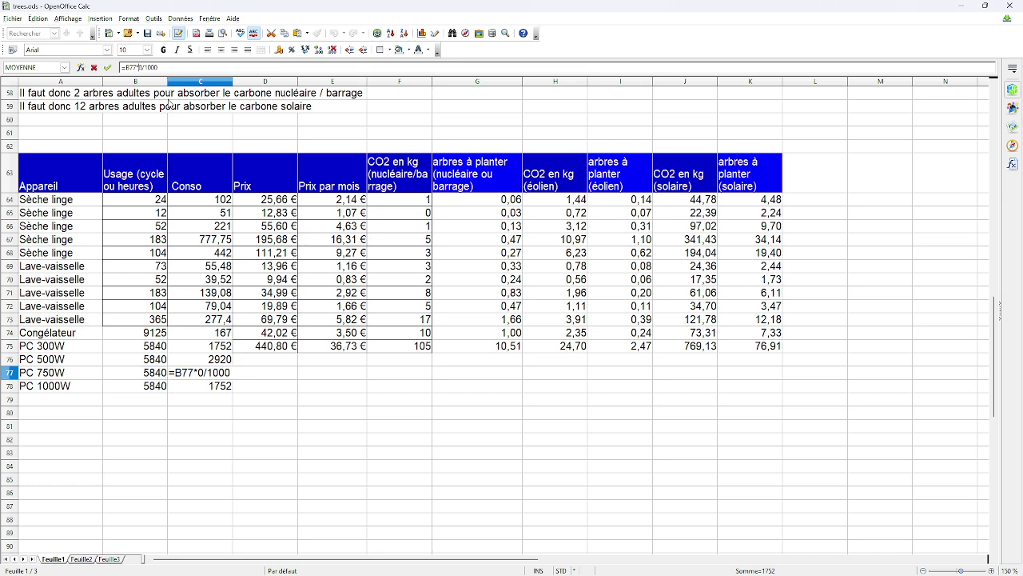
key(Delete)
key(Return)
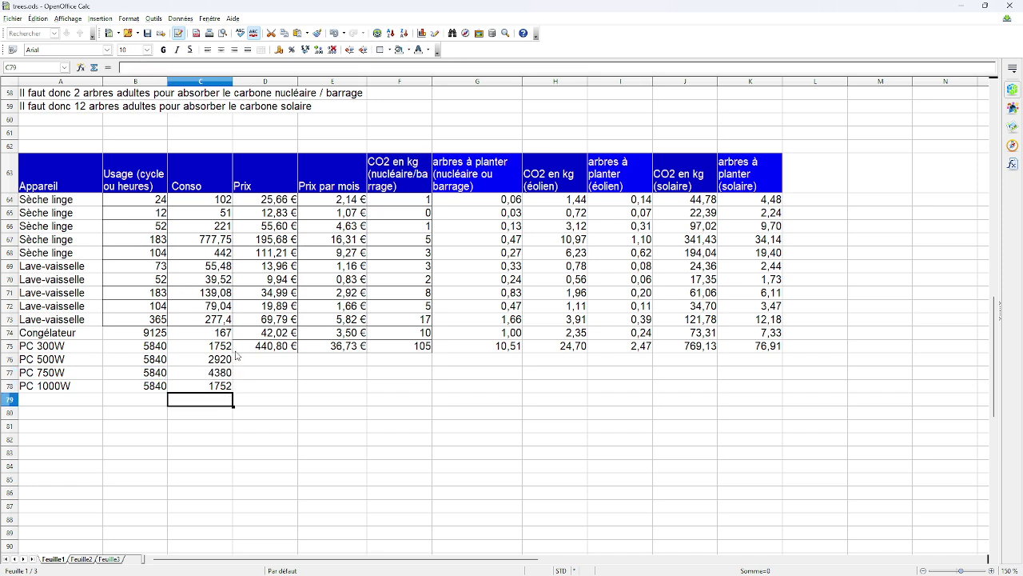
Change the wattage in the C78 Conso formula to 1000 and fill the formulas of D75:K75 down through row 78.
click(228, 386)
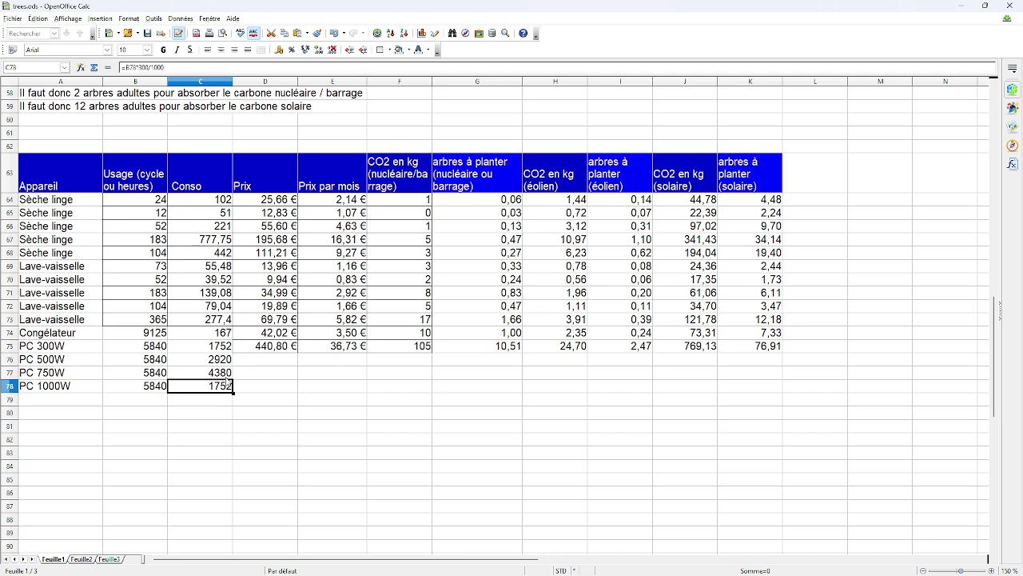
click(140, 67)
key(Delete)
key(Delete)
key(Delete)
text(1000)
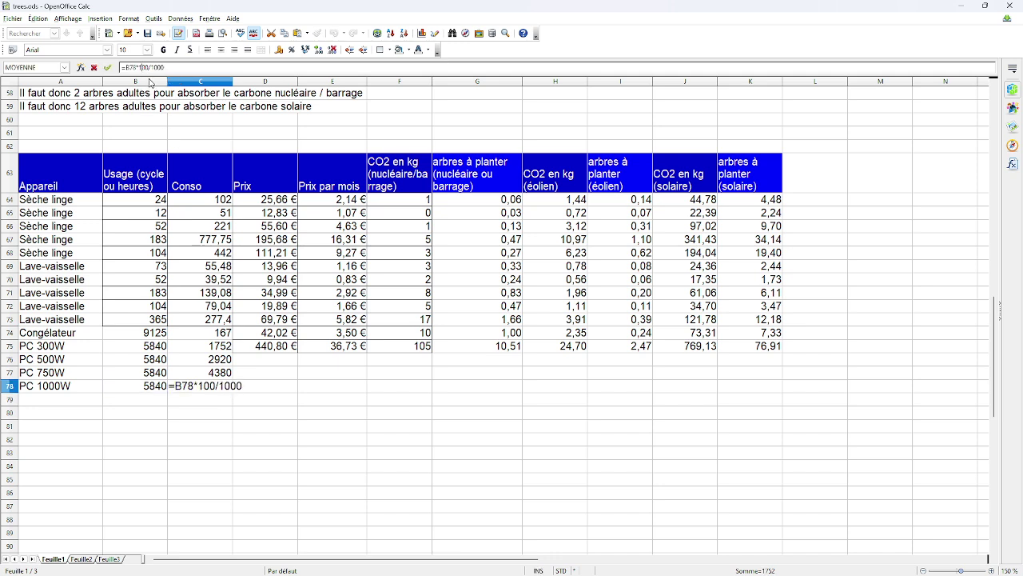
key(Return)
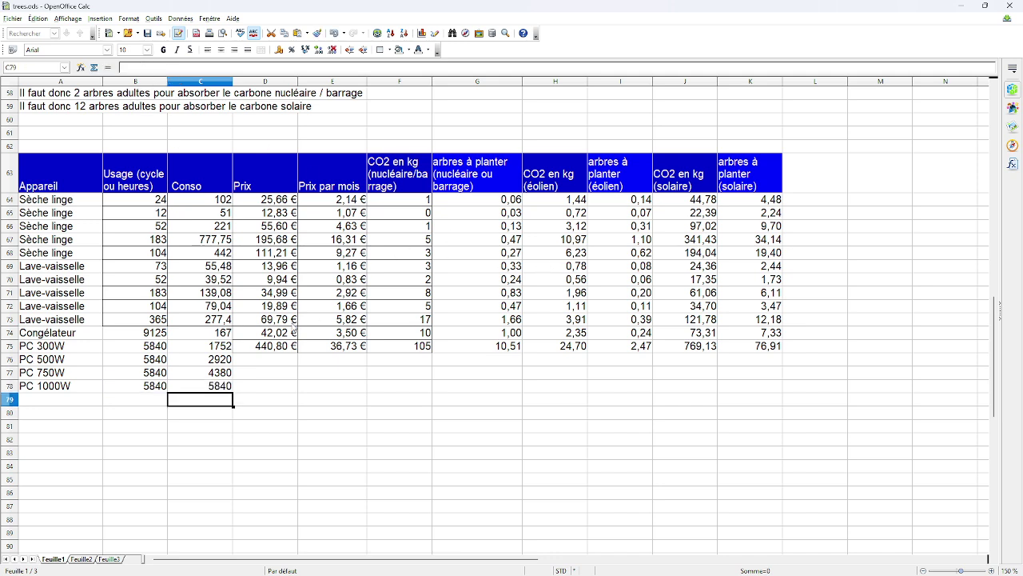
drag(276, 350, 780, 394)
click(663, 427)
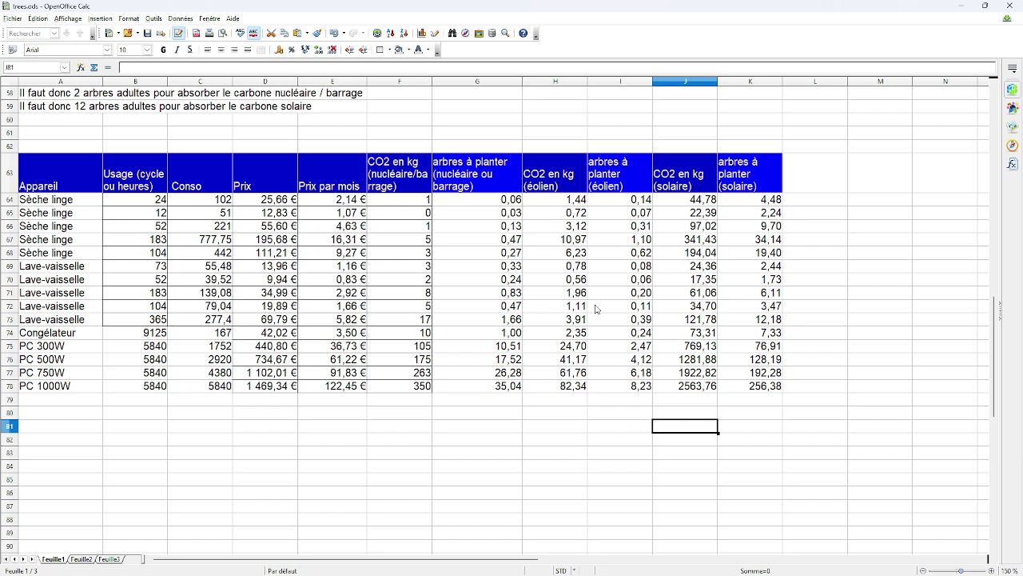
Apply borders around all cells of the summary table range A64:K78.
drag(34, 201, 751, 388)
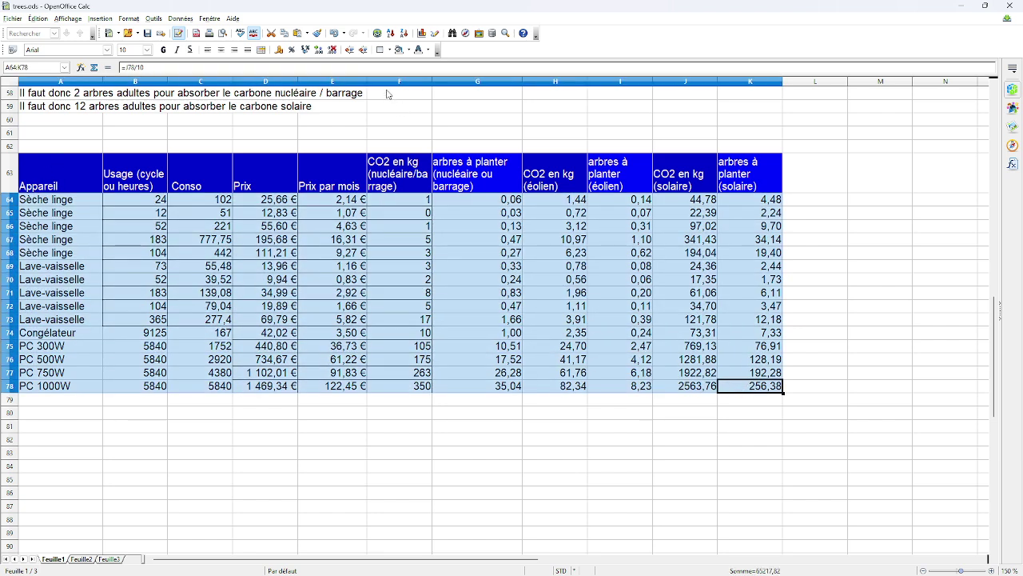
click(389, 51)
click(429, 96)
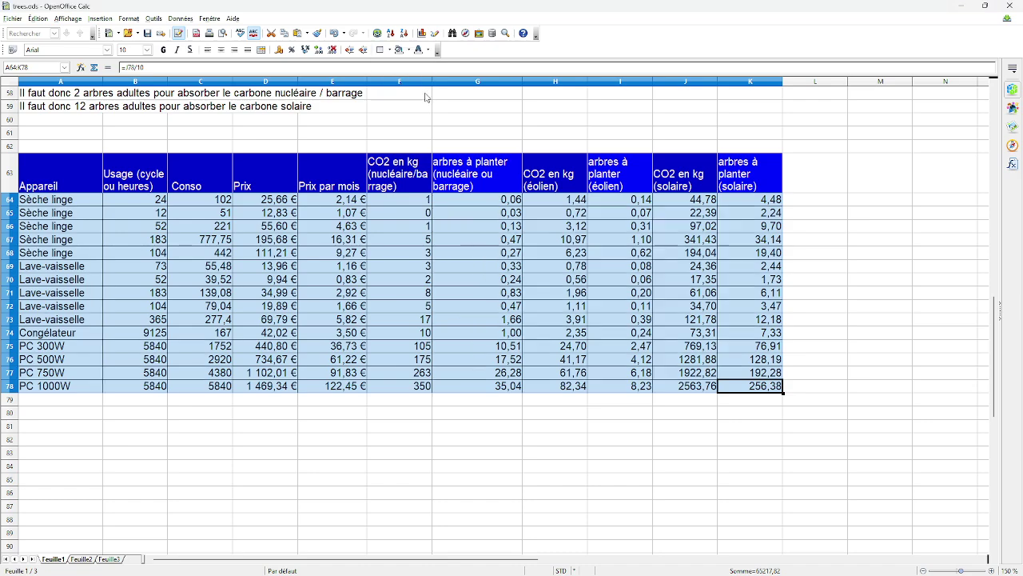
click(521, 350)
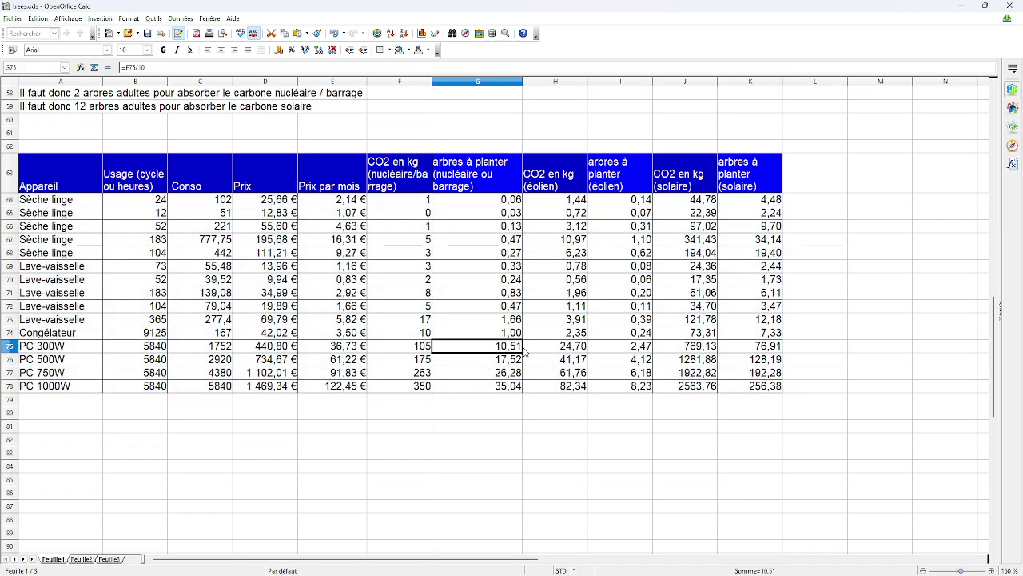
Enter the appliance label TV 60W in A79, below the PC 1000W row of the summary table.
scroll(525, 352, up, 10)
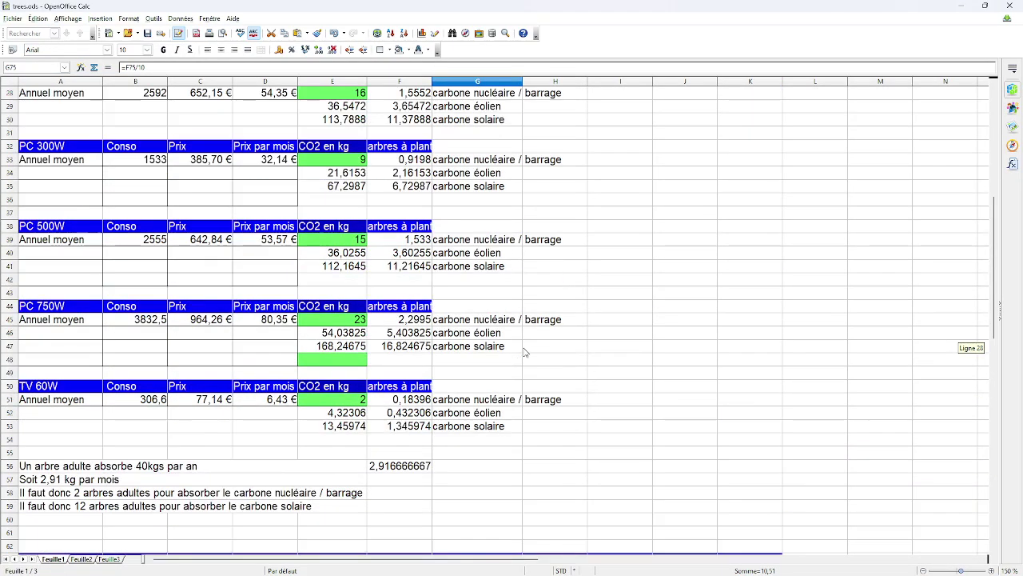
scroll(525, 352, down, 3)
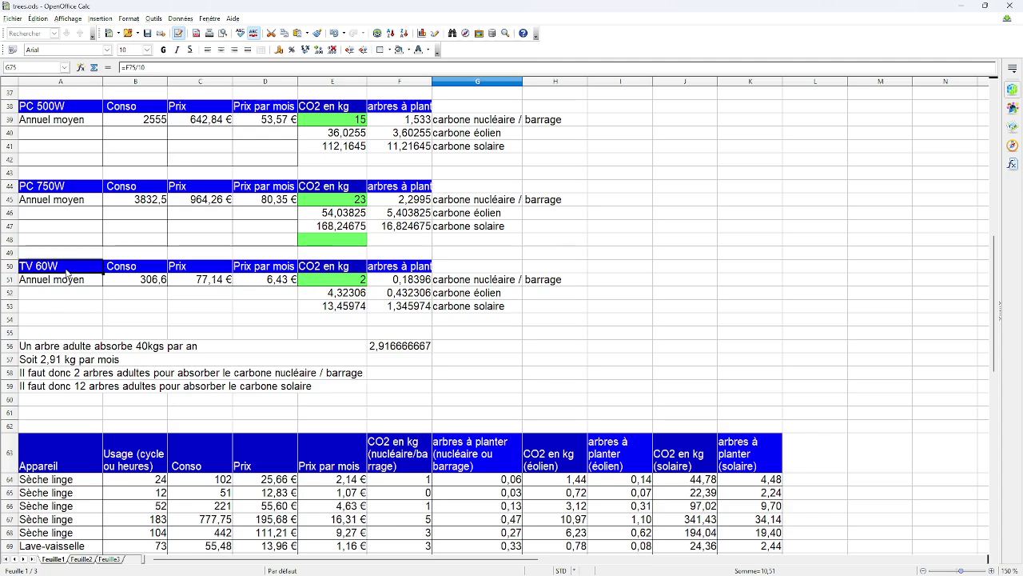
click(67, 272)
scroll(72, 332, down, 5)
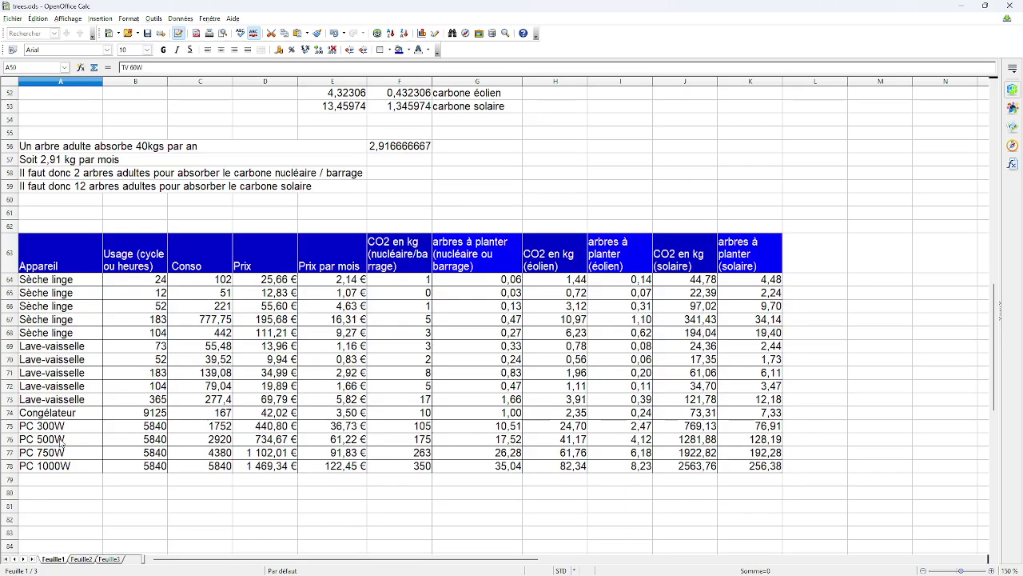
click(69, 480)
text(TV 60W)
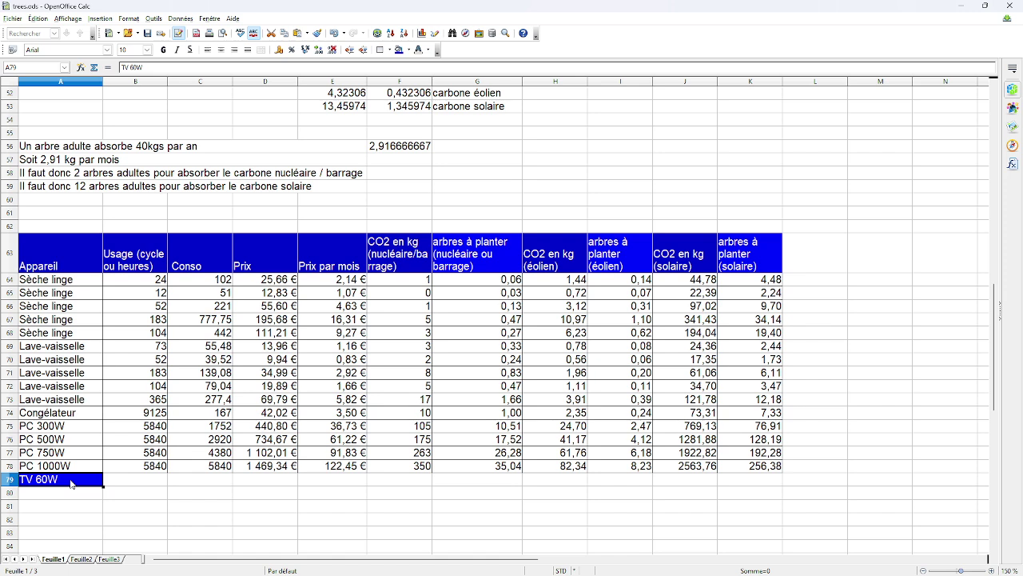
text(tv)
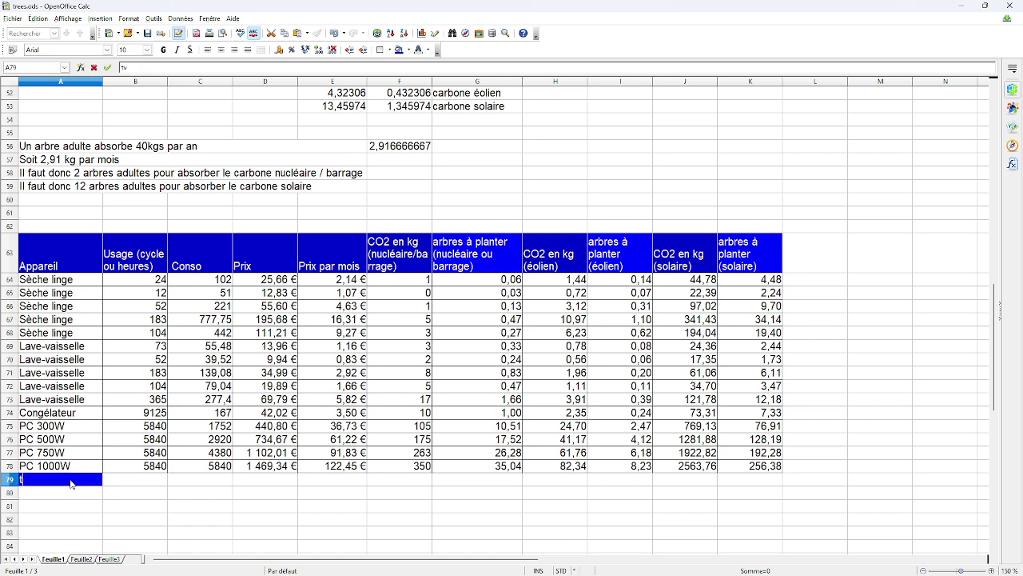
key(BackSpace)
key(BackSpace)
text(R)
key(BackSpace)
text(tc)
key(BackSpace)
key(BackSpace)
text(TV)
key(Return)
key(Right)
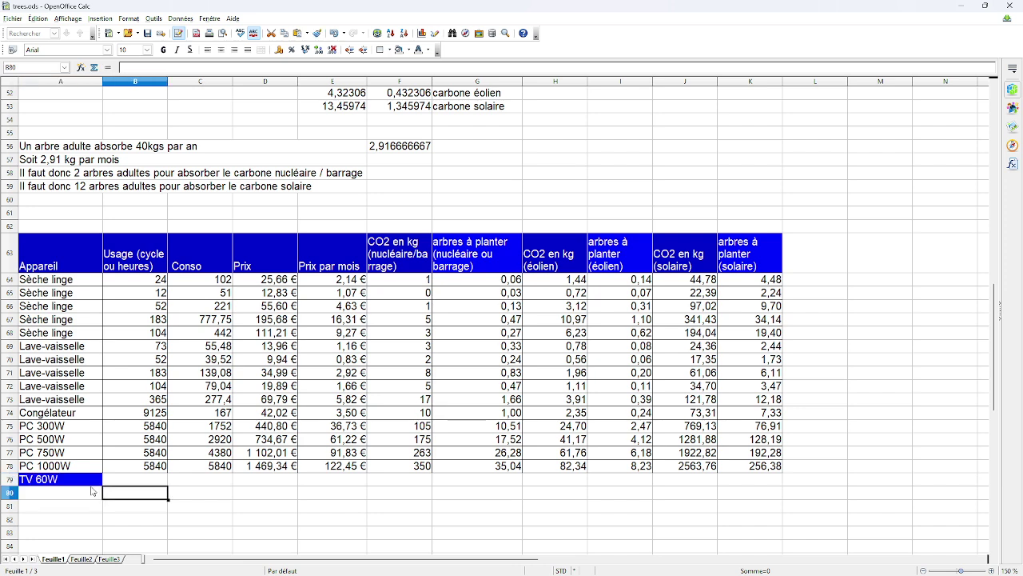
Remove the blue background fill from the TV 60W label cell in A79.
click(88, 481)
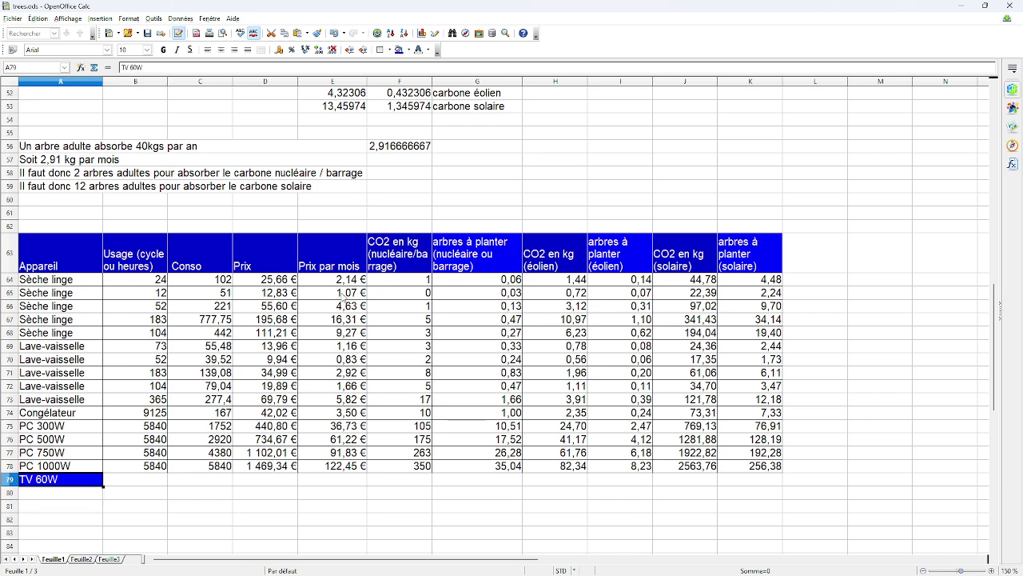
click(408, 52)
click(407, 63)
click(190, 445)
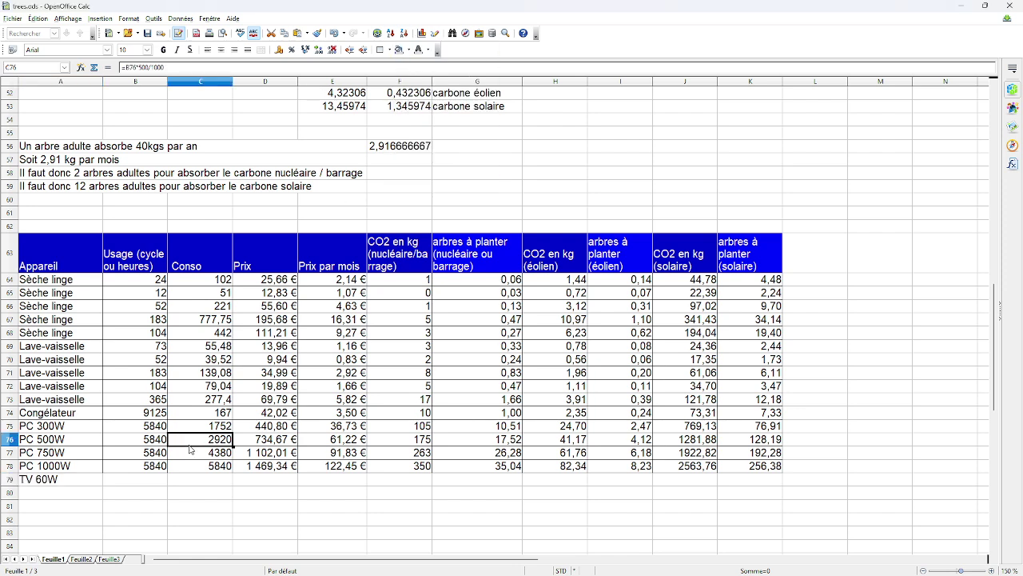
Enter the TV 60W usage in B79 with the formula =15*365.
click(146, 481)
text(=)
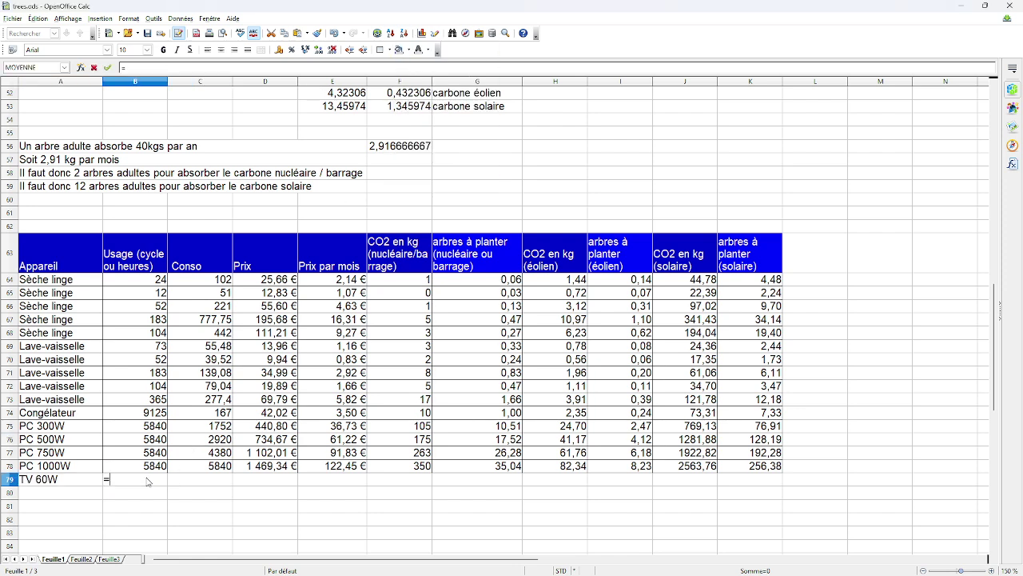
click(135, 453)
click(127, 467)
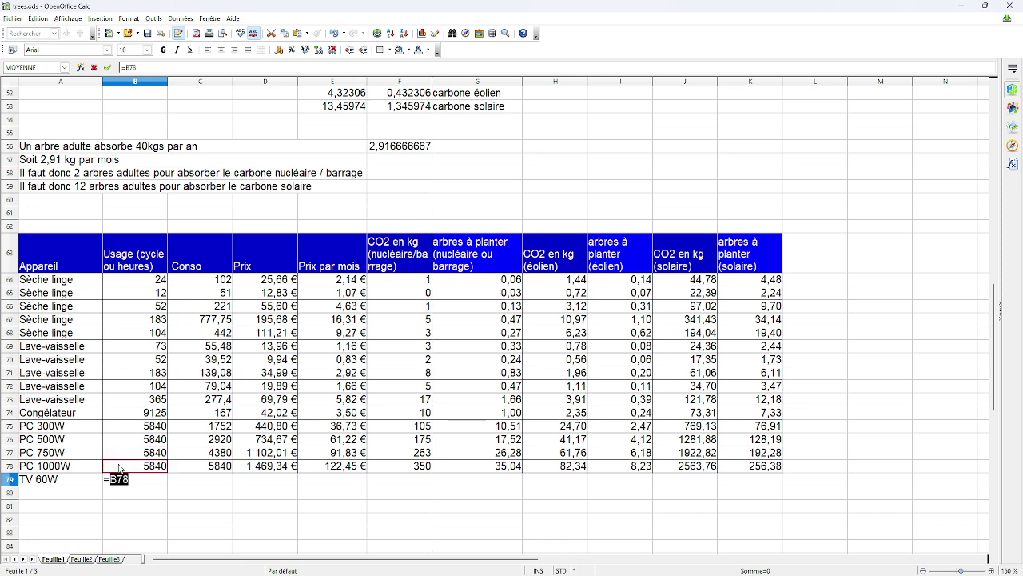
text(15)
key(BackSpace)
key(BackSpace)
key(BackSpace)
key(BackSpace)
key(BackSpace)
text(15*36)
key(Return)
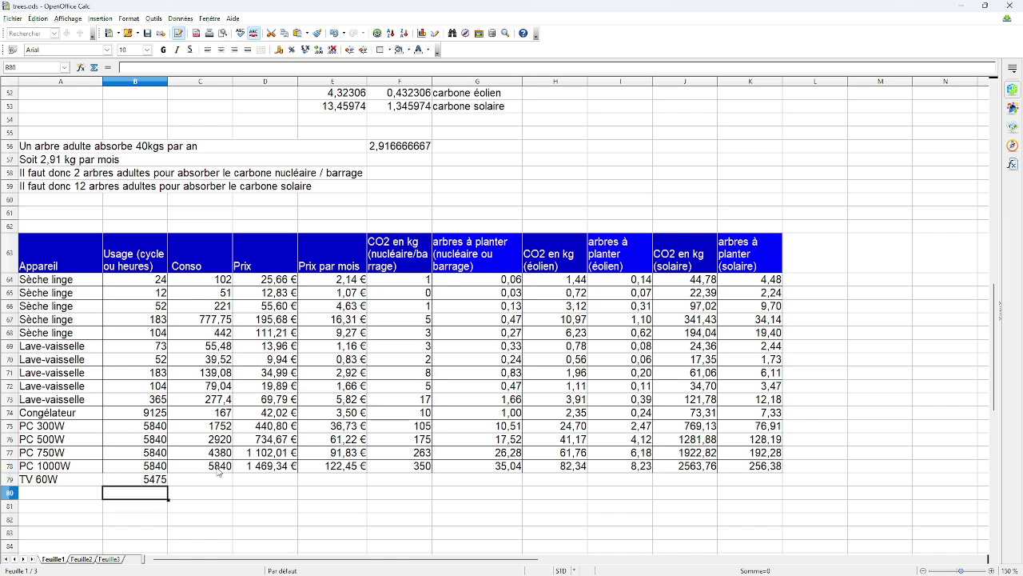
Fill the PC 1000W Conso formula of C78 down to C79 for the TV 60W row.
click(210, 480)
click(223, 468)
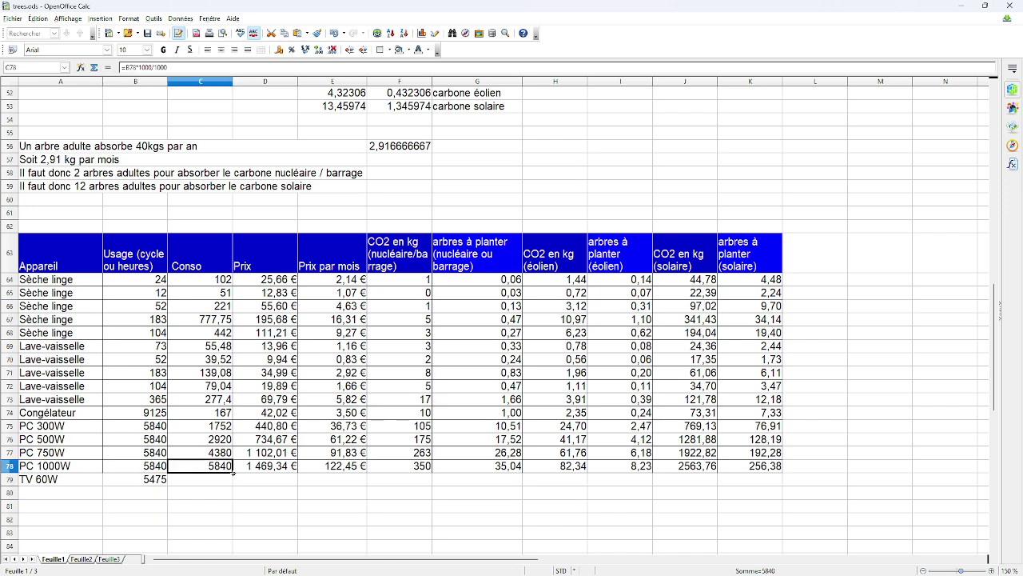
drag(232, 472, 232, 485)
click(150, 67)
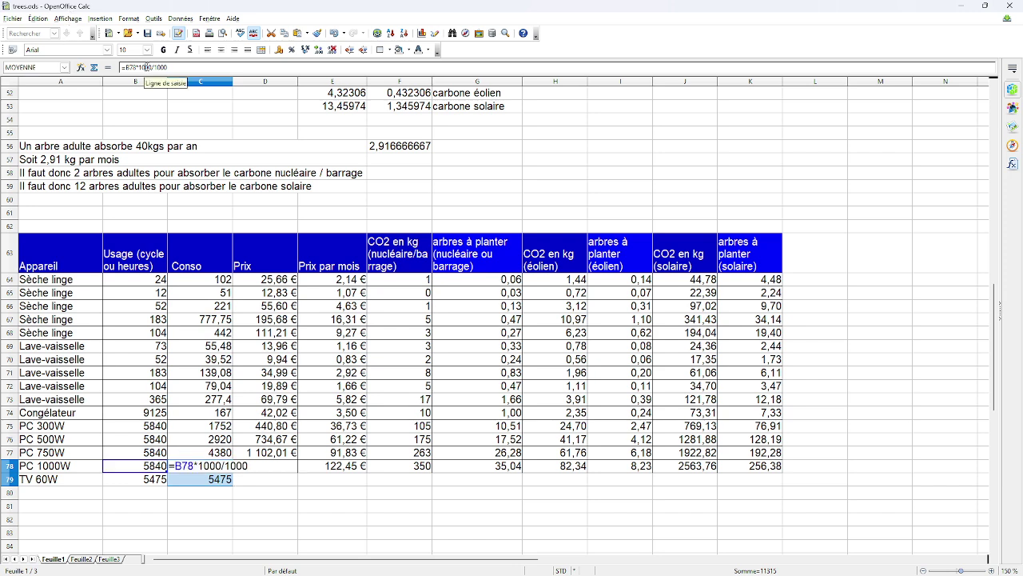
key(BackSpace)
key(BackSpace)
key(BackSpace)
key(BackSpace)
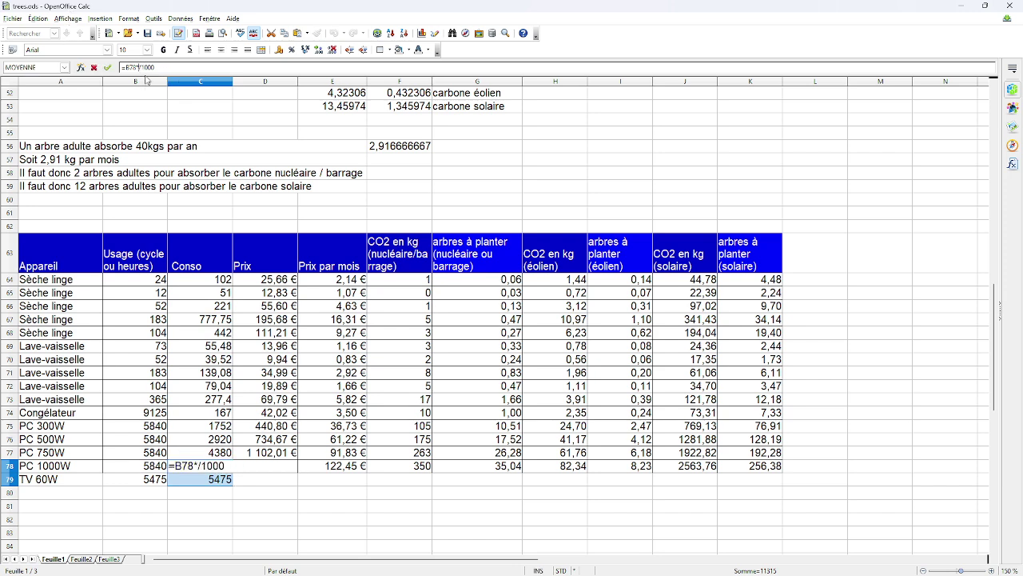
text(60)
key(Return)
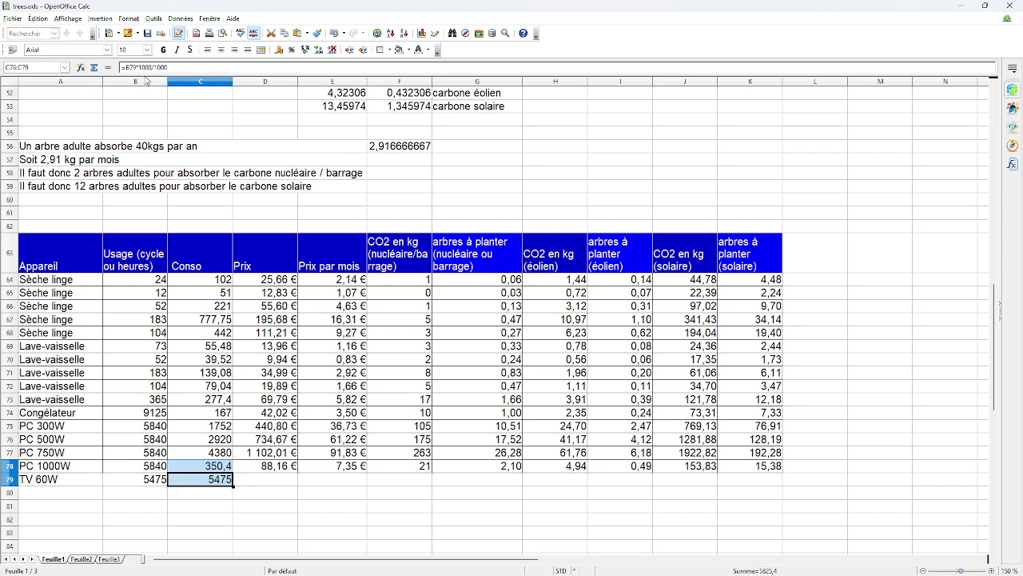
key(ctrl+z)
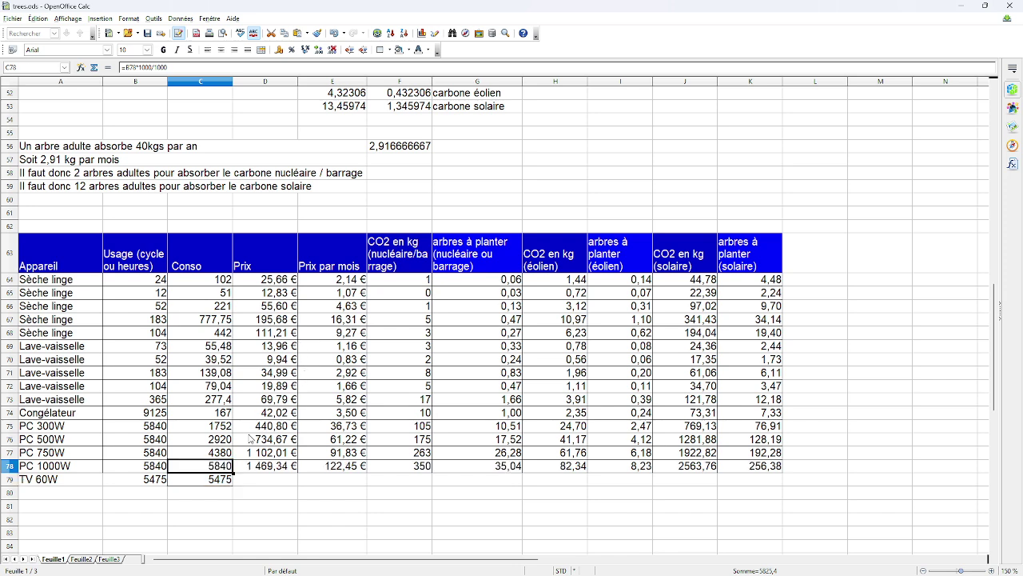
Change the wattage in the TV 60W Conso formula in C79 to 60.
click(226, 482)
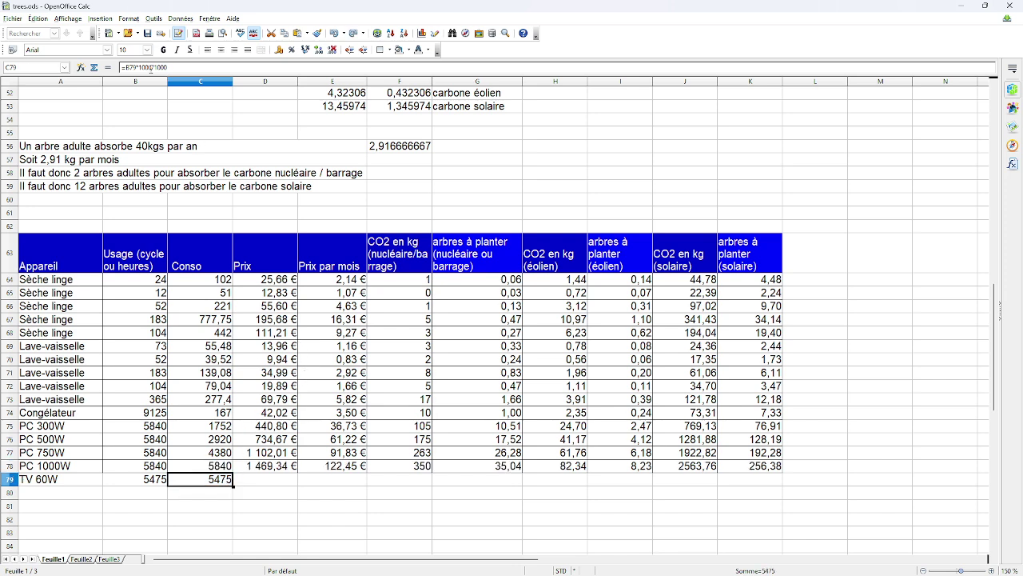
click(151, 69)
key(BackSpace)
key(BackSpace)
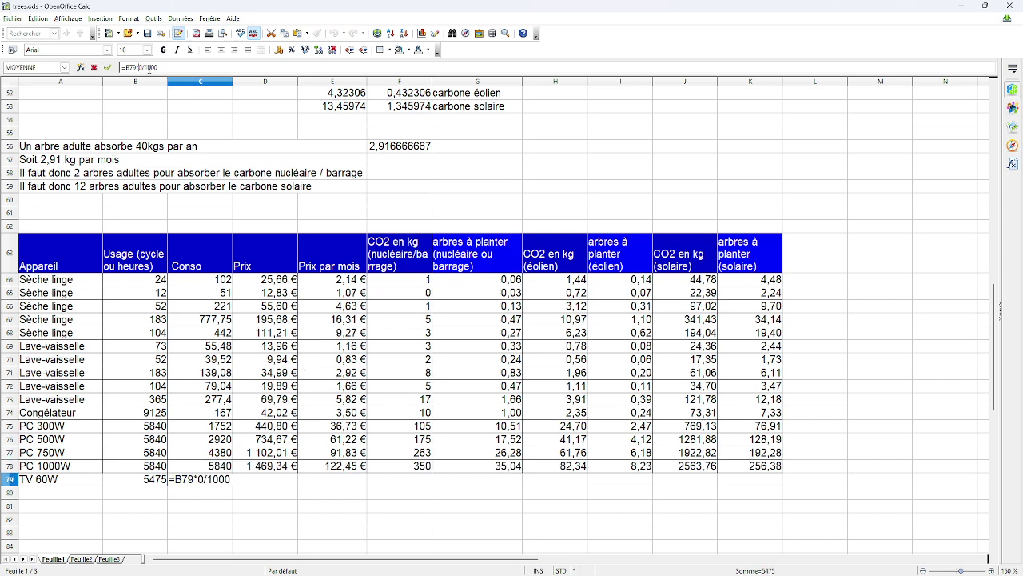
text(6)
key(Return)
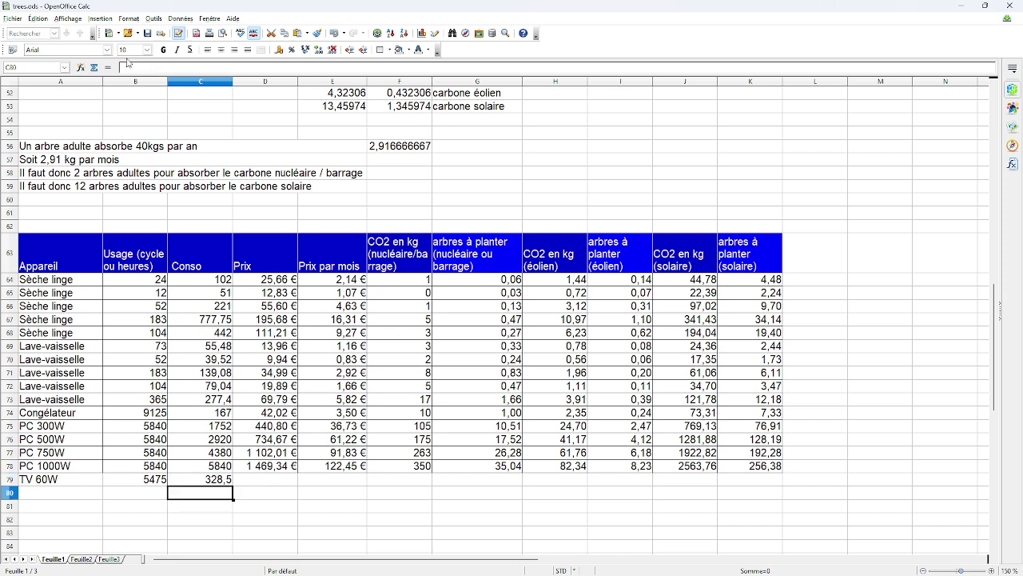
Fill the cost, CO2 and tree formulas of D78:K78 down into the TV 60W row 79.
drag(279, 467, 784, 492)
scroll(522, 323, down, 4)
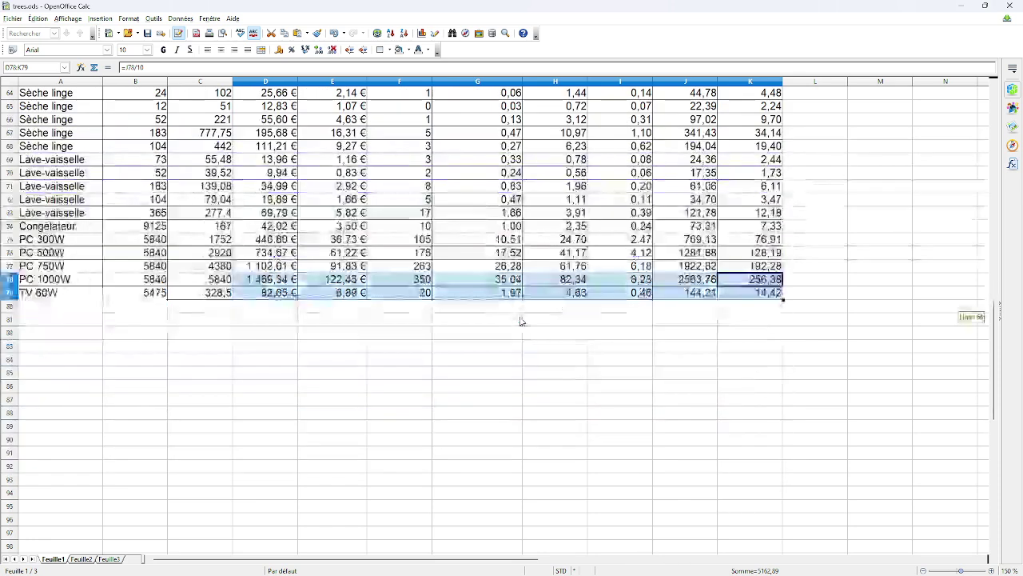
scroll(522, 322, up, 1)
scroll(522, 322, up, 1)
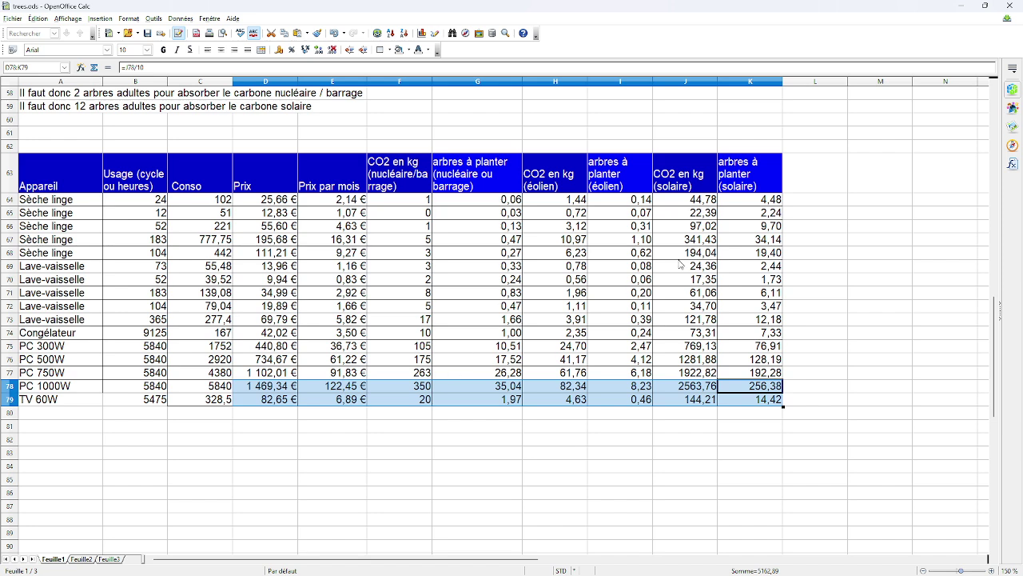
Add the column header Recensement in L63, beside the solar trees-to-plant column.
click(840, 180)
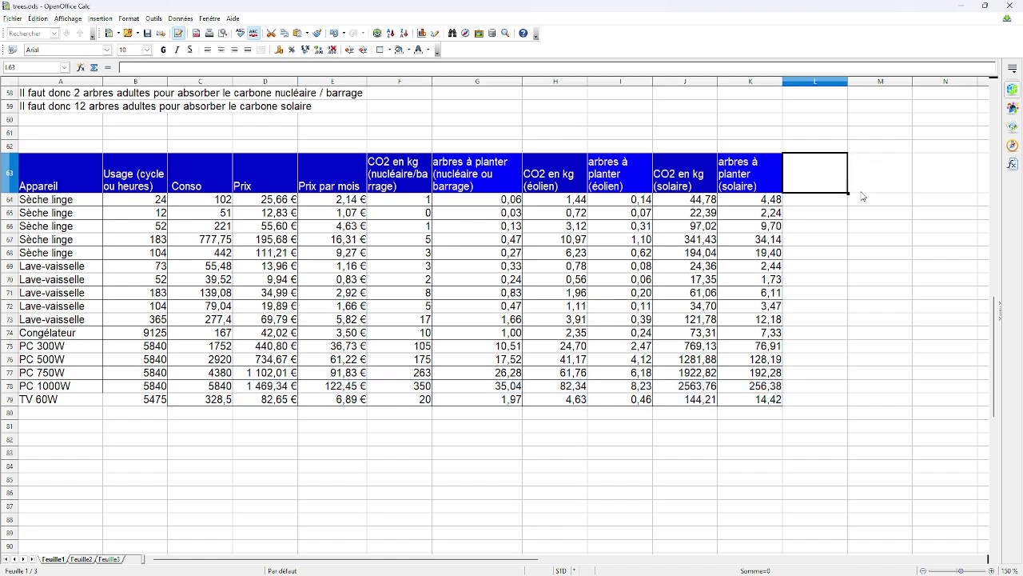
text(Receb)
text(e)
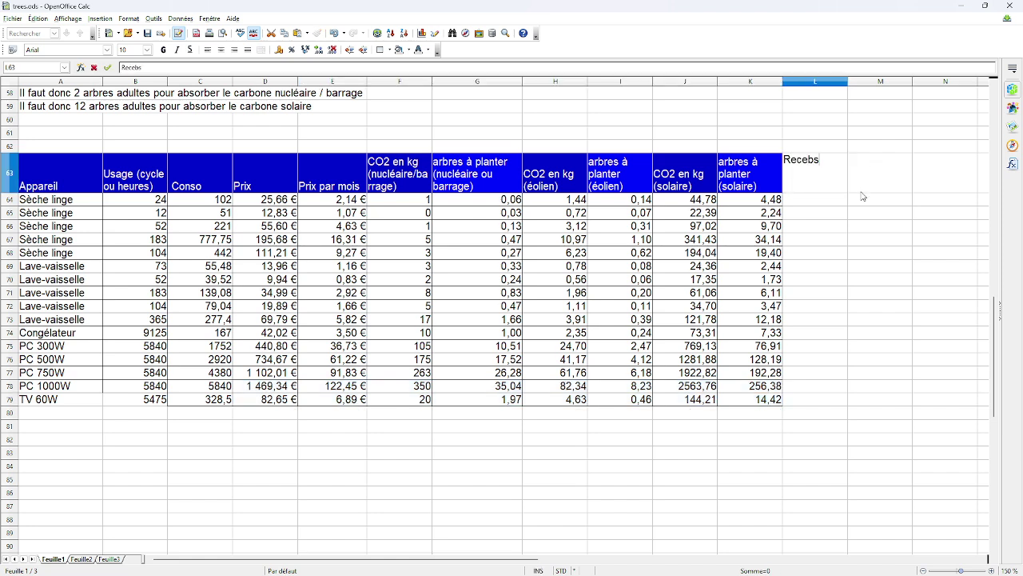
key(BackSpace)
key(BackSpace)
text(nsements)
key(BackSpace)
key(BackSpace)
key(BackSpace)
text(tnt)
key(Return)
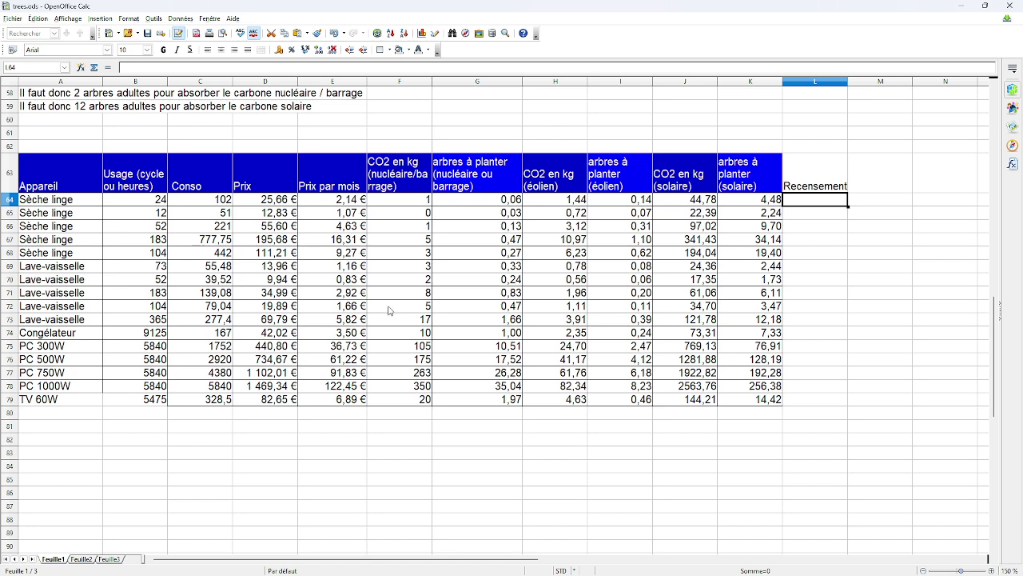
Mark the first Sèche linge row with x in L64 and clear the extra mark in L65.
text(x)
key(Return)
text(x)
key(Return)
key(Up)
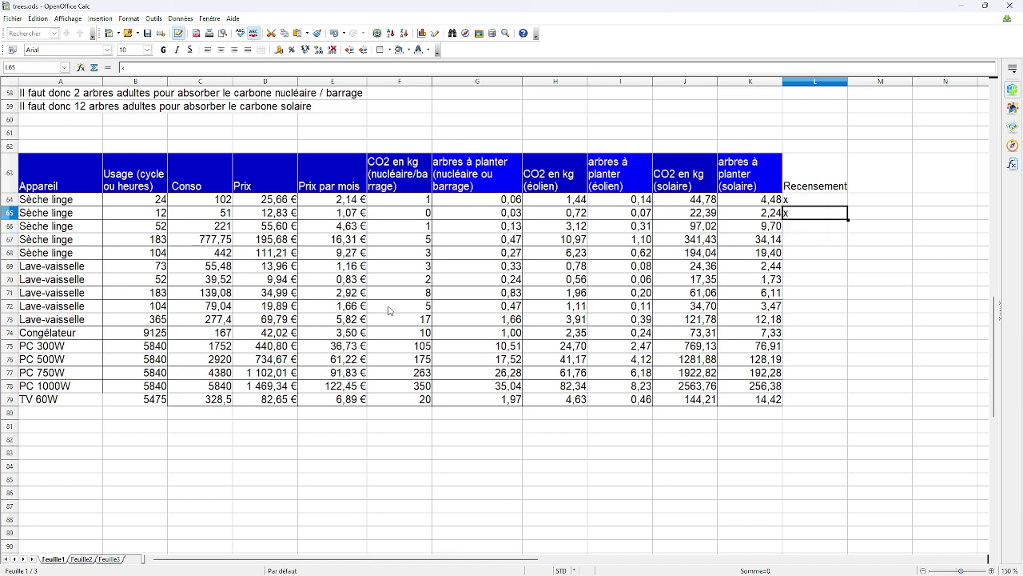
key(BackSpace)
key(Return)
Mark the Lave-vaisselle row 70, PC 300W row 75 and TV 60W row 79 with x in the Recensement column.
key(Down)
key(Down)
key(Down)
key(Down)
key(Down)
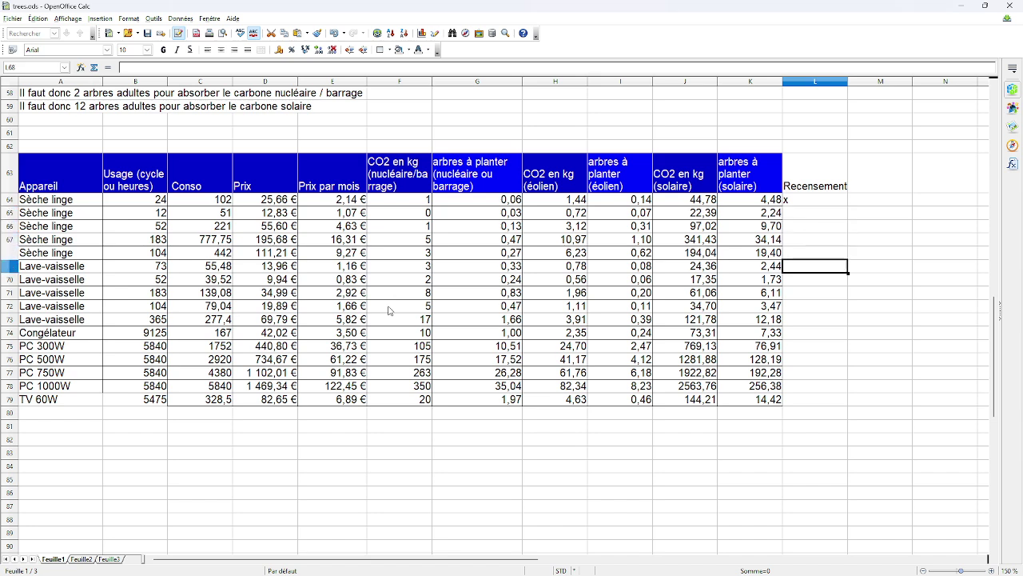
text(x)
key(Return)
key(Down)
key(Down)
key(Down)
key(Down)
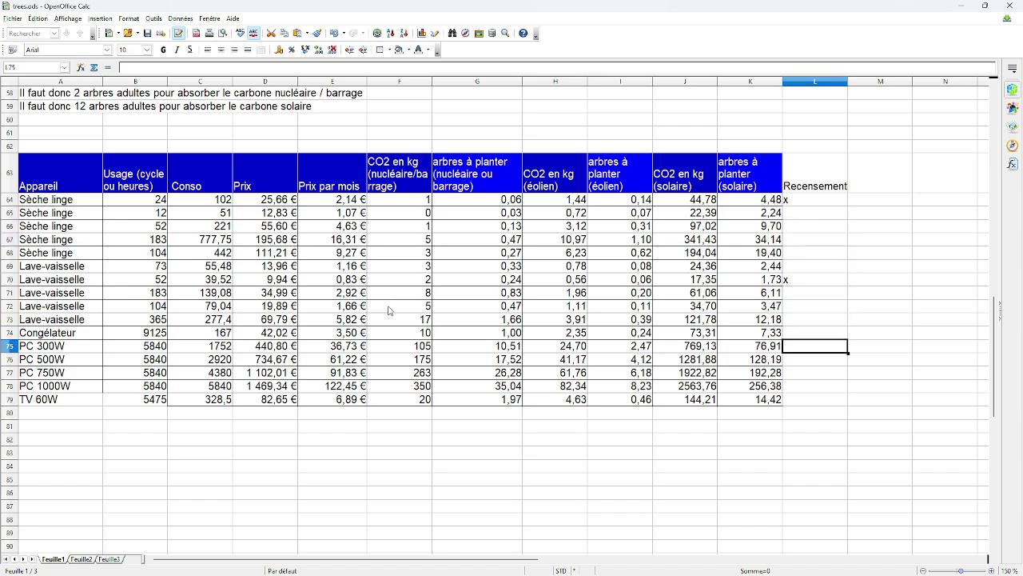
text(x)
key(Return)
key(Down)
key(Down)
key(Down)
text(x)
key(Return)
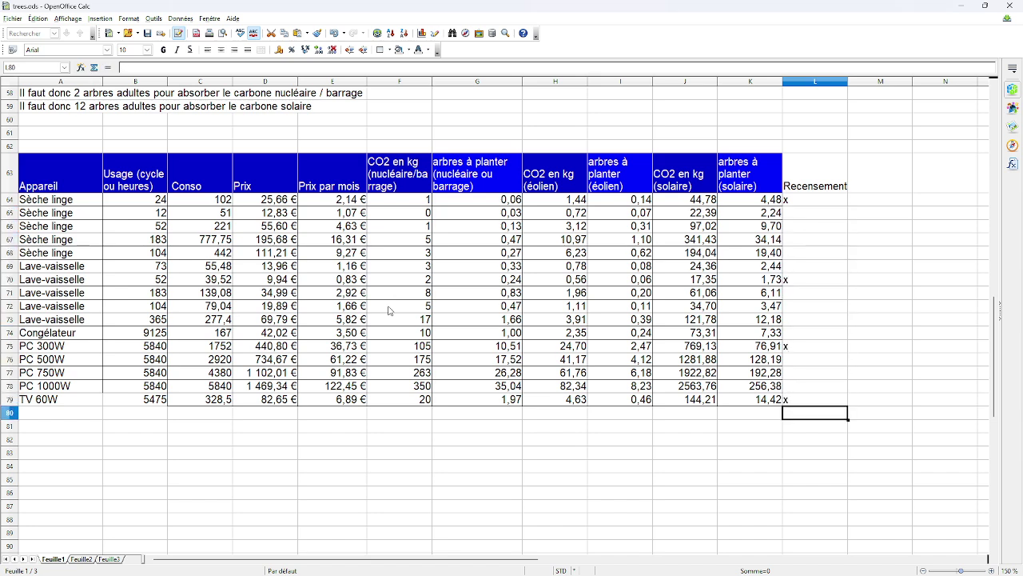
Mark L84, five rows below the TV 60W row, with x.
key(Down)
key(Down)
key(Down)
key(Down)
text(x)
Replace the Recensement marks in L64 (Sèche linge) and L70 (Lave-vaisselle) with 1.
key(Up)
key(Up)
key(Up)
key(Up)
key(Up)
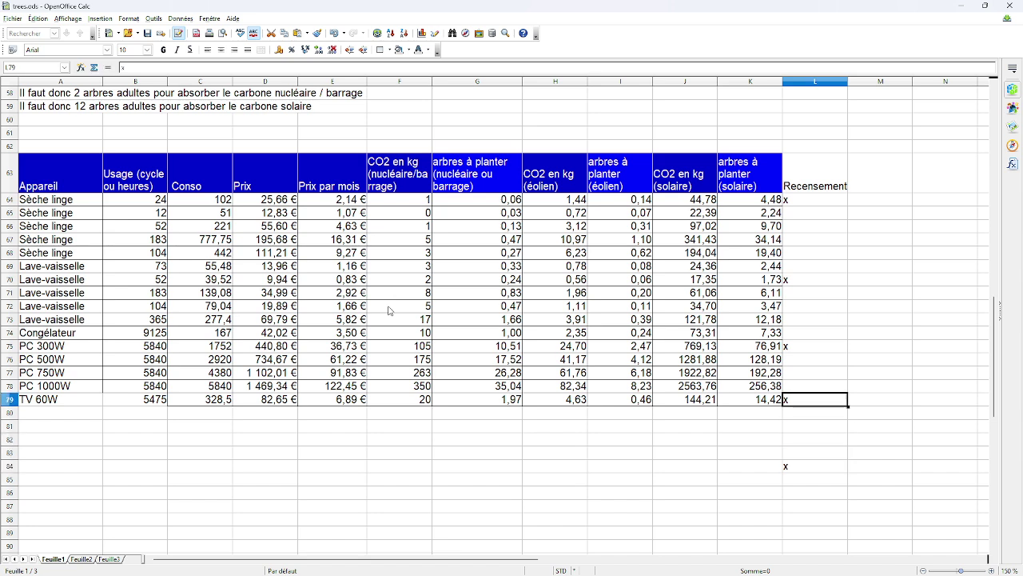
key(Up)
key(Up)
key(Up)
key(Up)
key(Up)
key(Up)
key(Up)
key(Up)
key(Up)
key(Up)
key(Up)
key(Up)
key(Up)
key(Up)
key(Up)
key(Up)
key(Up)
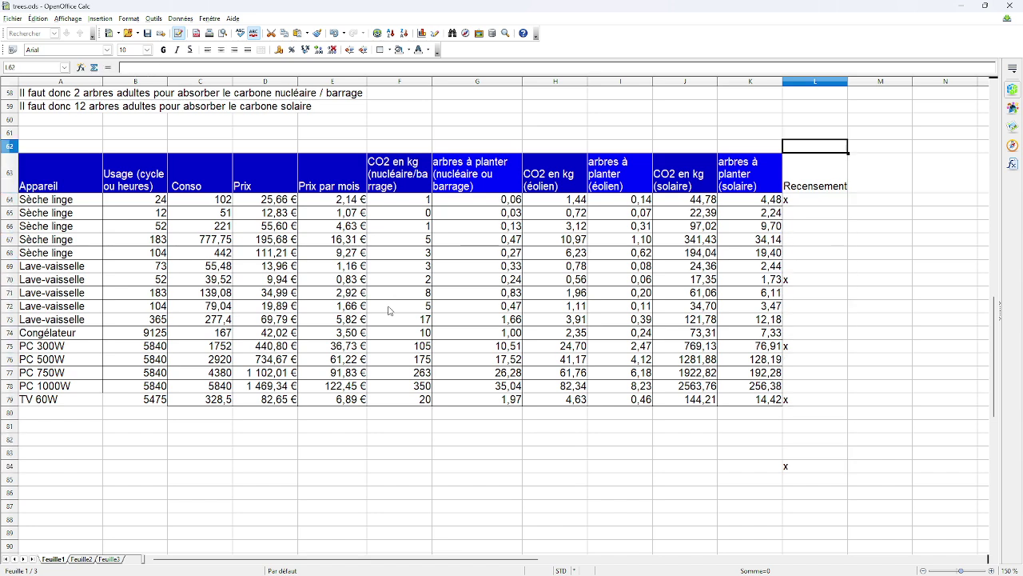
key(Down)
key(Down)
text(1)
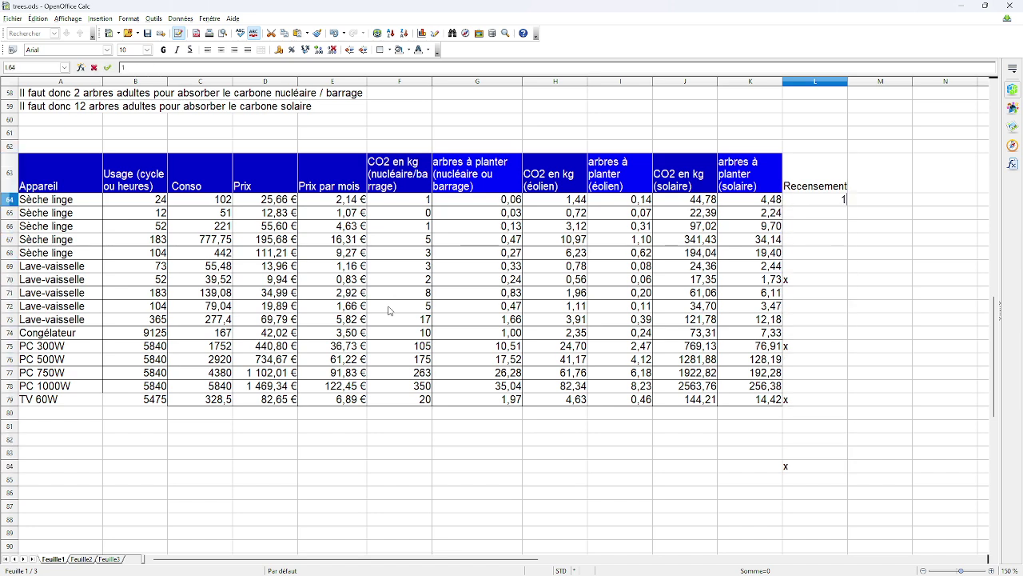
key(Down)
key(Down)
key(Down)
key(Down)
key(Down)
key(Down)
text(1)
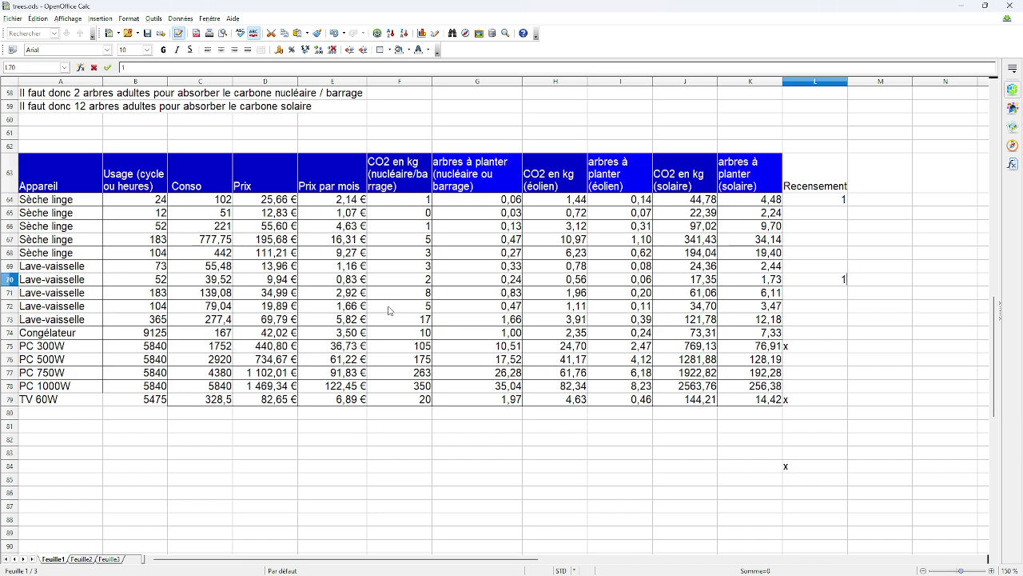
Replace the Recensement marks in L75 (PC 300W) and L79 (TV 60W) with 1.
key(Down)
key(Down)
key(Down)
key(Down)
key(Down)
text(1)
key(Down)
key(Down)
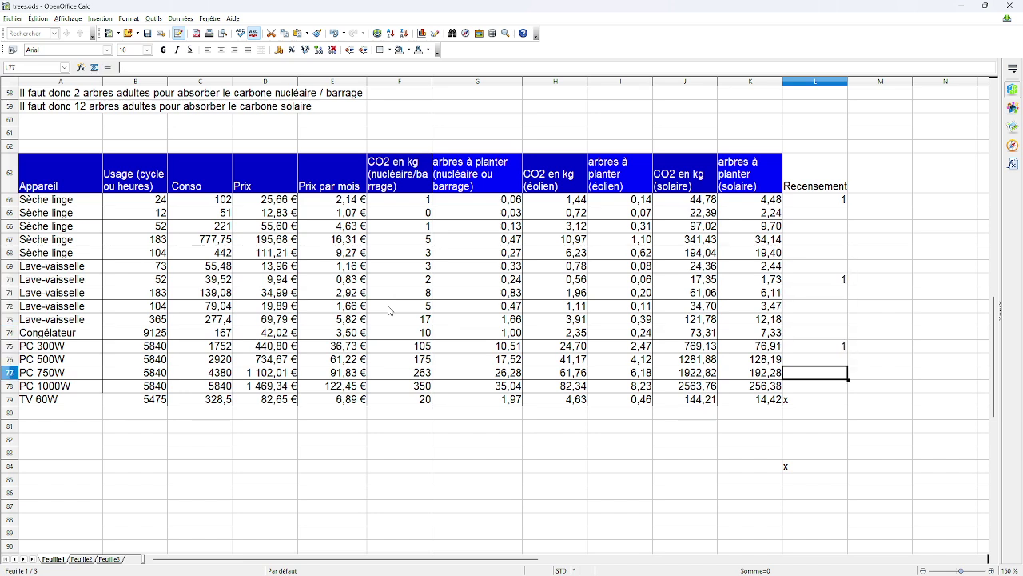
key(Down)
key(Down)
text(1)
Replace the x in L84 below the table with 1.
key(Down)
key(Down)
key(Down)
key(Down)
key(Down)
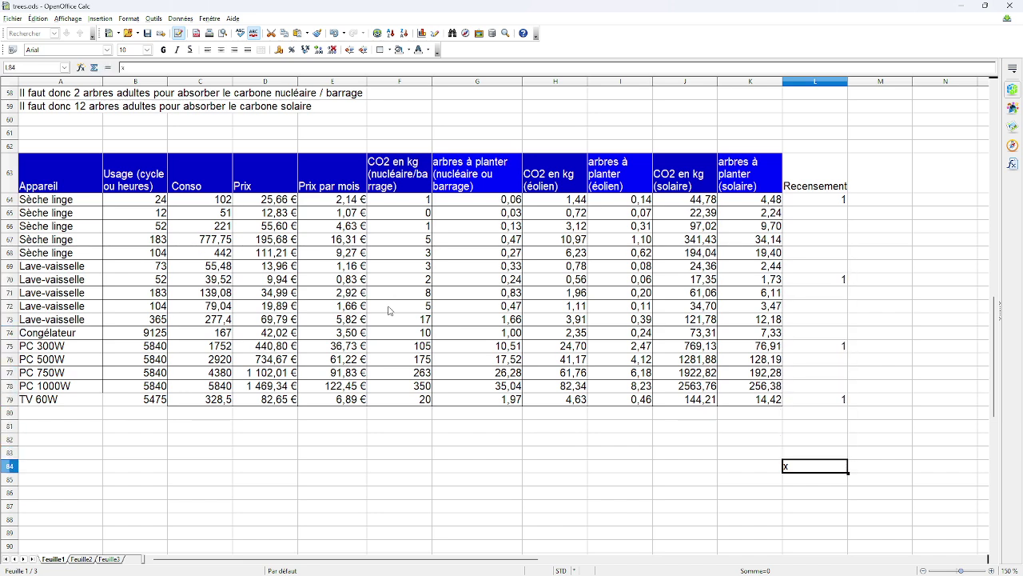
text(1)
key(Down)
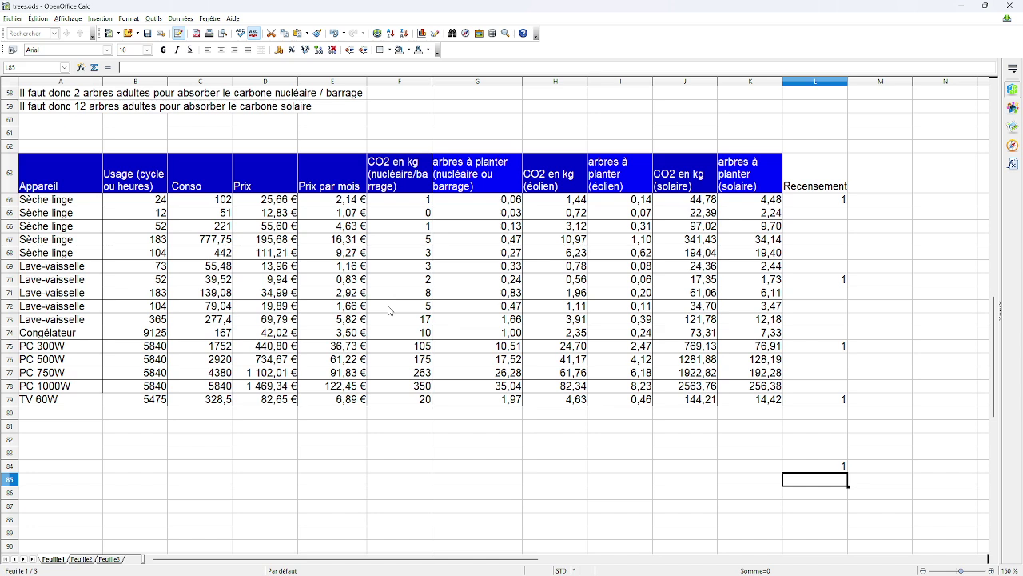
key(Up)
key(Up)
key(Up)
key(Up)
key(Up)
key(Up)
key(Up)
key(Up)
key(Up)
key(Up)
key(Up)
key(Up)
key(Up)
key(Up)
key(Up)
key(Up)
key(Up)
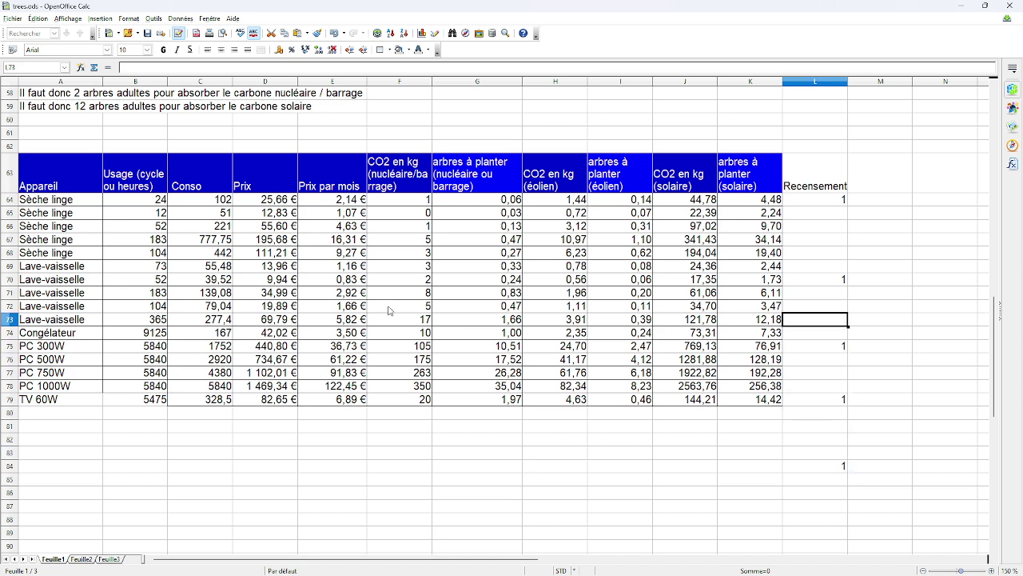
key(Up)
key(Up)
key(Up)
key(Up)
key(Up)
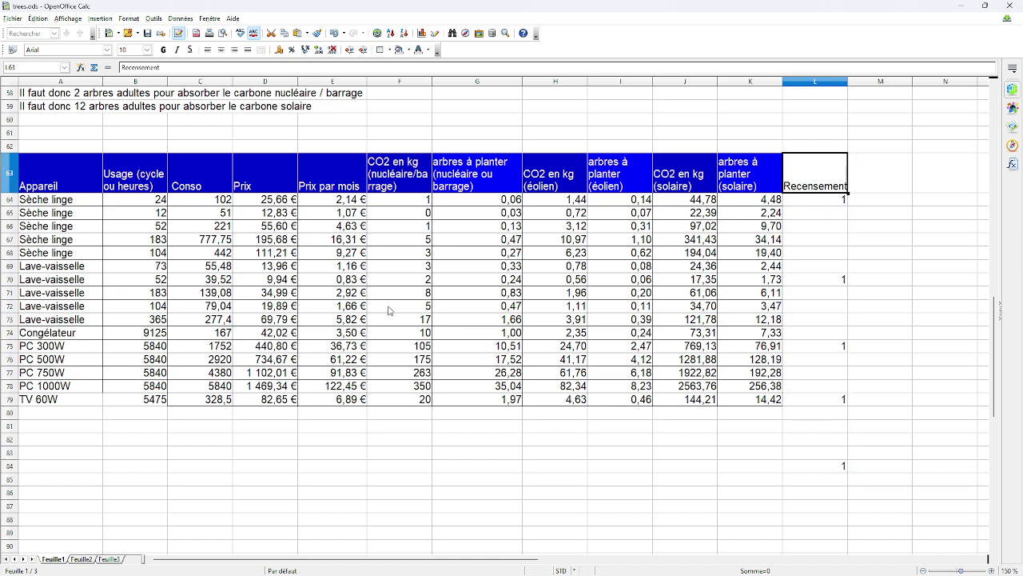
key(Down)
key(Up)
key(Right)
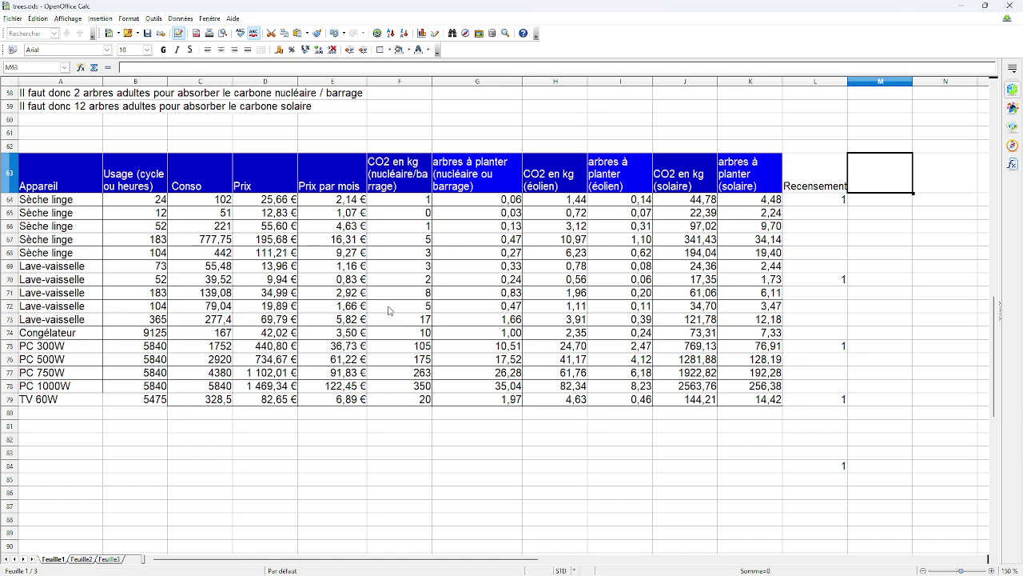
text(arb)
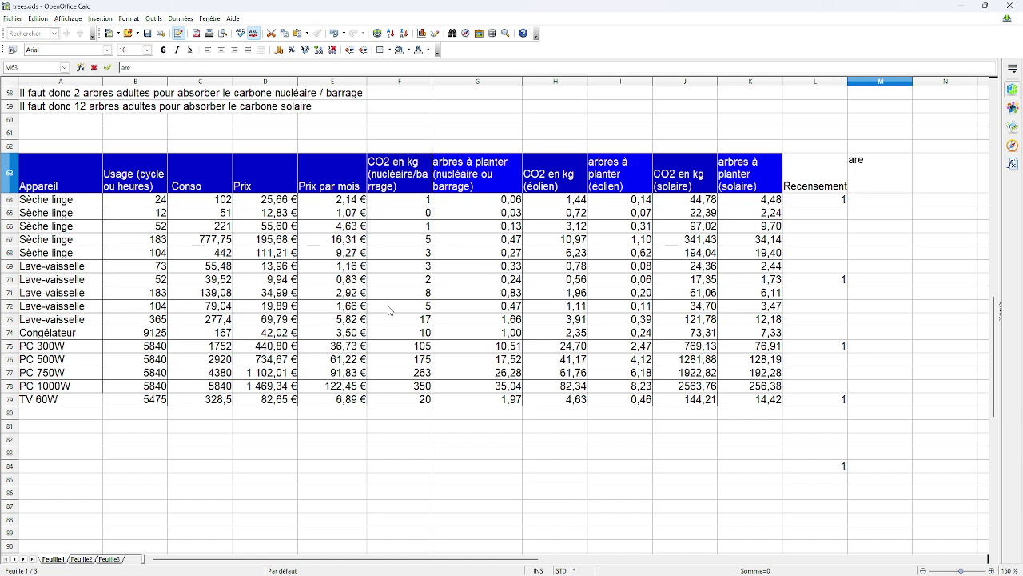
text(re)
key(BackSpace)
key(BackSpace)
key(BackSpace)
key(BackSpace)
click(809, 247)
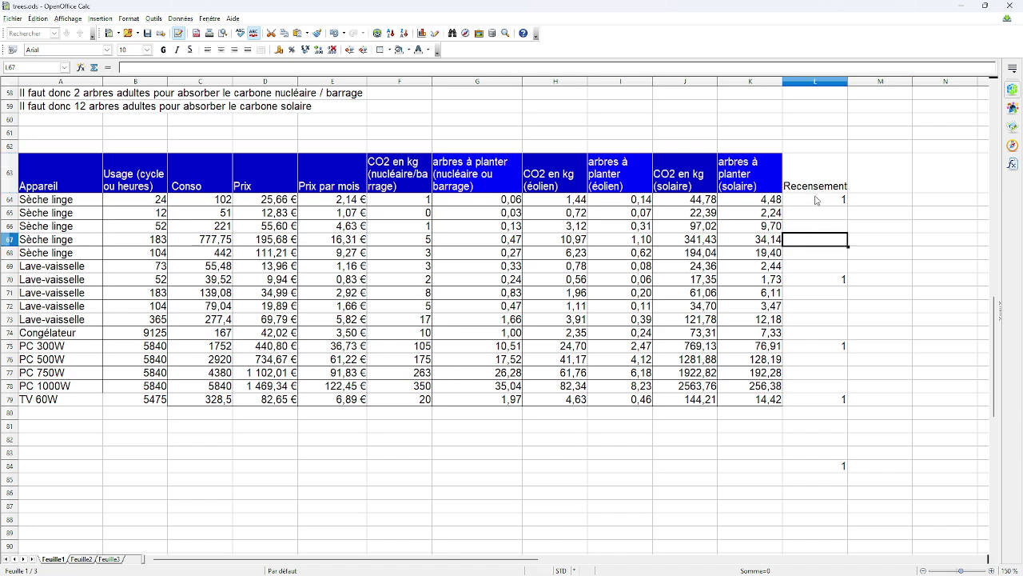
click(815, 198)
click(816, 214)
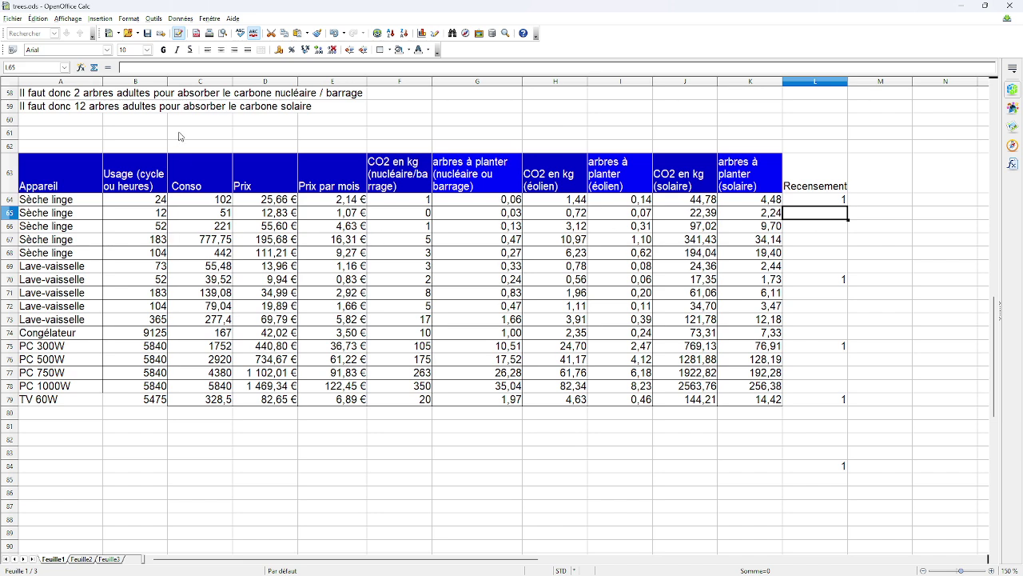
drag(249, 150, 341, 400)
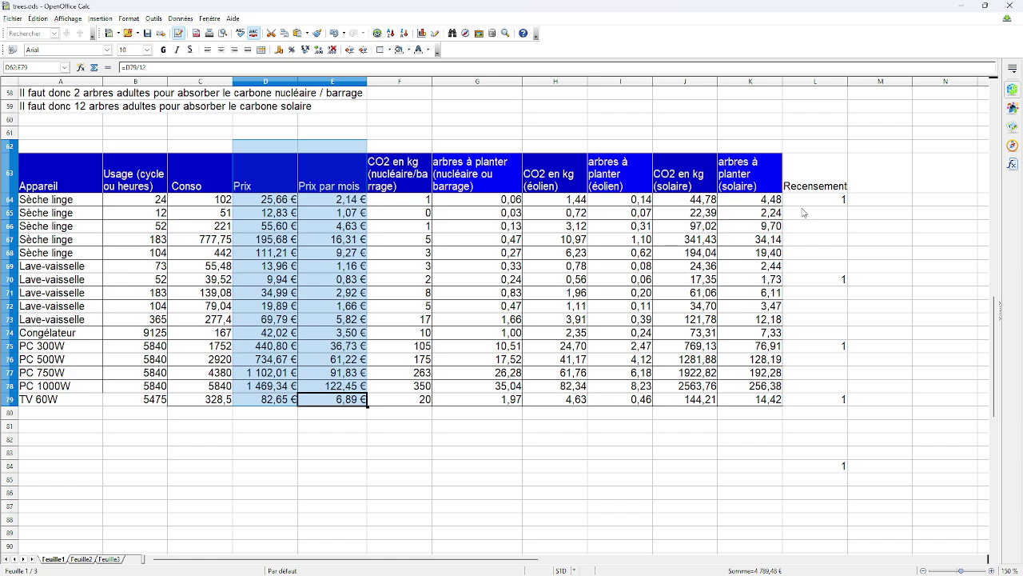
Enter the column header "fournisseur d'électricité et gaz" in M63, next to the Recensement header.
click(887, 184)
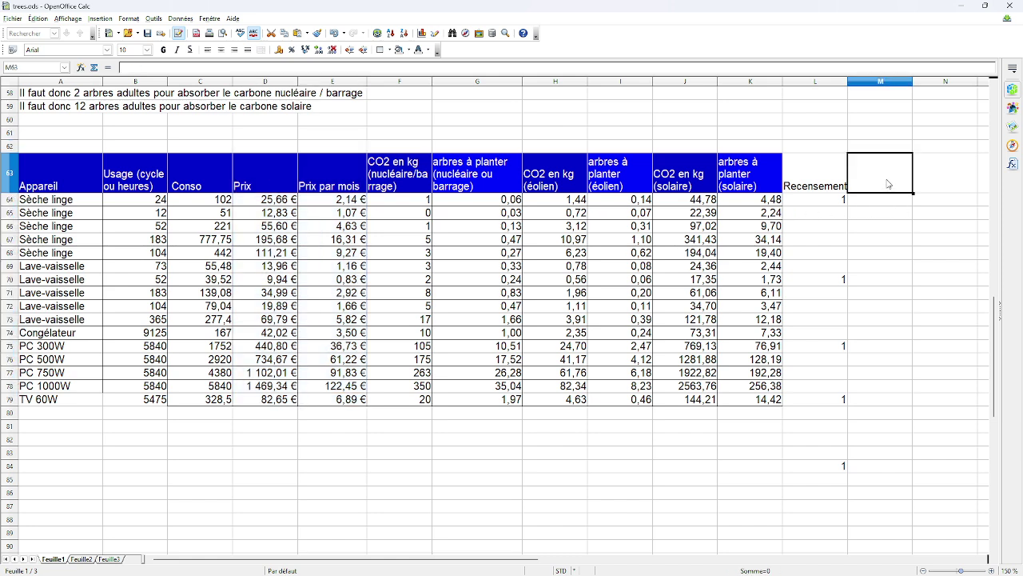
text(fournisseur )
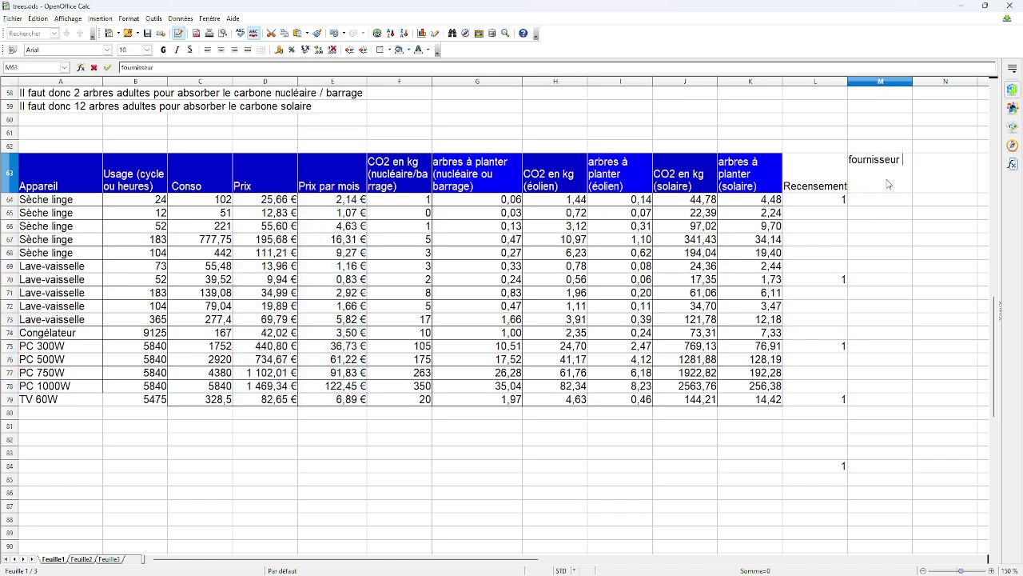
text(d'électricité et gaz)
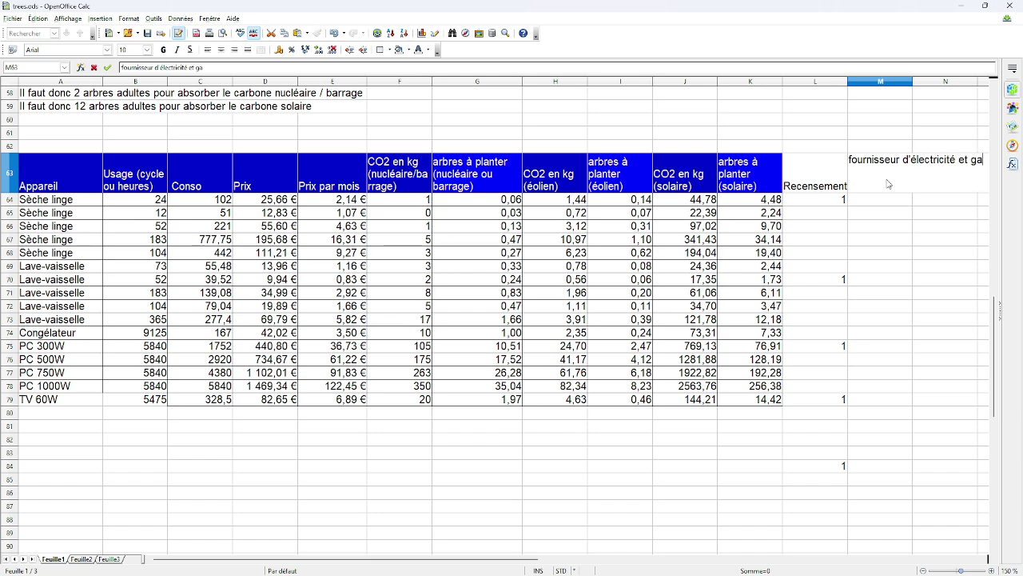
key(Return)
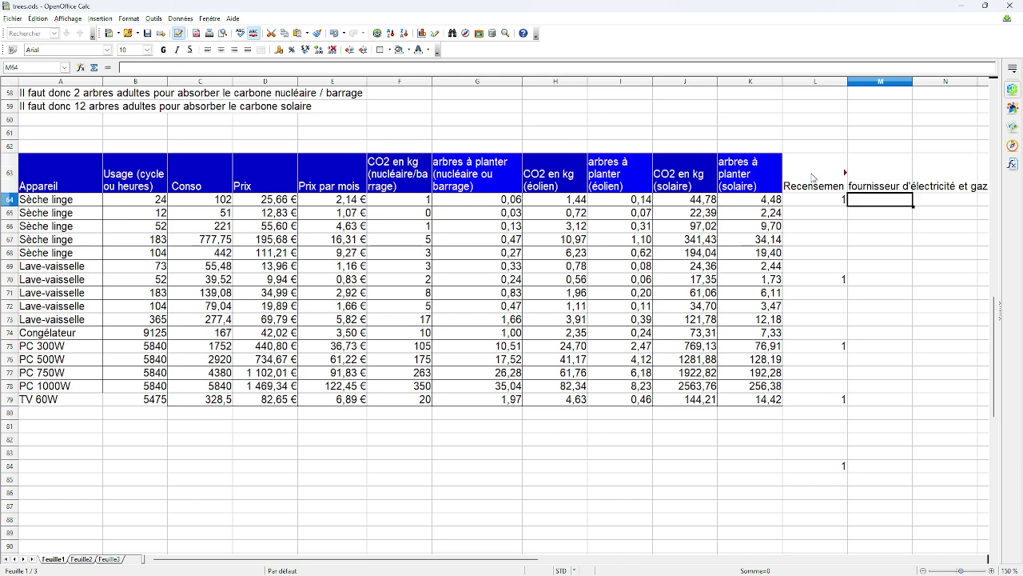
drag(812, 177, 876, 179)
right_click(873, 180)
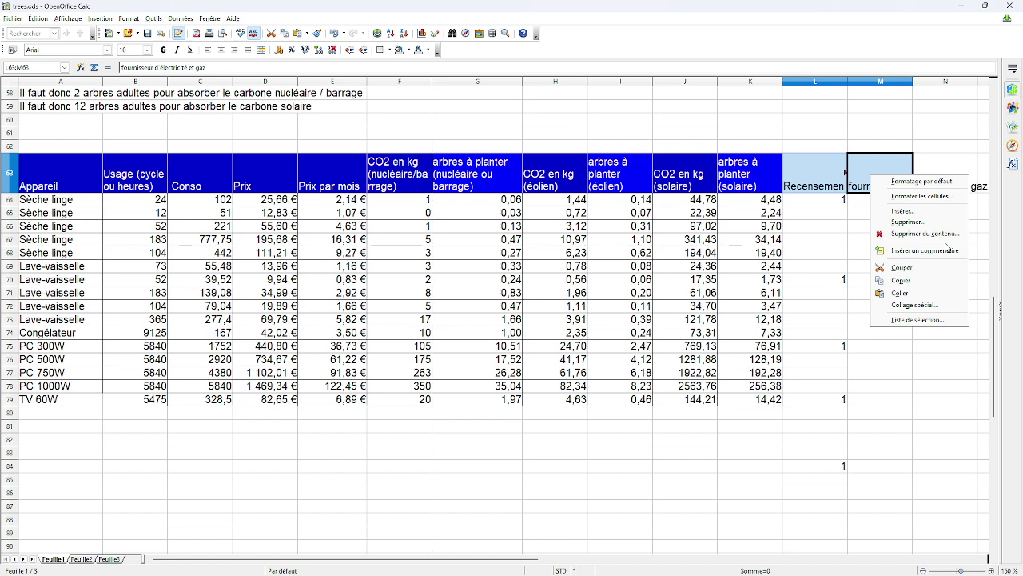
Switch to the browser, review the Selectra table of CO2 emissions by energy source in France, and accept the cookies.
key(alt+Tab)
key(alt+Tab)
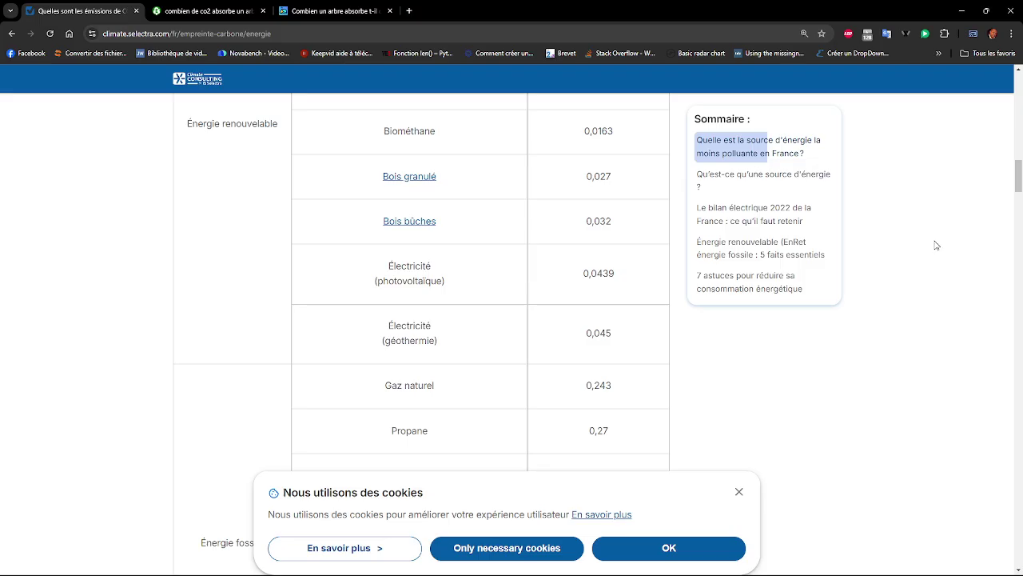
scroll(516, 199, up, 6)
scroll(515, 200, up, 10)
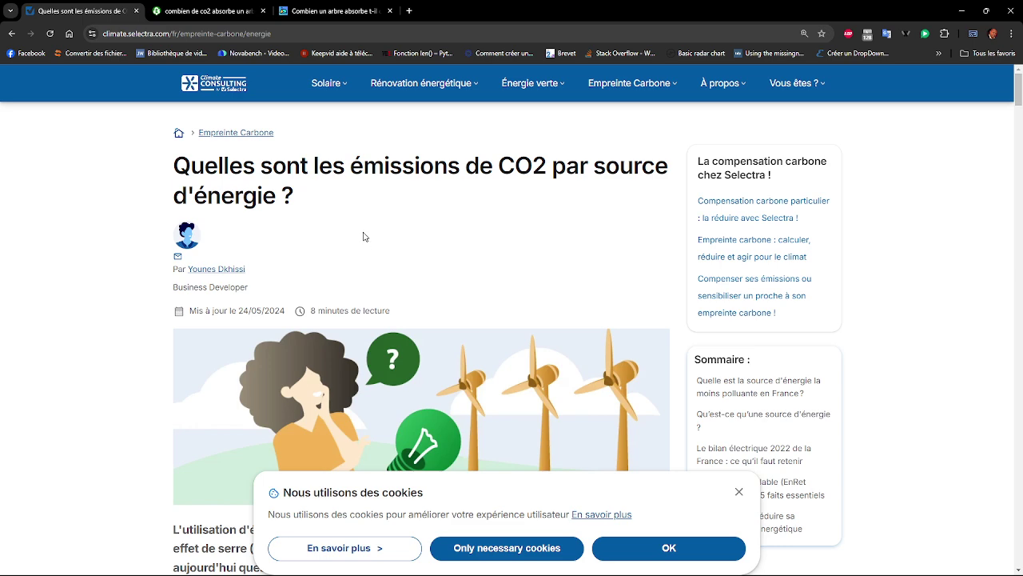
scroll(414, 185, down, 15)
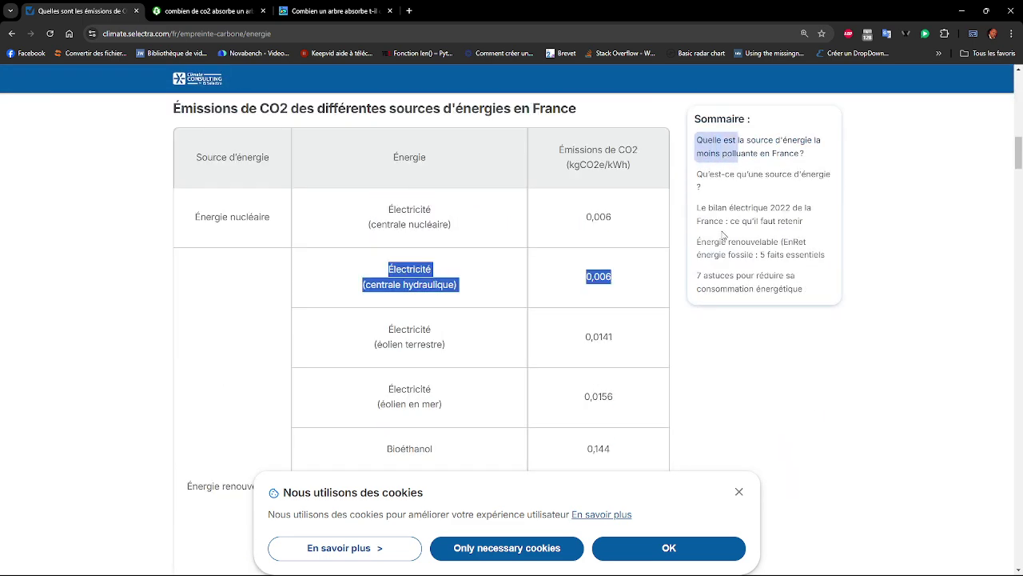
scroll(731, 236, down, 3)
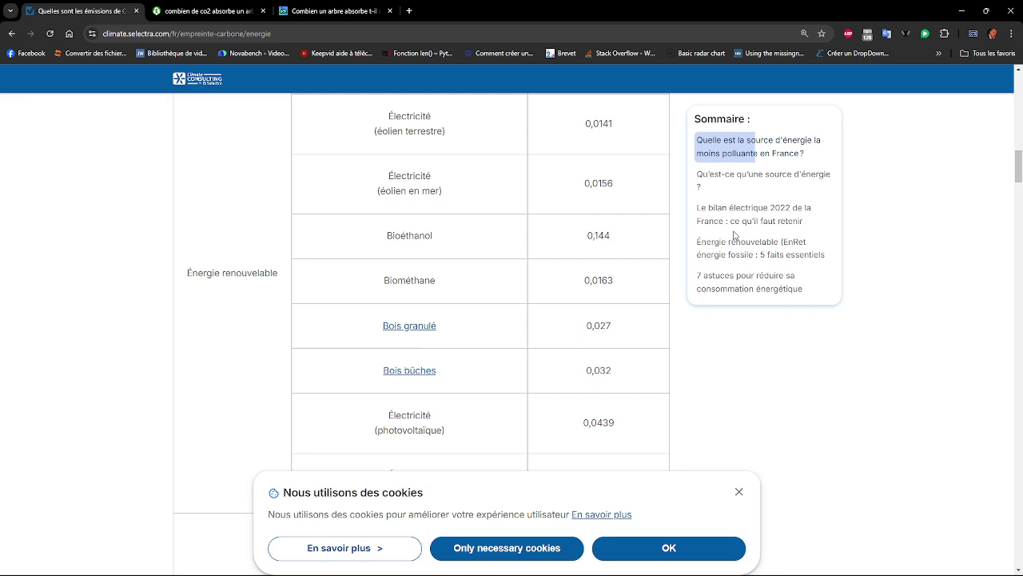
scroll(734, 235, down, 7)
scroll(734, 235, up, 3)
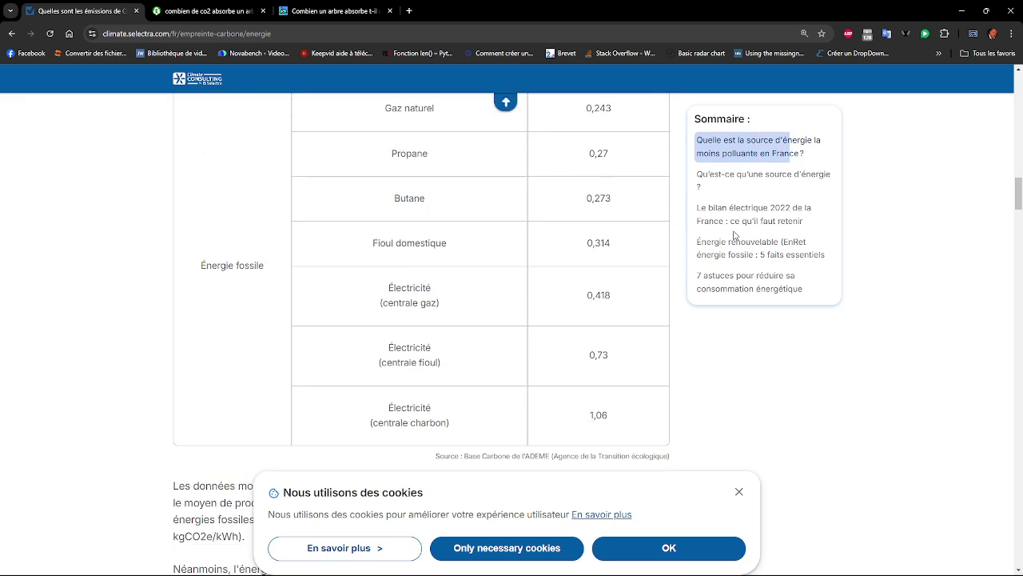
scroll(734, 234, up, 12)
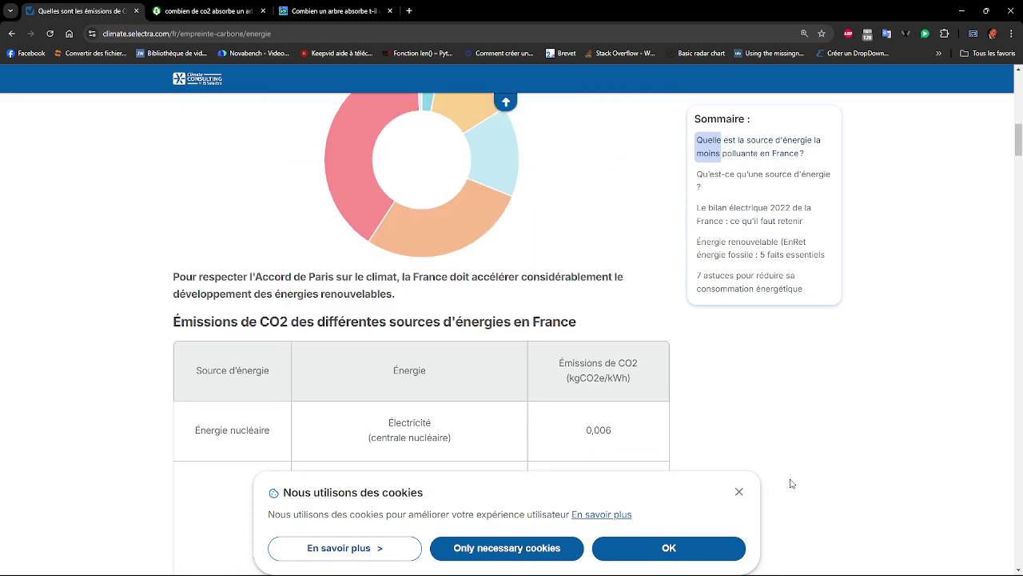
click(686, 547)
Examine the passage on the Carbo page about how much CO2 a newly planted tree stores per year, and return to the spreadsheet.
key(alt+Tab)
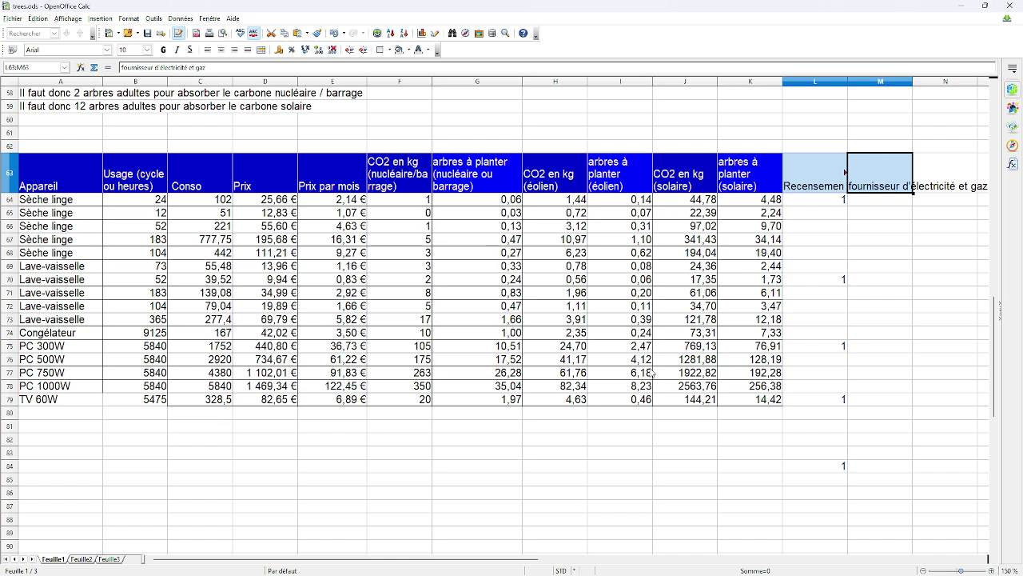
key(alt+Tab)
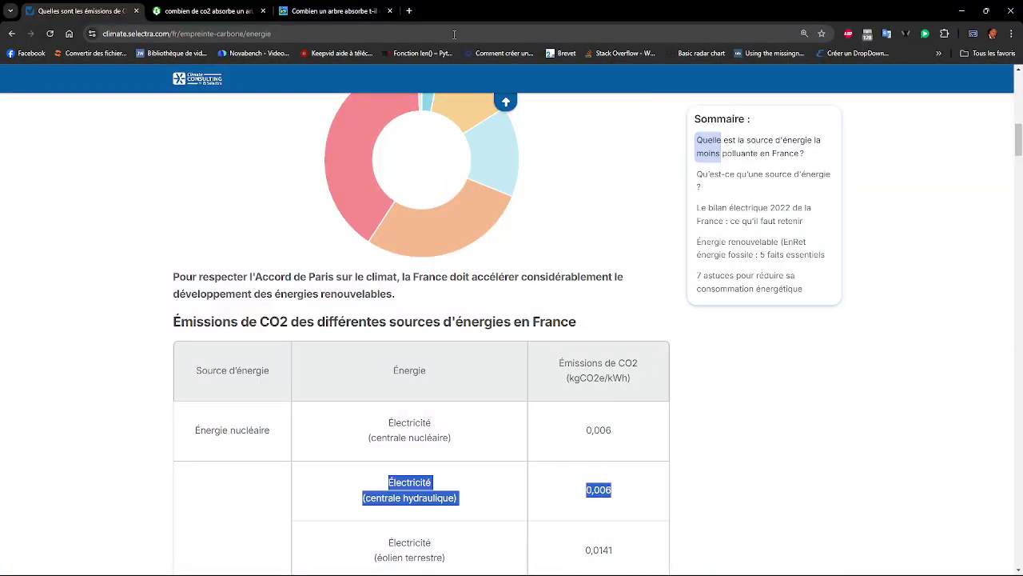
click(350, 10)
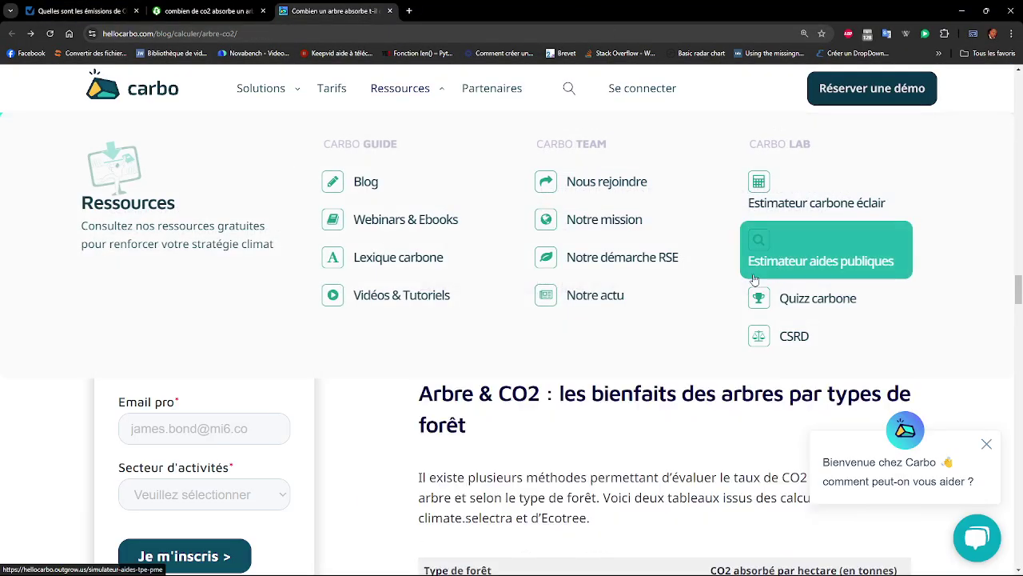
scroll(535, 409, up, 6)
scroll(535, 408, up, 5)
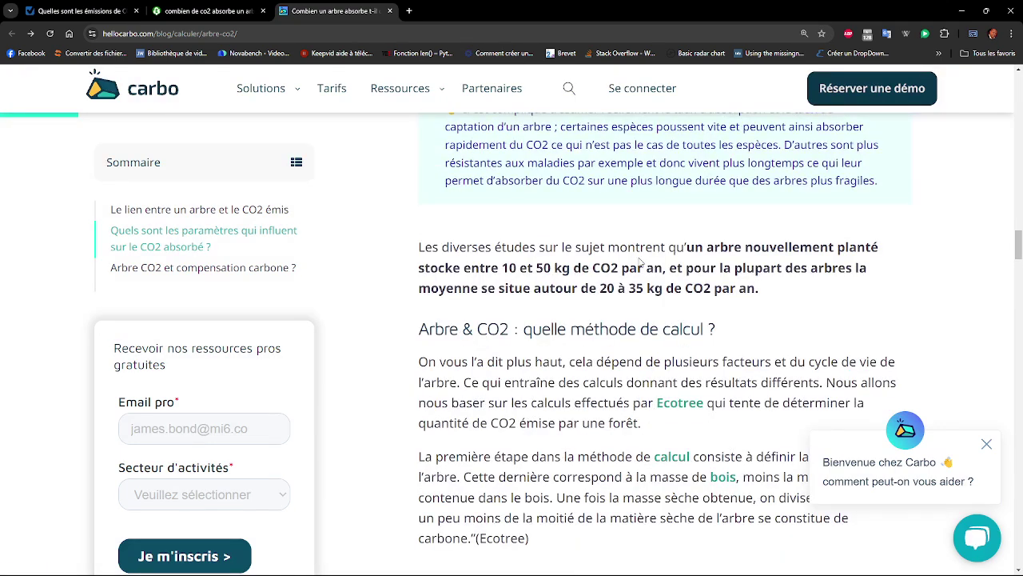
drag(685, 248, 663, 269)
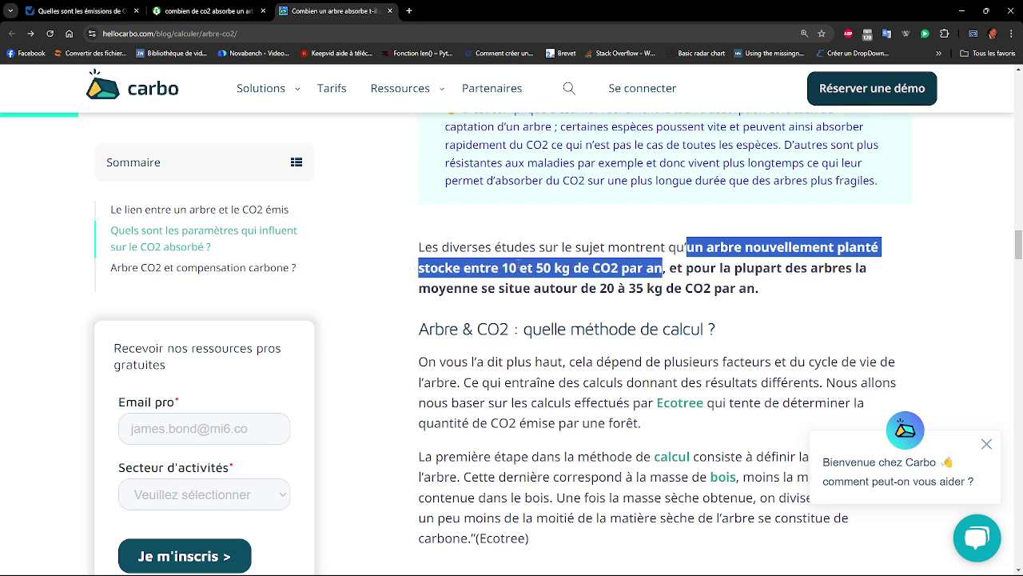
click(525, 269)
key(alt+Tab)
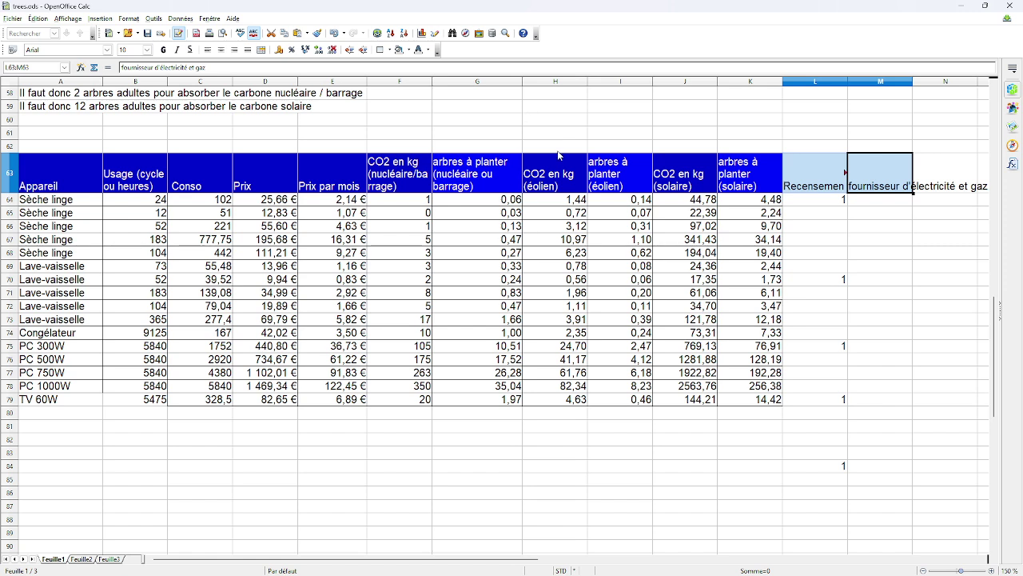
Try inserting cells at H62:K79 with the existing cells shifted down, and undo the insertion.
drag(559, 148, 768, 404)
right_click(703, 200)
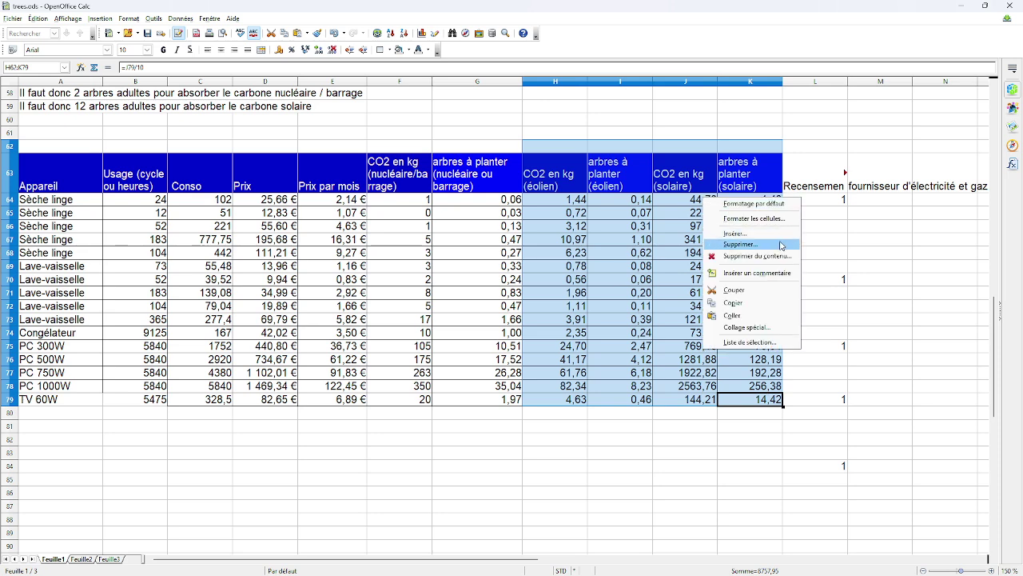
click(784, 238)
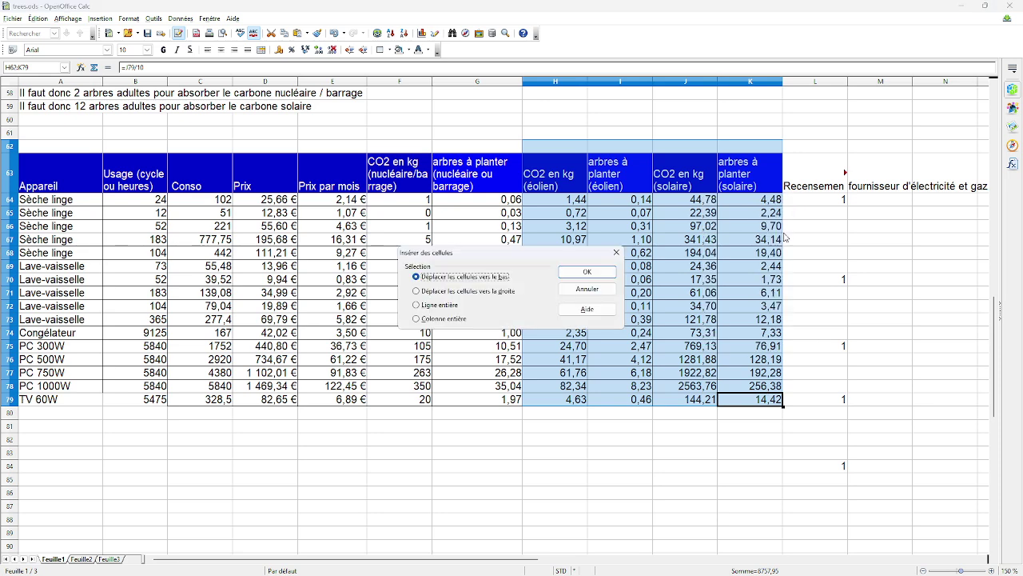
click(598, 273)
key(ctrl+z)
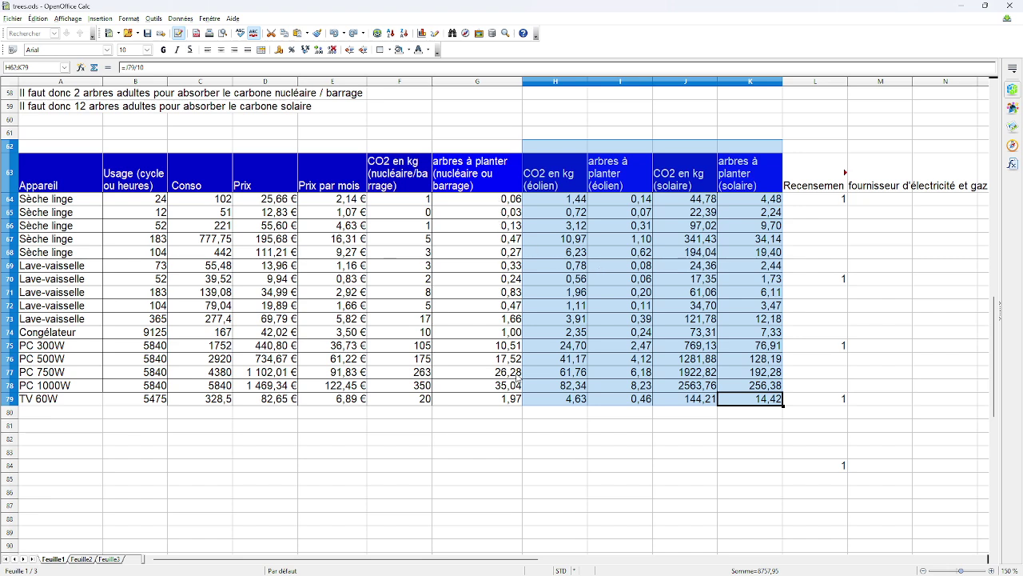
Try shrinking the Recensement and fournisseur d'électricité et gaz headers in L63:M63 to fit their cell size.
click(819, 295)
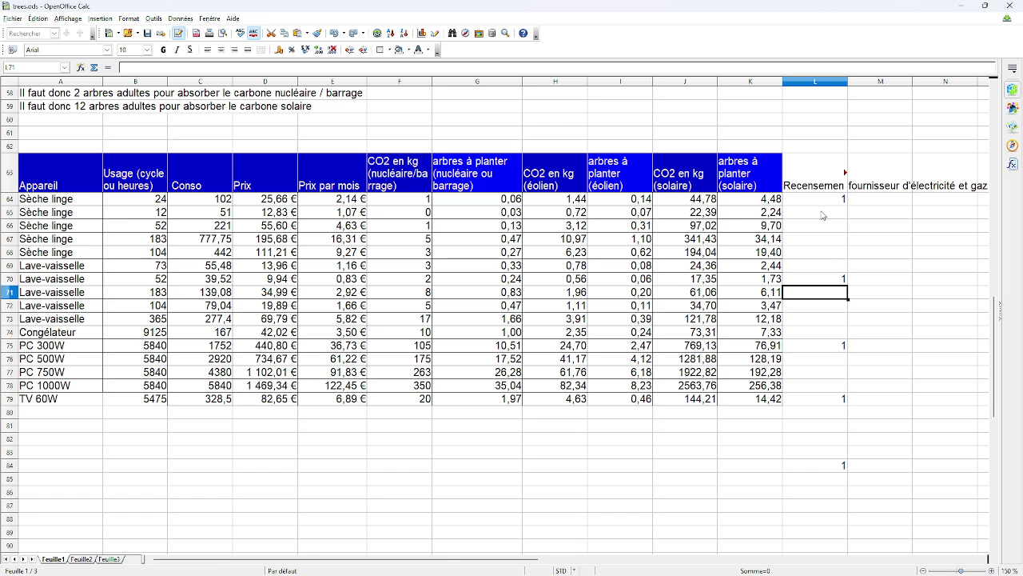
drag(820, 167, 882, 171)
right_click(874, 178)
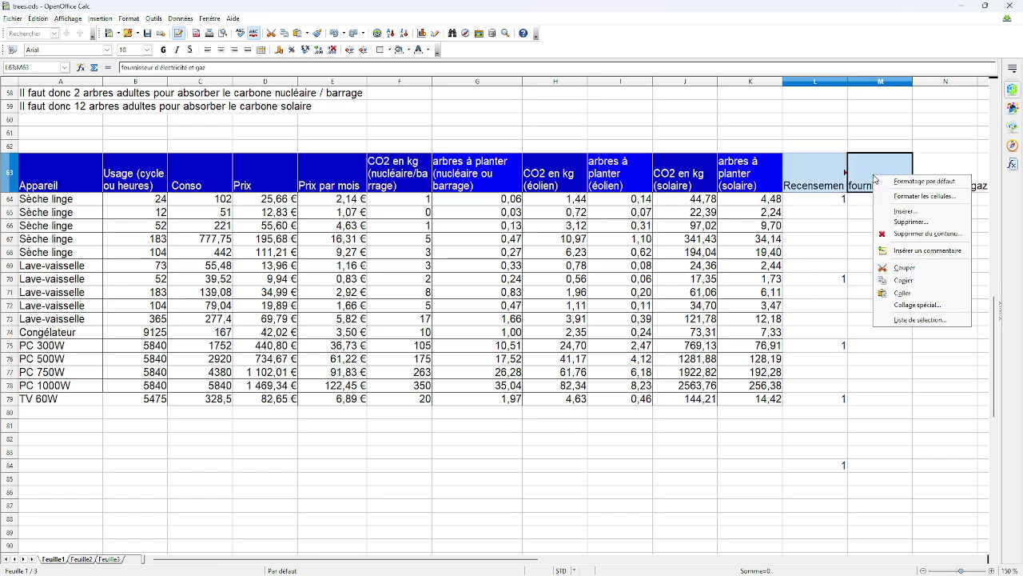
click(934, 196)
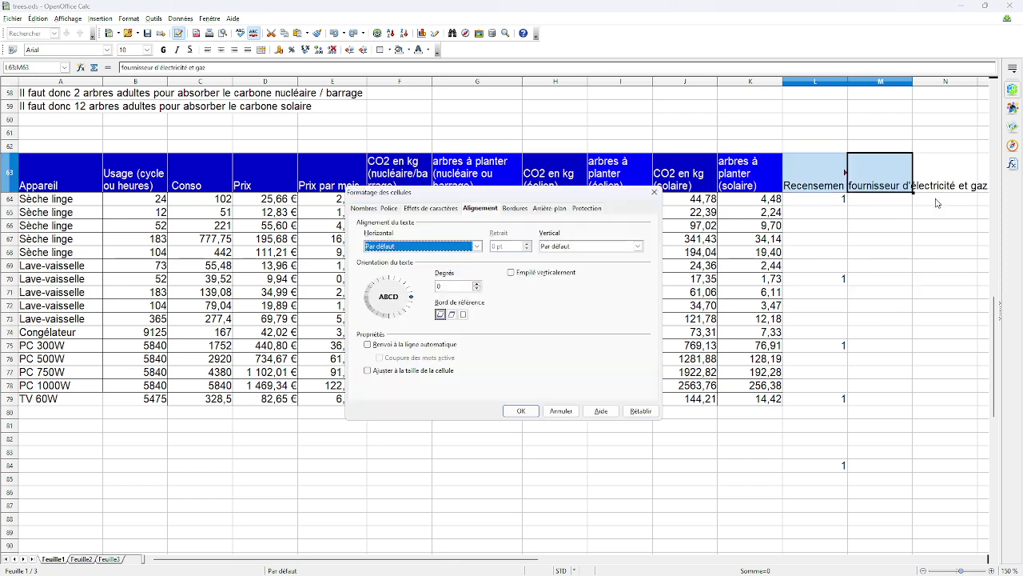
click(373, 372)
click(520, 410)
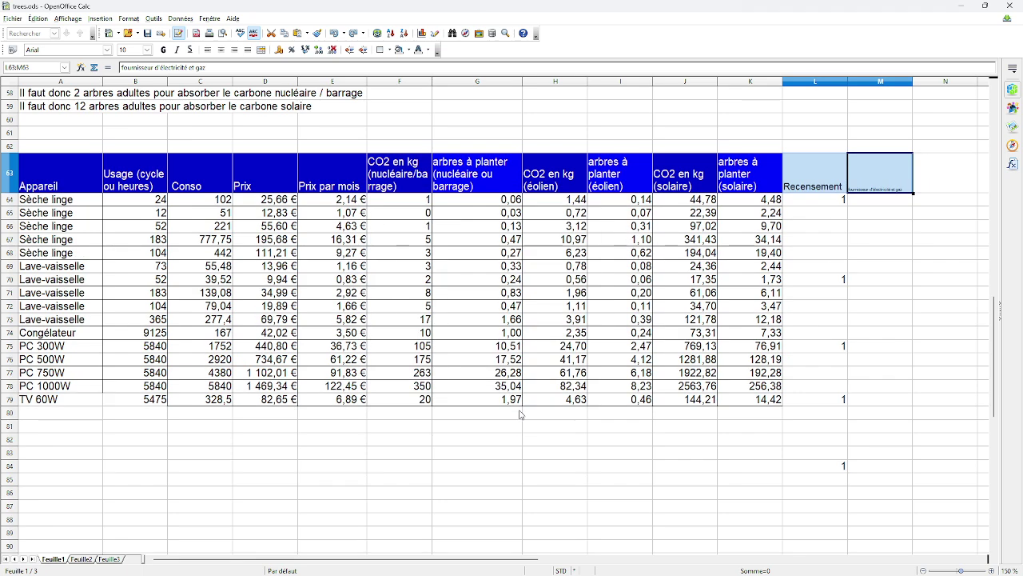
Apply automatic line wrapping to the headers in L63:M63, Recensement and fournisseur d'électricité et gaz.
right_click(810, 177)
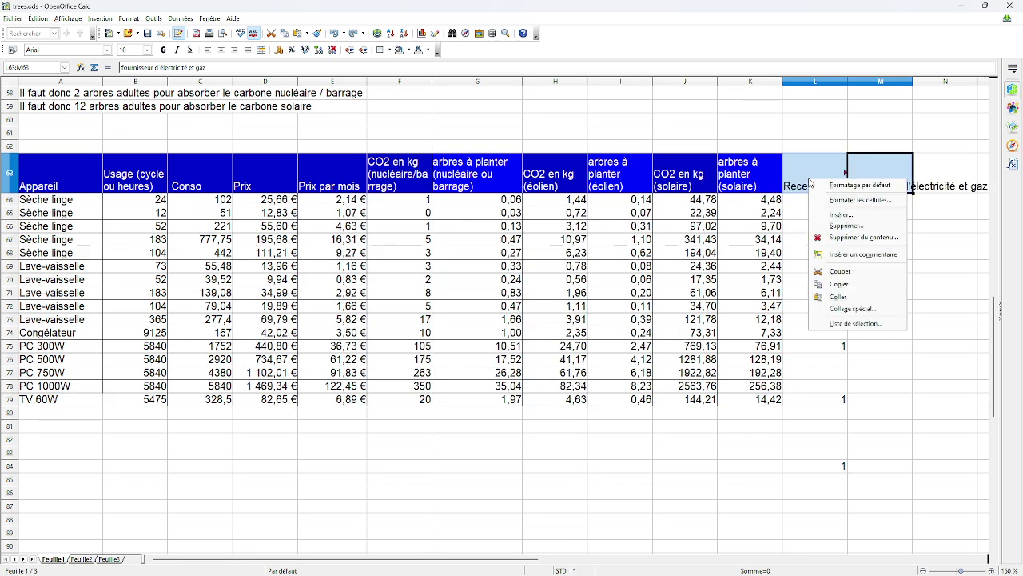
click(859, 200)
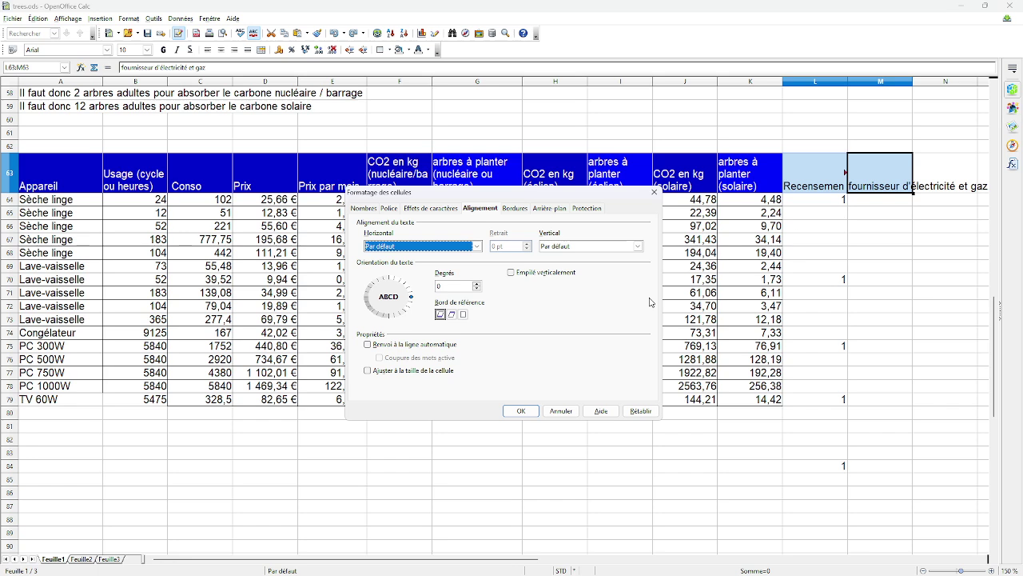
click(414, 346)
click(520, 410)
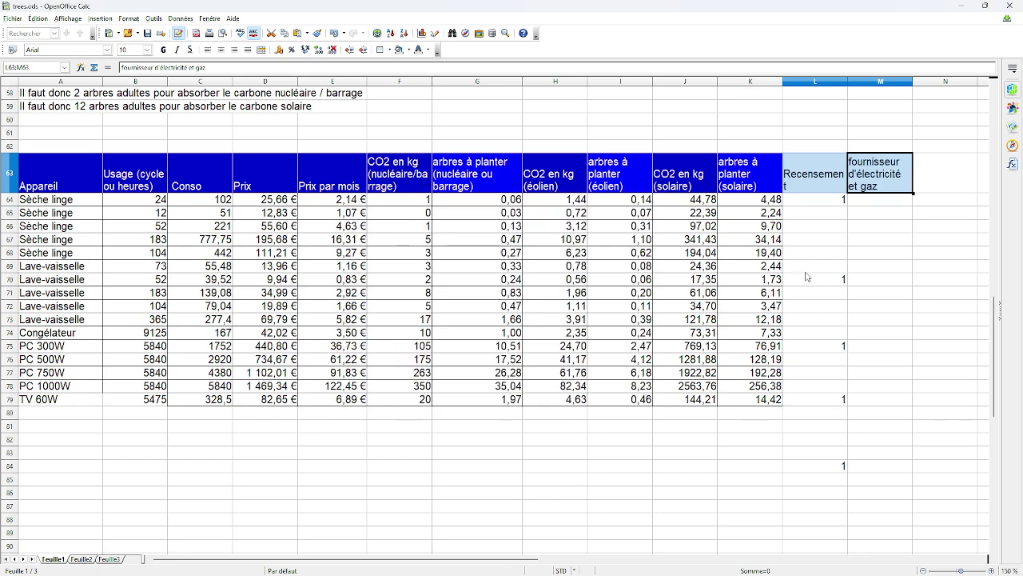
click(857, 213)
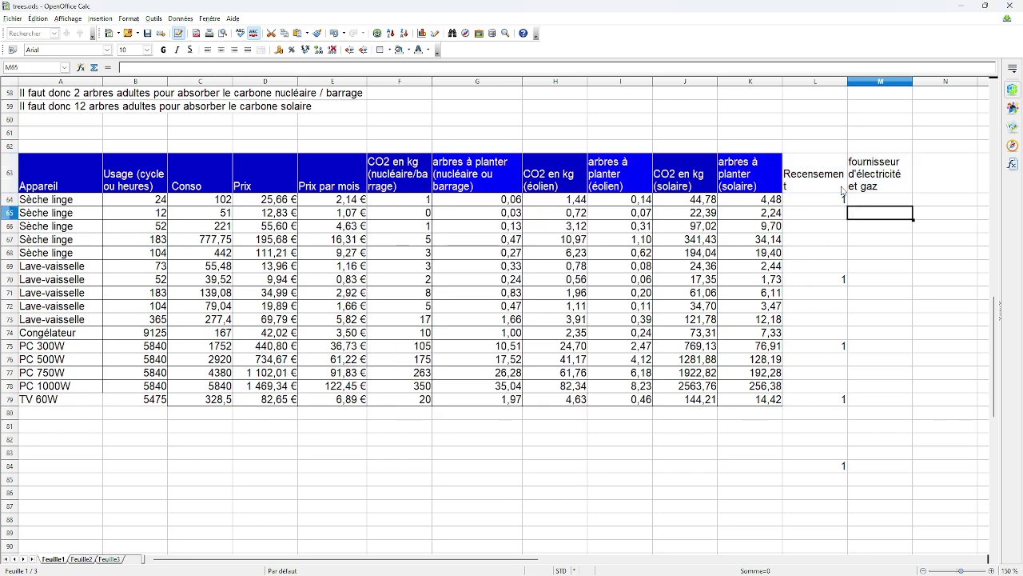
Fill the Recensement and fournisseur d'électricité et gaz header cells L63:M63 with dark blue, like the Appareil header.
drag(842, 190, 878, 177)
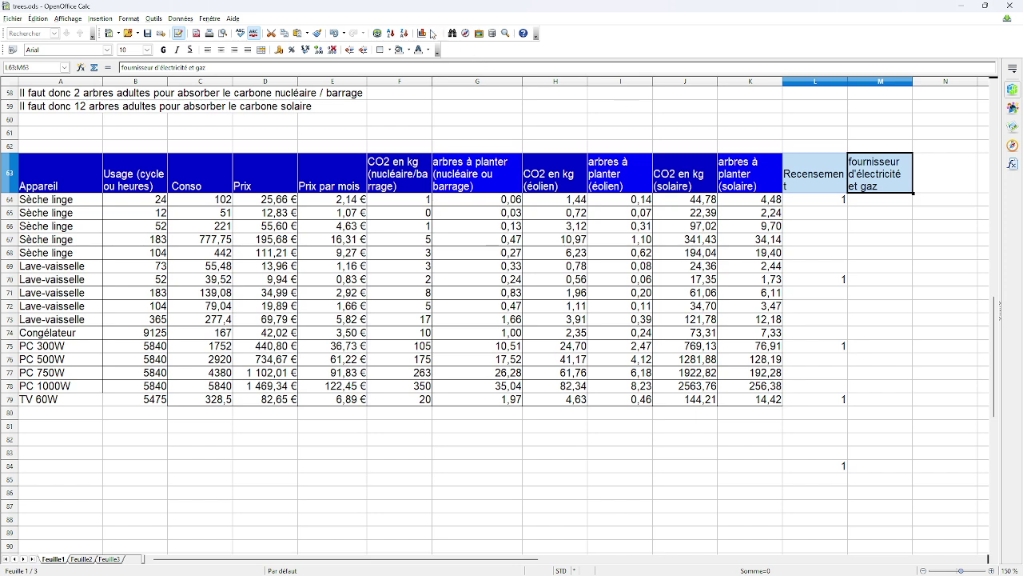
click(407, 49)
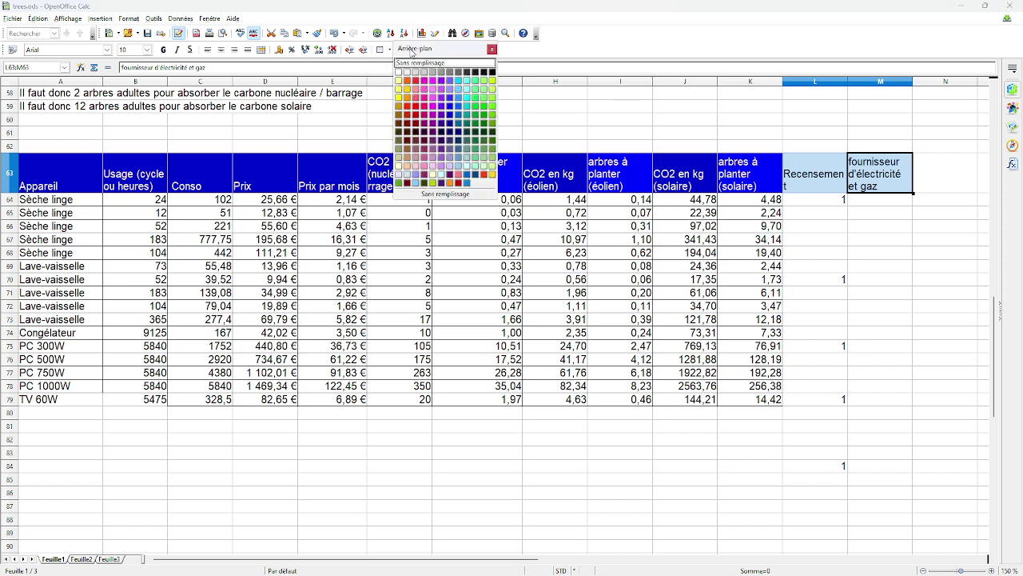
click(449, 115)
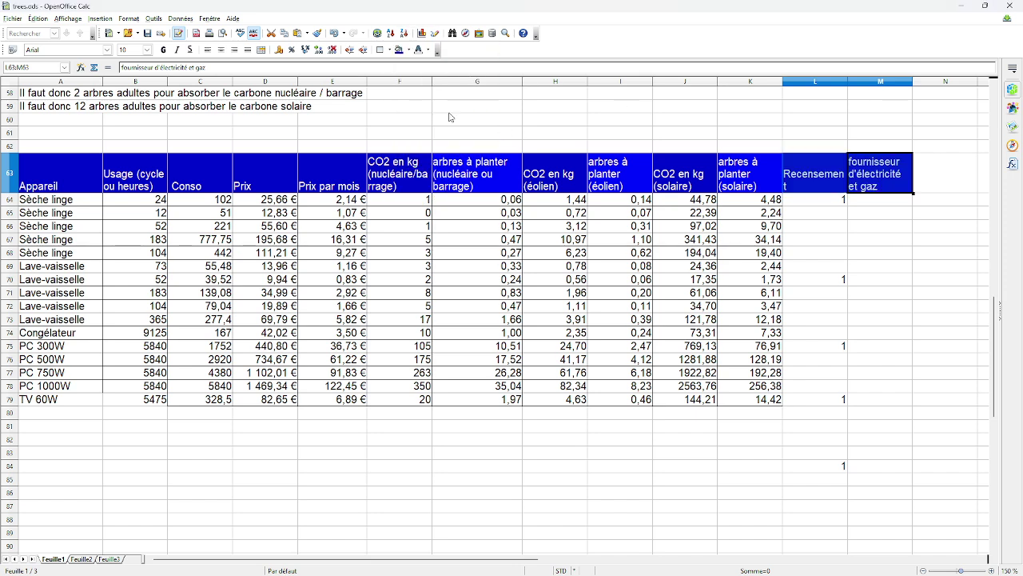
click(601, 198)
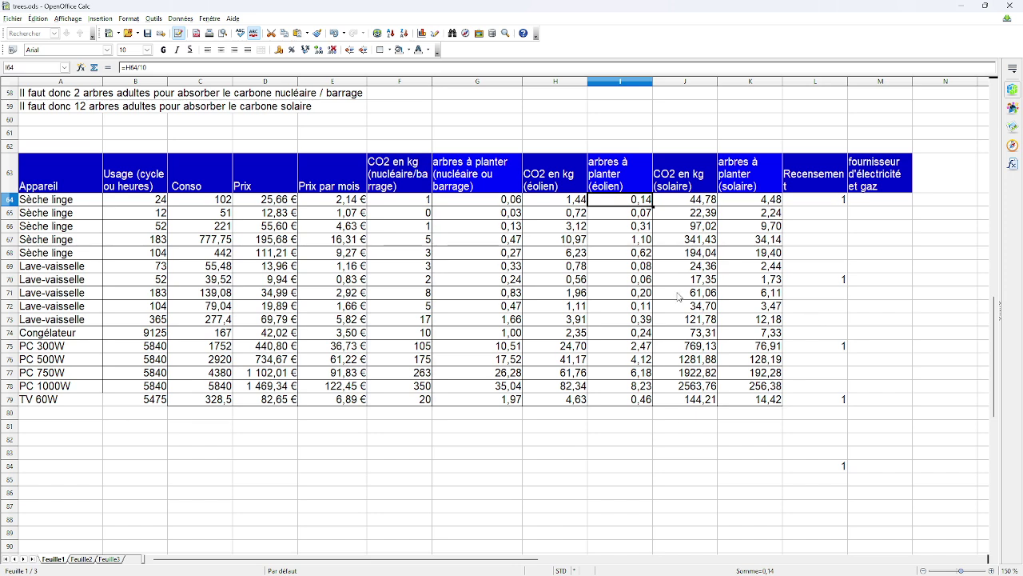
Delete the stray 1 from cell L84 below the Recensement column.
scroll(82, 271, up, 3)
scroll(83, 270, up, 2)
scroll(82, 270, down, 11)
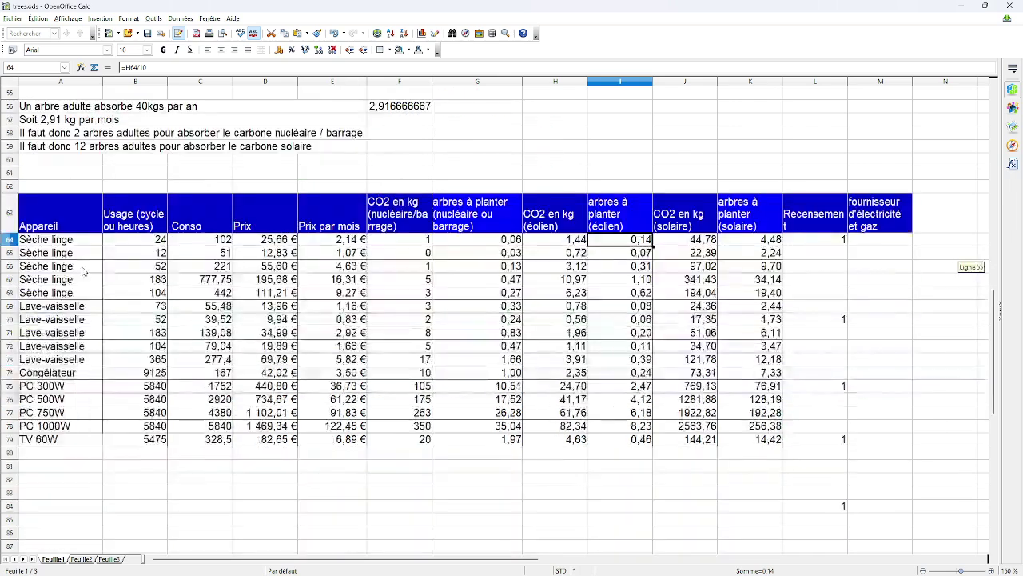
scroll(82, 270, up, 5)
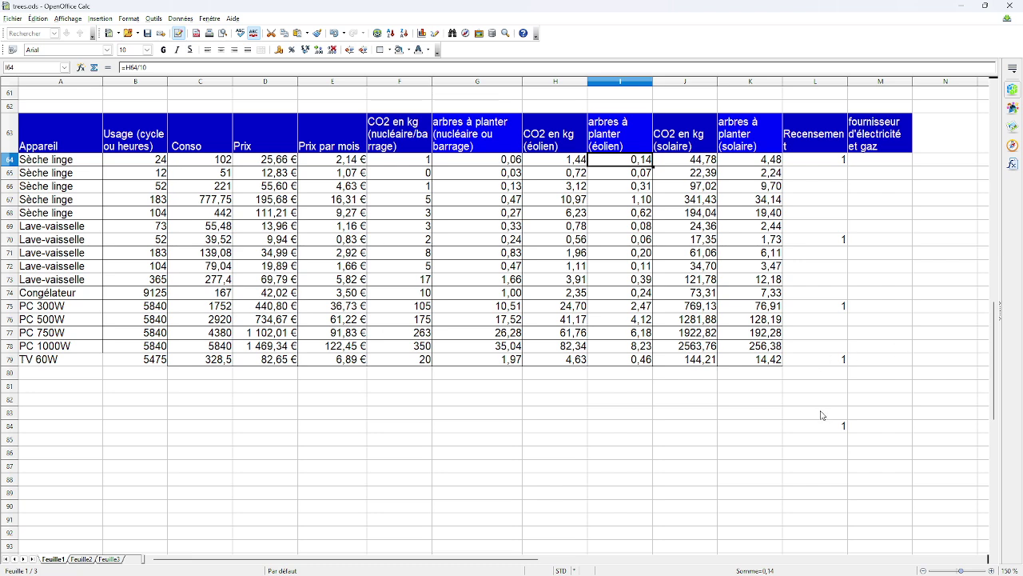
click(841, 430)
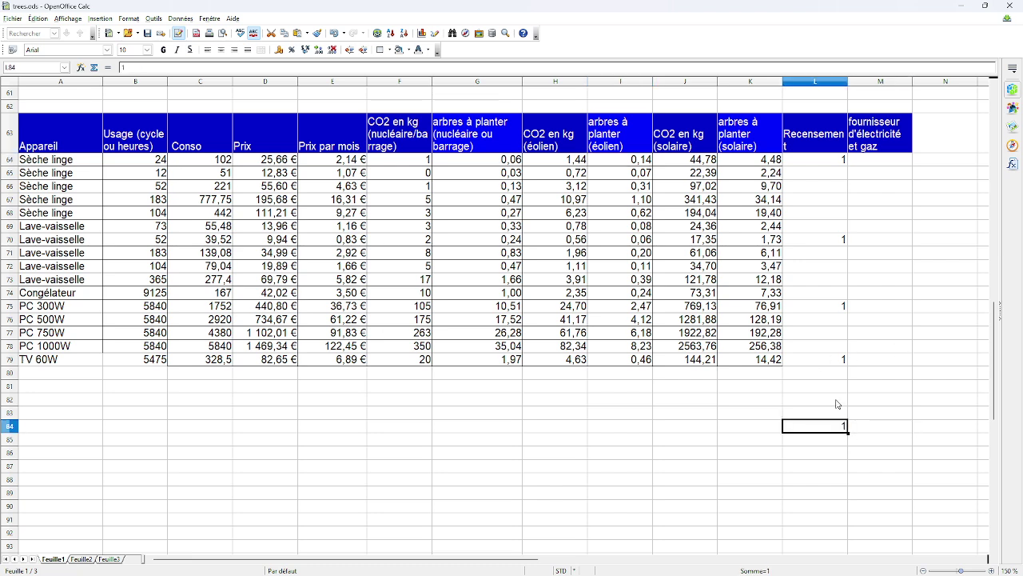
key(Delete)
key(Return)
Copy the TV 60W row A79:K79 into row 80 directly below it.
click(49, 350)
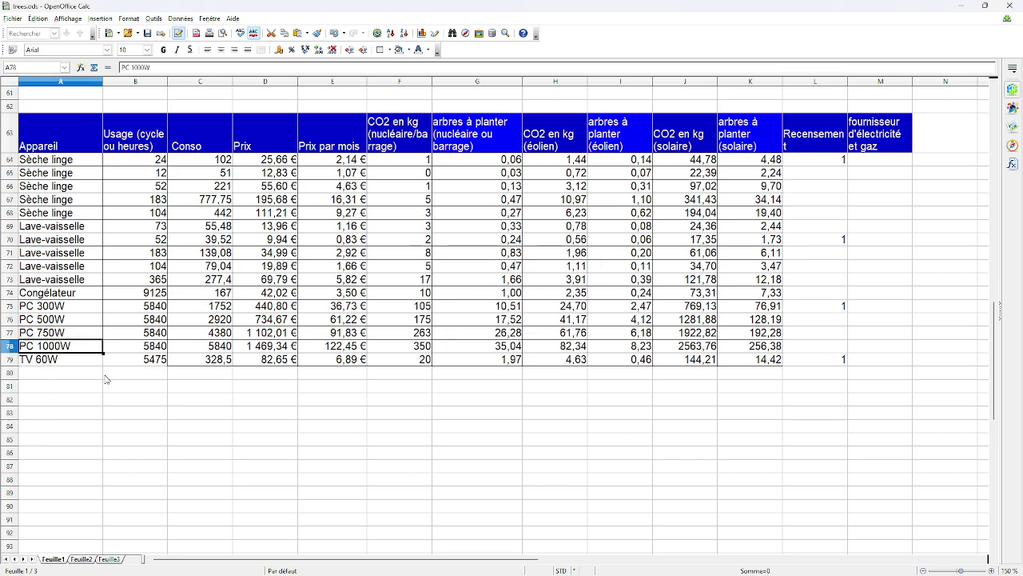
drag(757, 358, 29, 362)
key(ctrl+c)
click(32, 374)
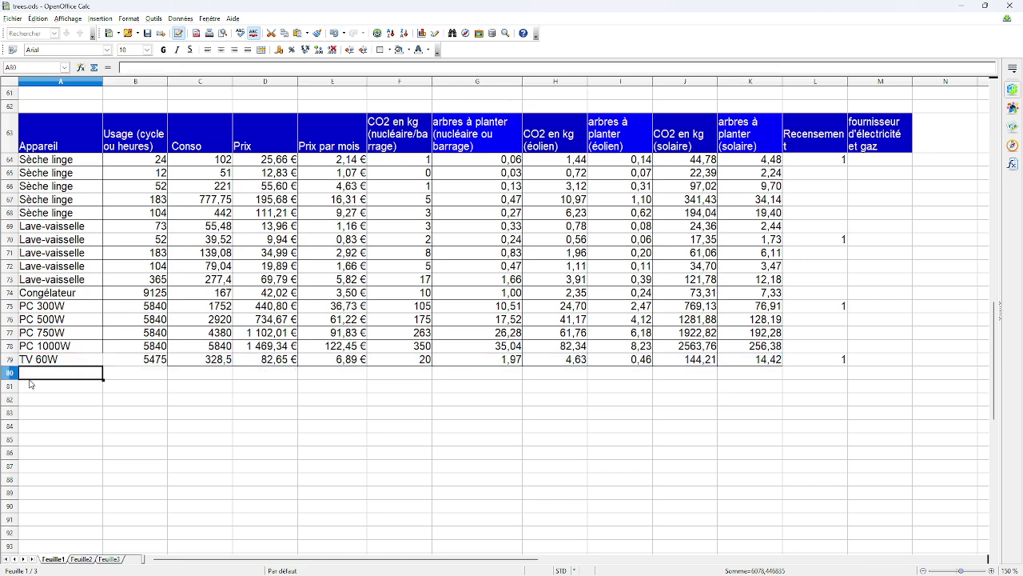
key(ctrl+v)
Rename the copied appliance in A80 as TV 250W.
click(69, 374)
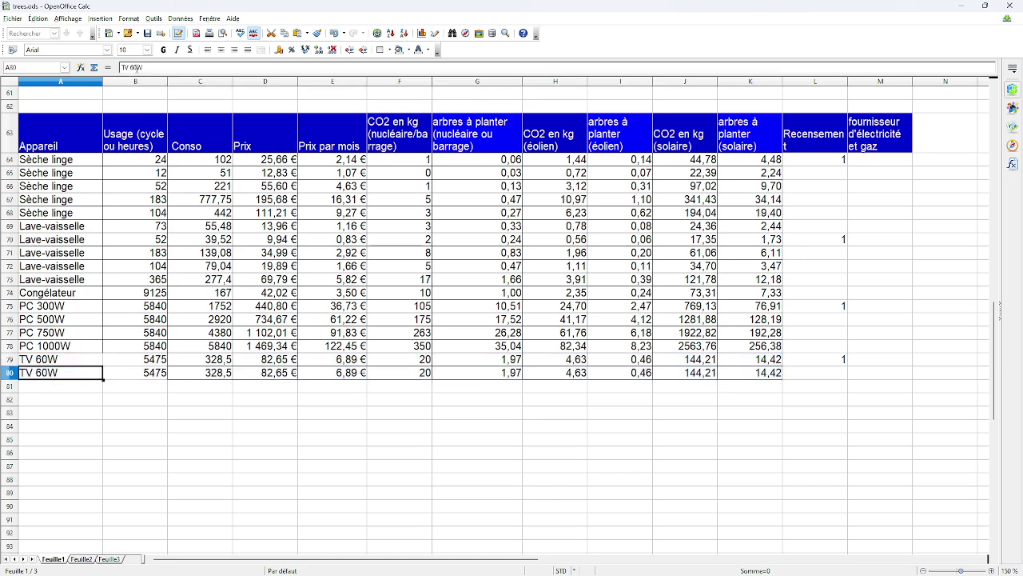
key(F2)
key(BackSpace)
key(BackSpace)
key(BackSpace)
text(250W)
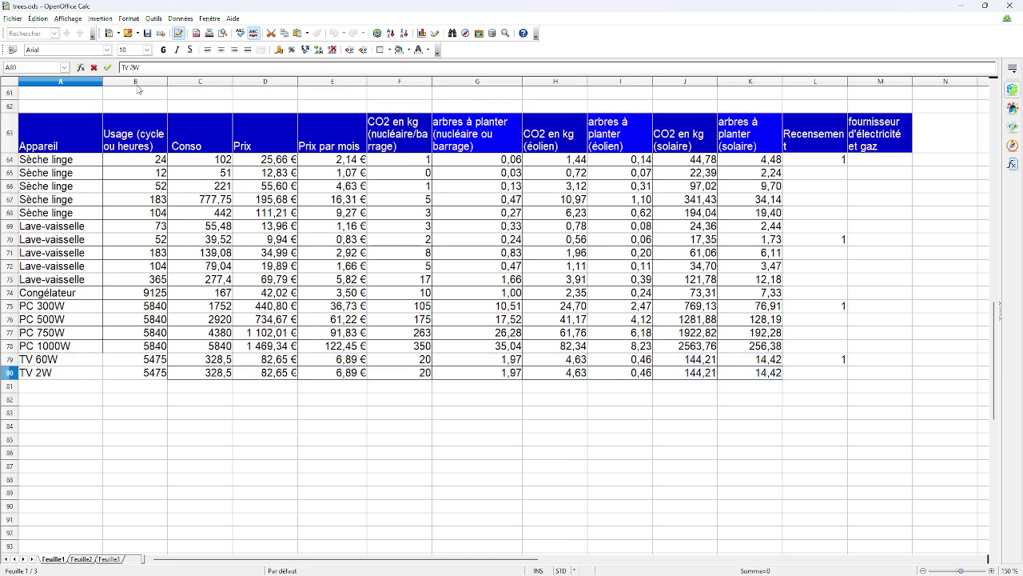
key(Return)
Change the Conso formula in C80 to =B80*250/1000 and check the usage formula in B80.
key(Right)
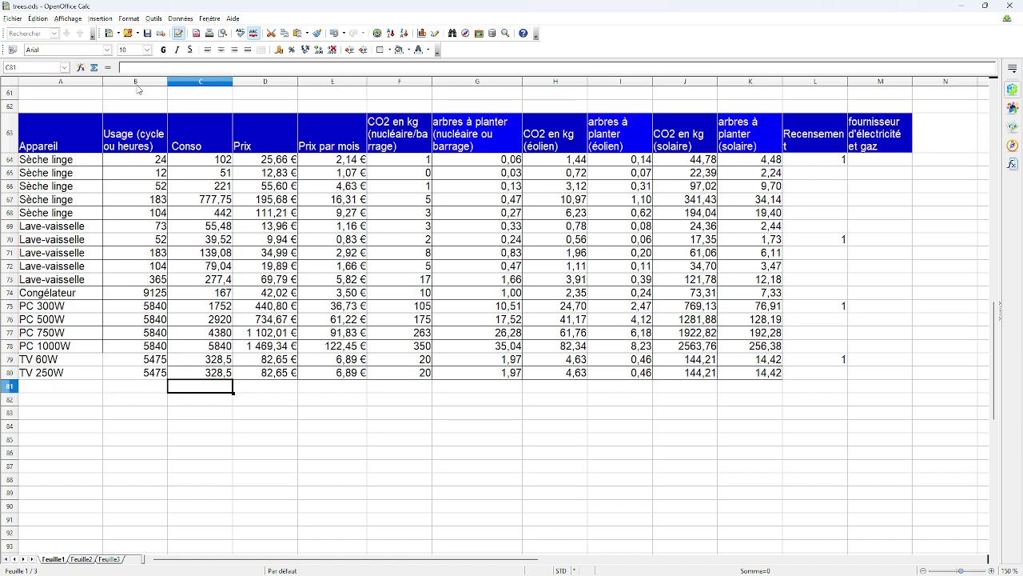
key(Right)
key(Up)
click(147, 68)
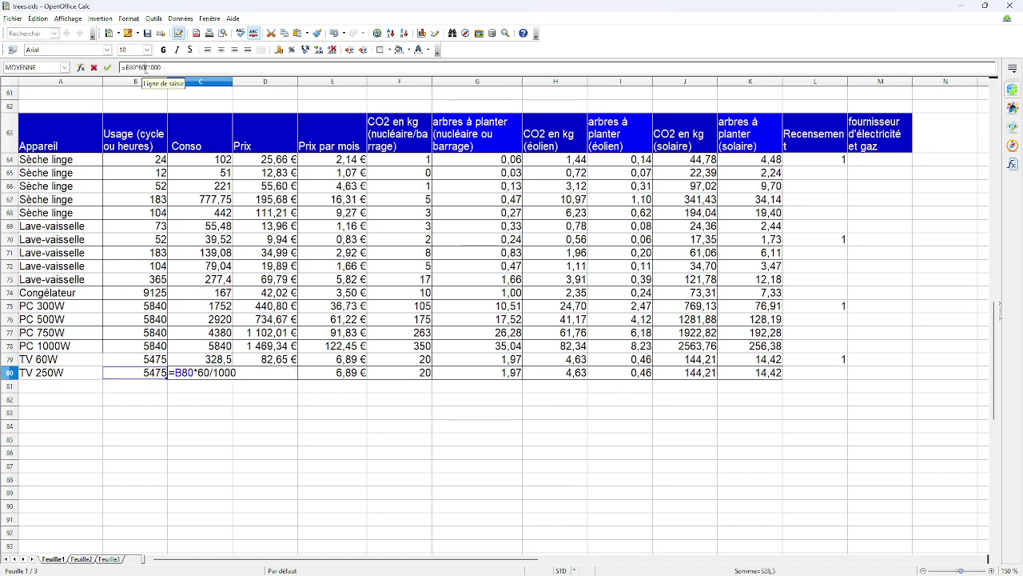
key(BackSpace)
key(BackSpace)
text(250)
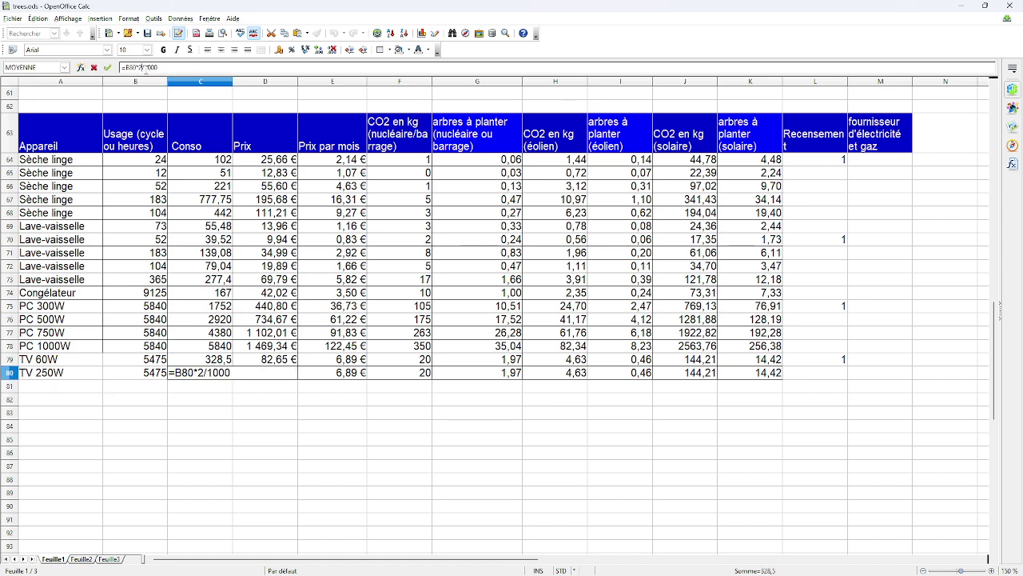
key(Return)
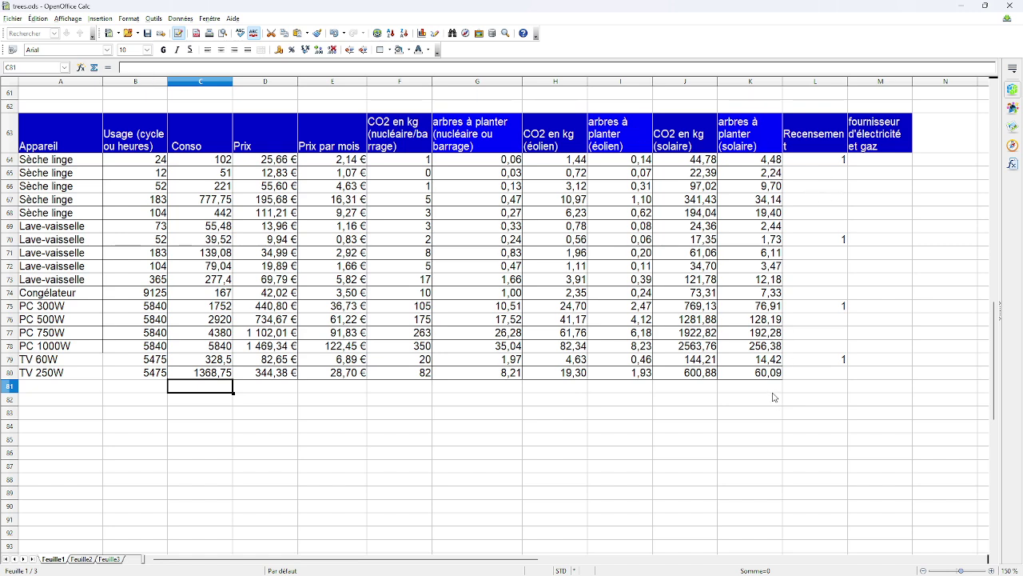
click(150, 356)
click(147, 376)
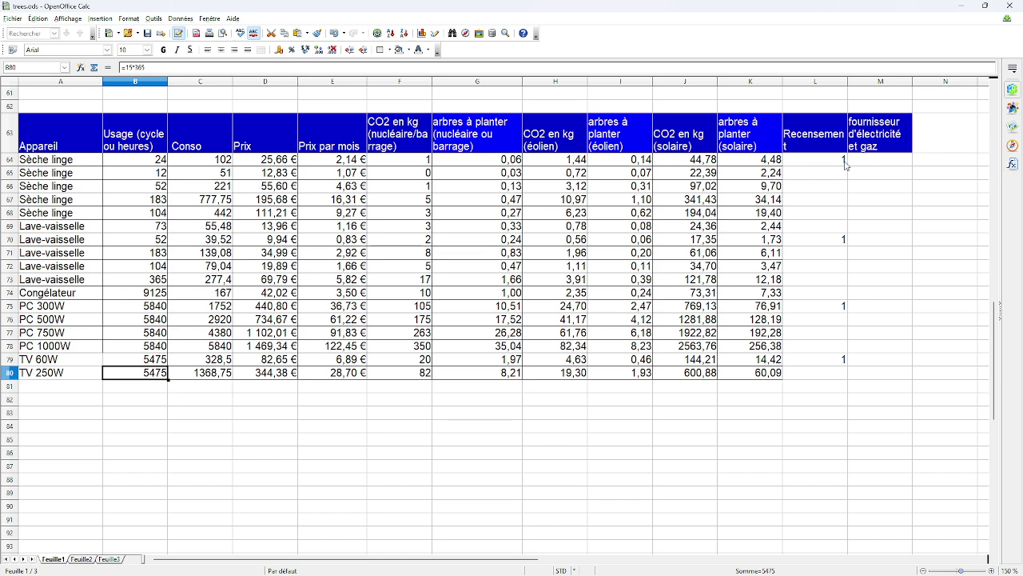
Try a cyan fill on the cells L64:M80 under the Recensement and fournisseur headers.
drag(837, 163, 884, 377)
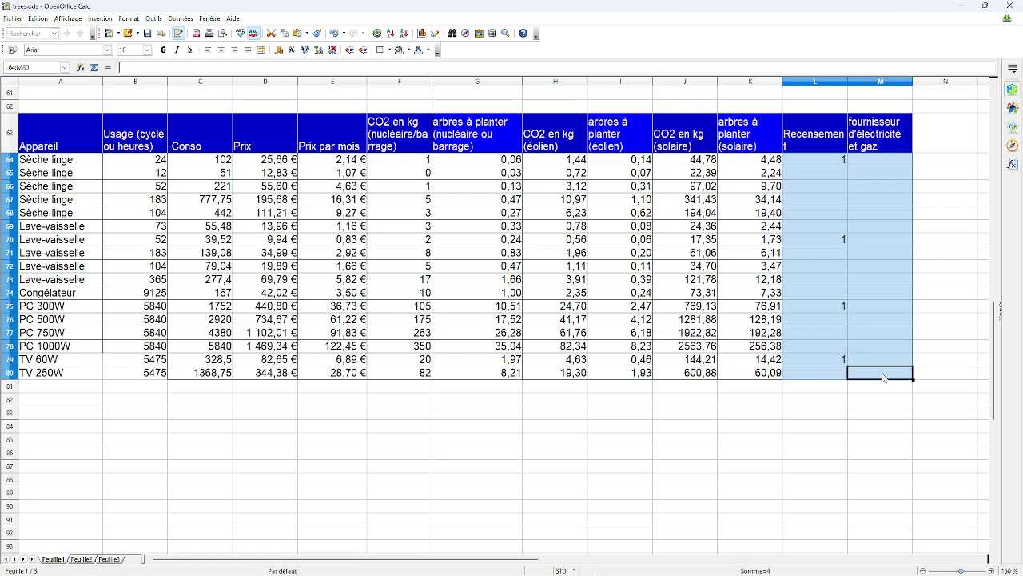
click(406, 50)
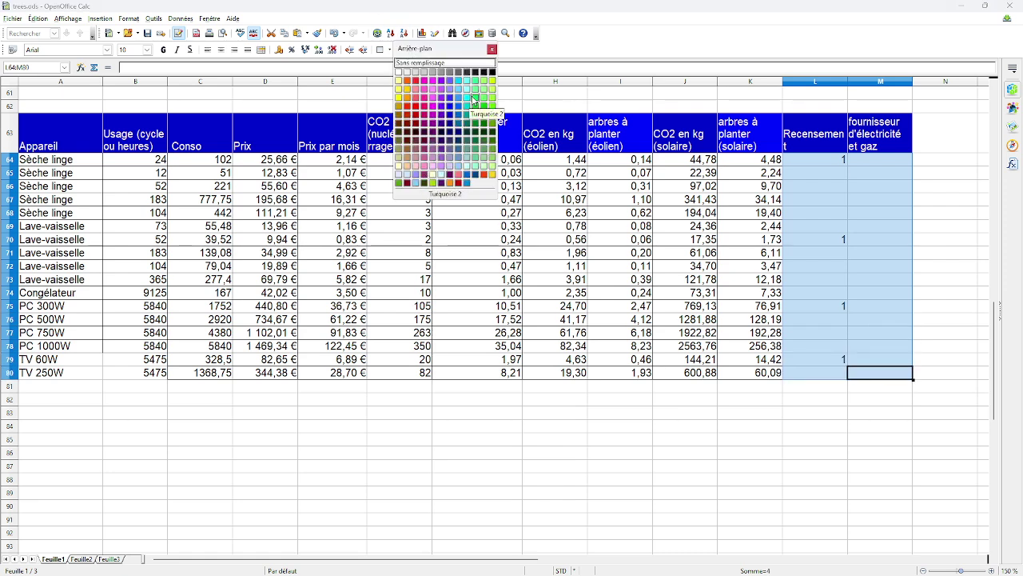
click(467, 98)
click(781, 229)
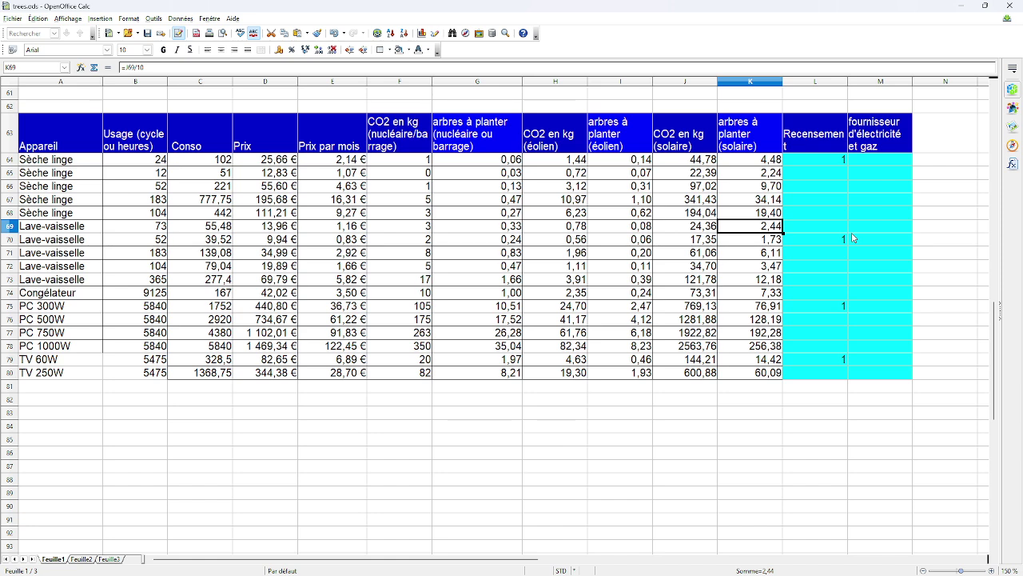
Clear the background of L64:M80 and fill the range with Cyan 2.
scroll(853, 240, up, 1)
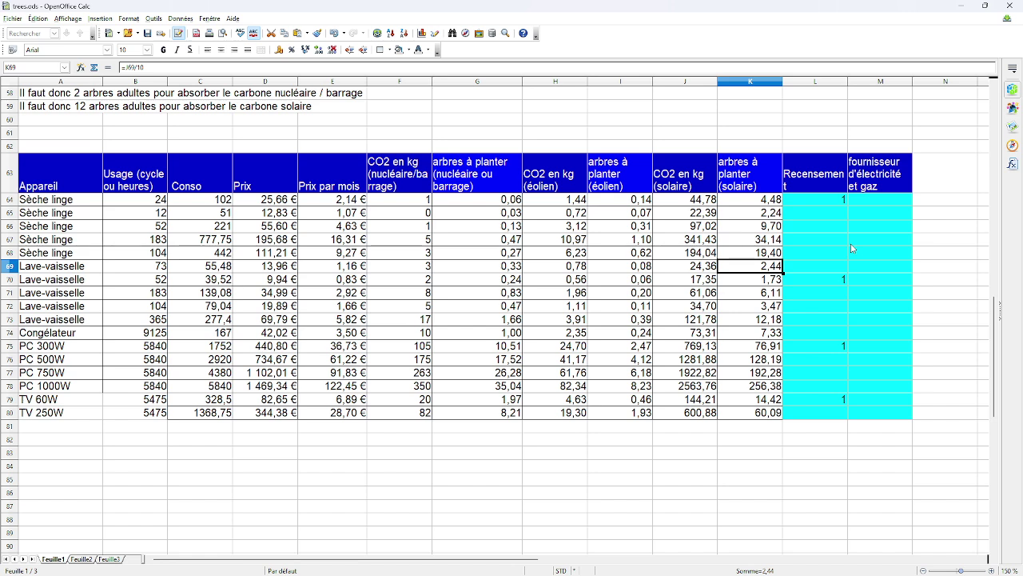
drag(831, 205, 899, 417)
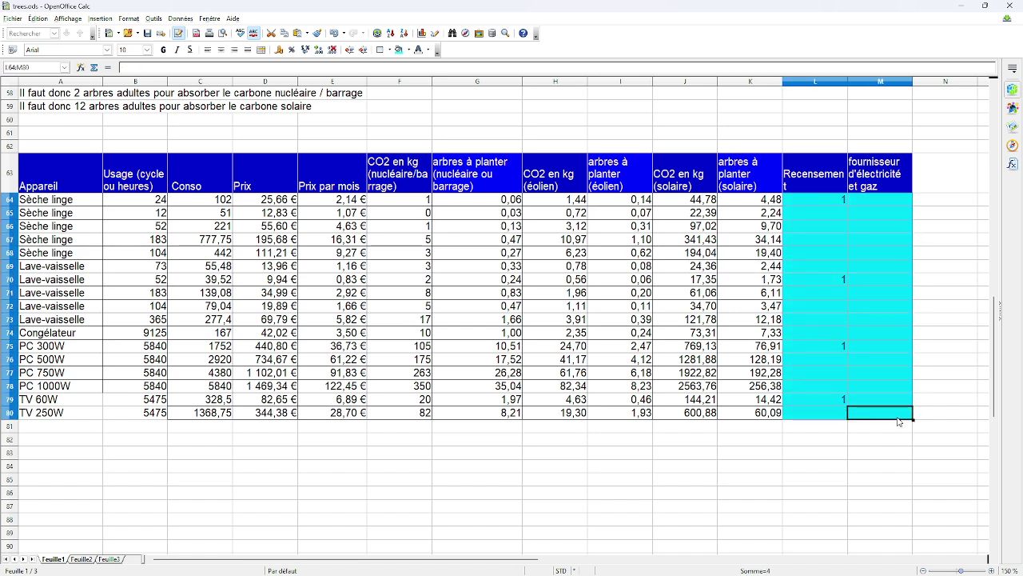
click(407, 50)
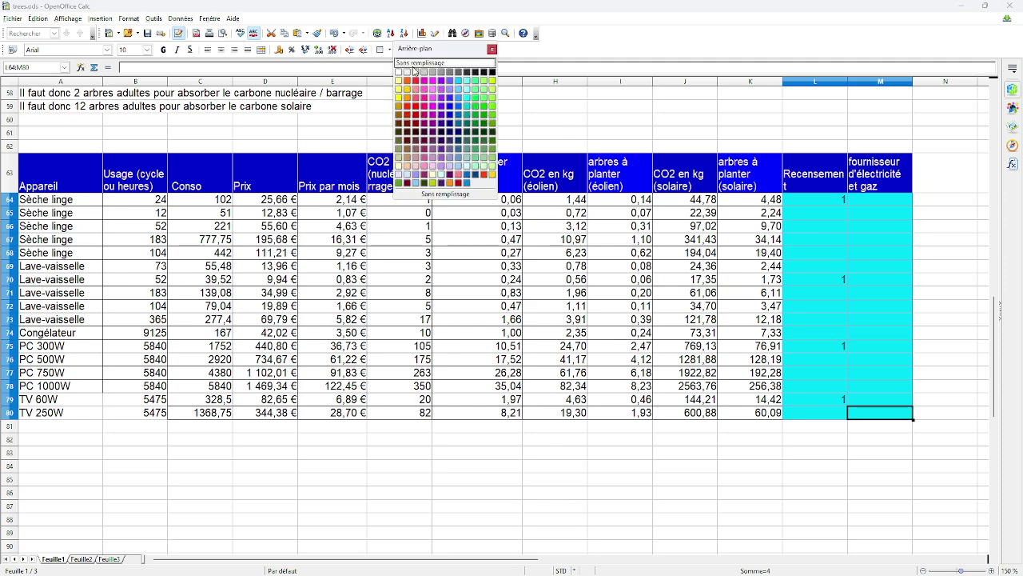
click(415, 67)
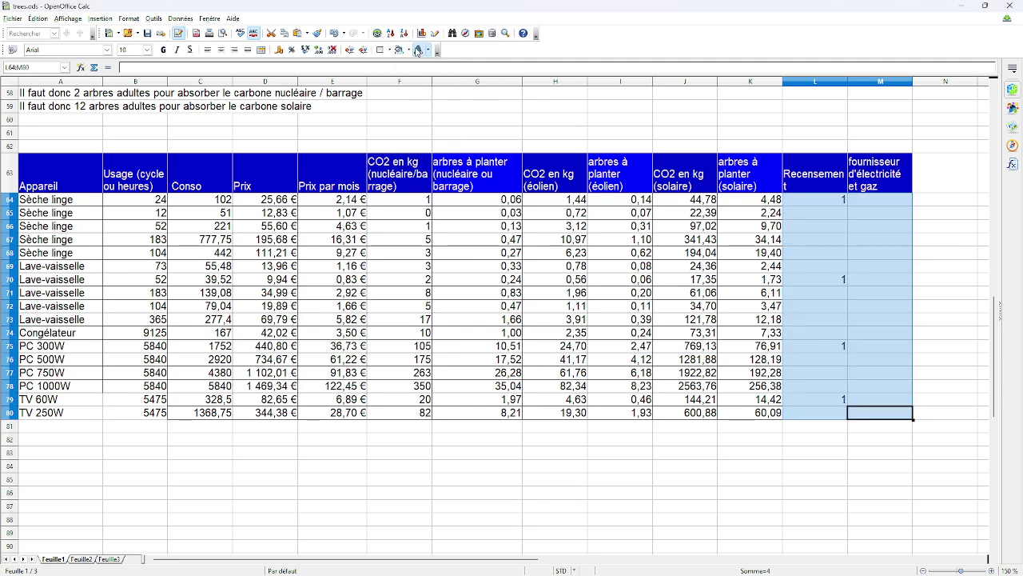
click(410, 50)
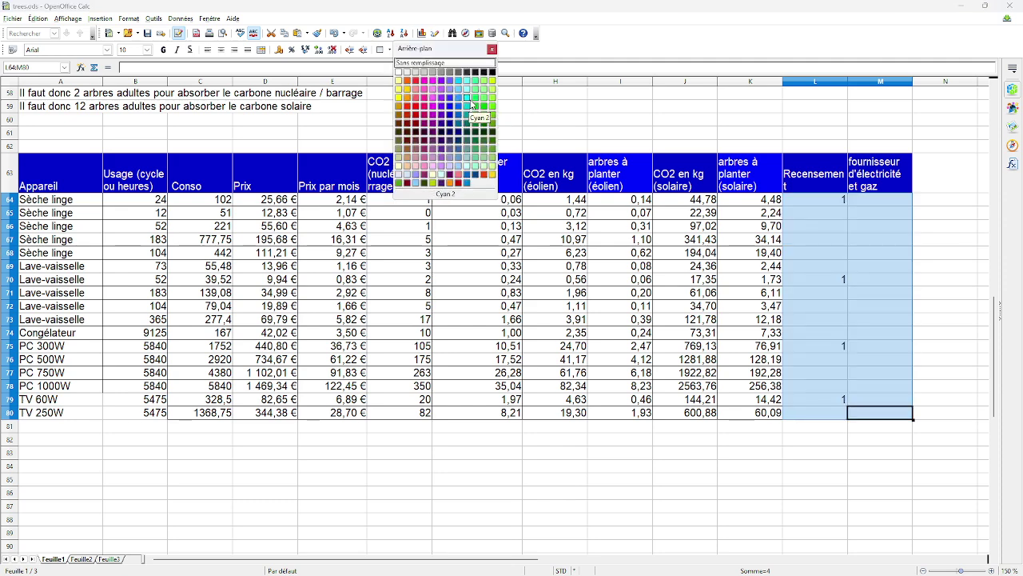
click(471, 104)
Add outer and inner borders to all cells in L64:M80.
click(389, 49)
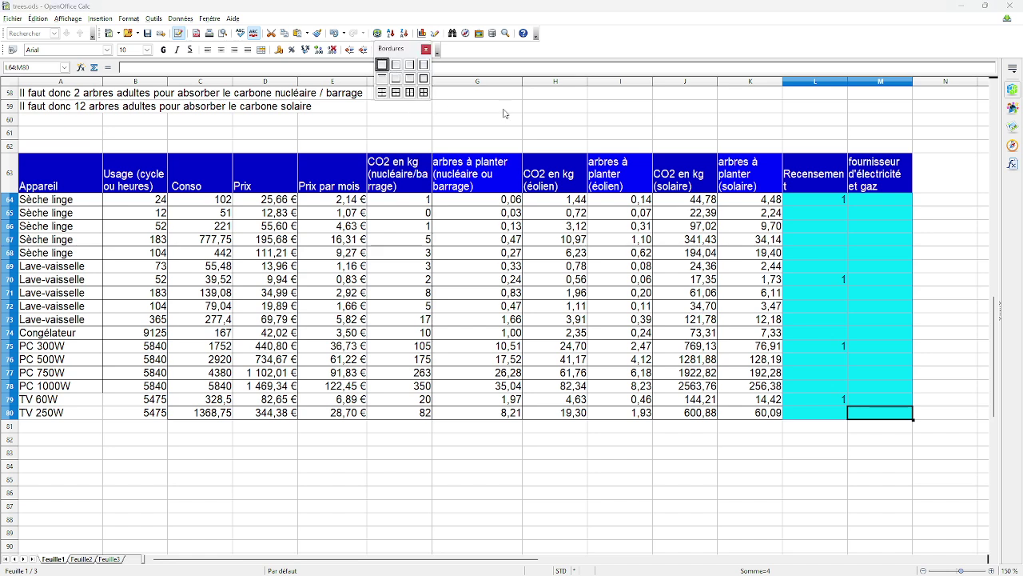
click(424, 92)
click(606, 108)
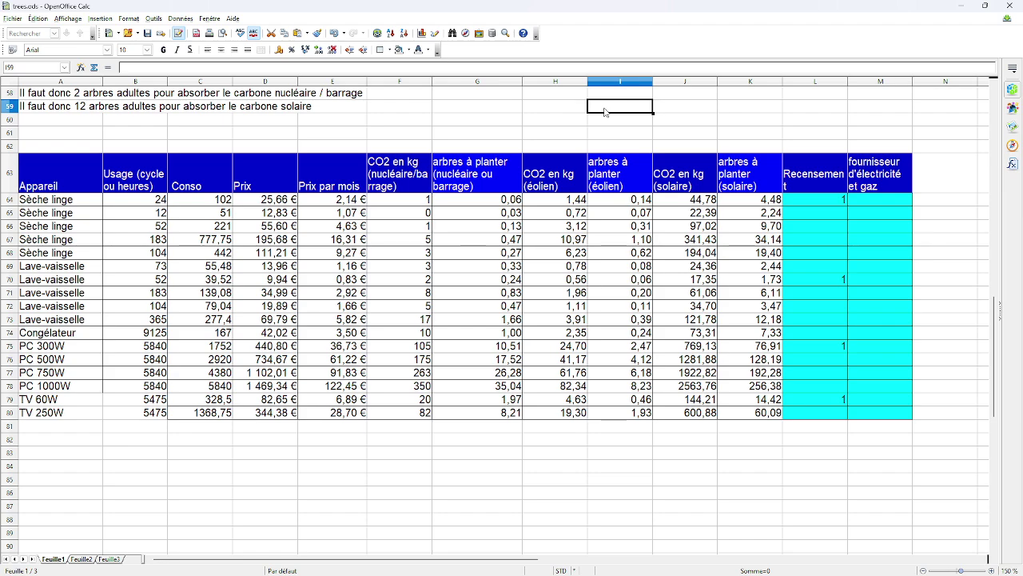
scroll(658, 256, down, 6)
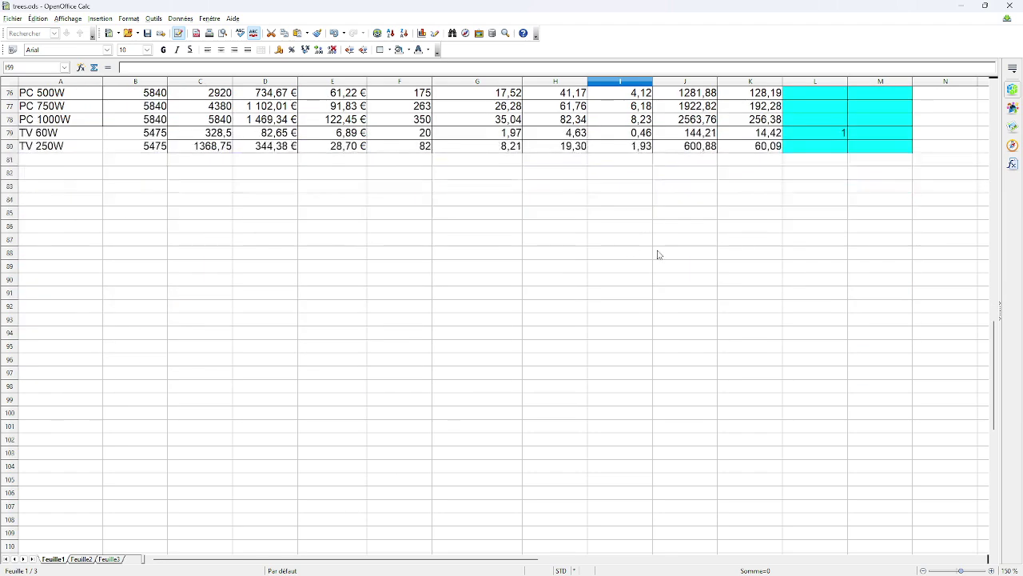
scroll(800, 272, up, 4)
scroll(825, 278, up, 3)
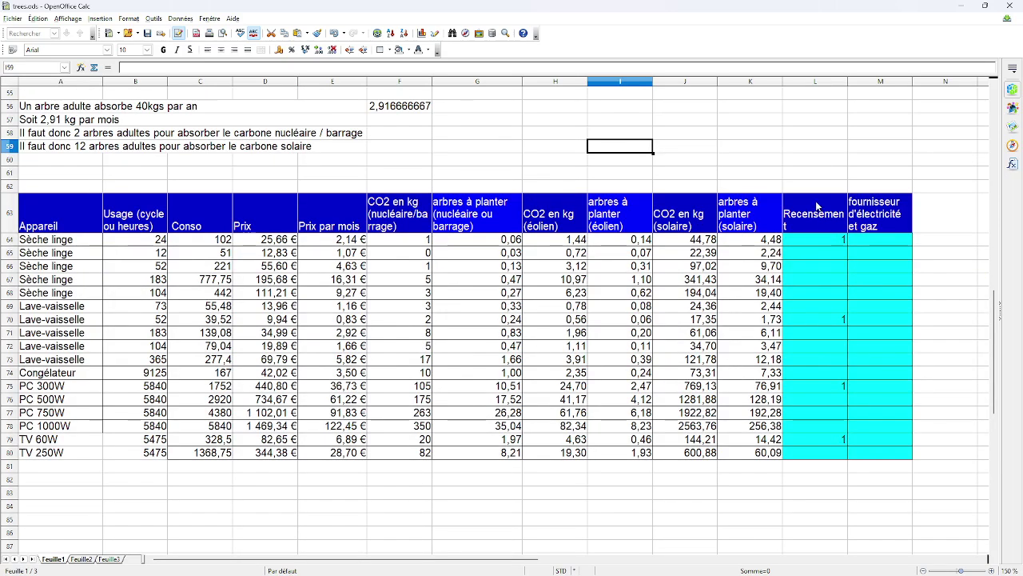
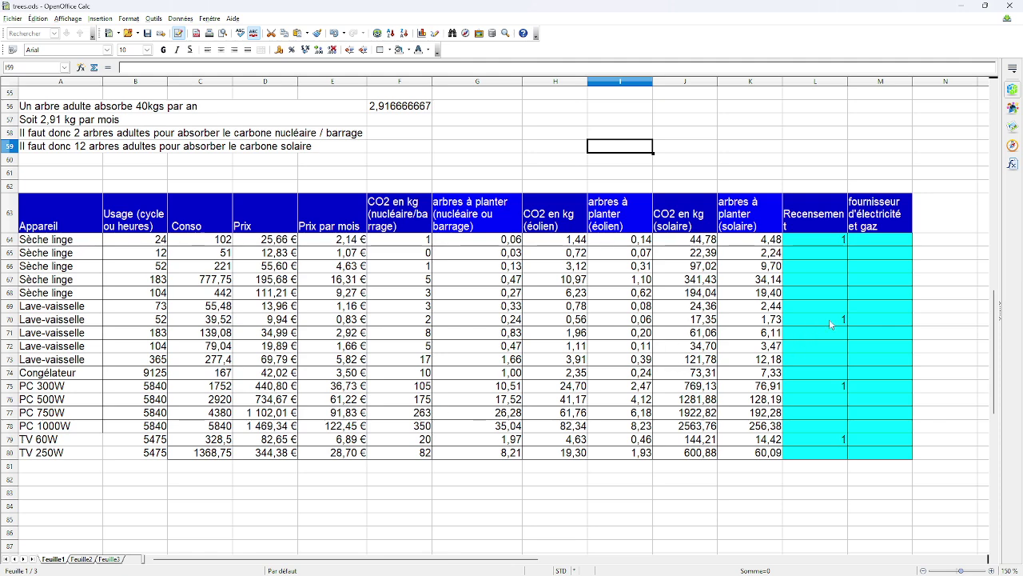
scroll(933, 360, down, 3)
scroll(935, 359, up, 2)
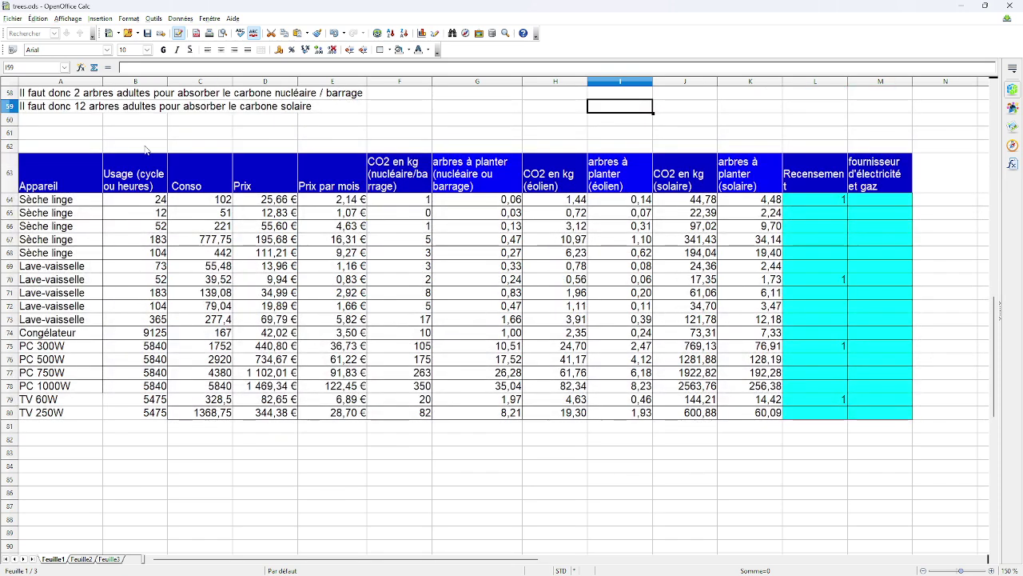
Merge cells A61:M62 above the table and enter the title Déclaration carbone annuel in the merged cell.
drag(68, 149, 867, 140)
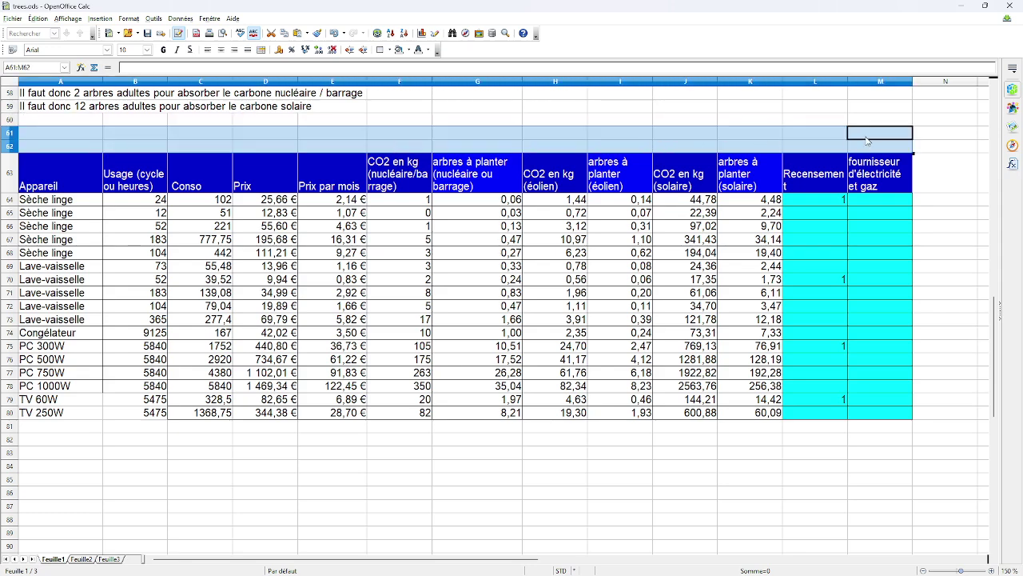
click(261, 50)
double_click(418, 133)
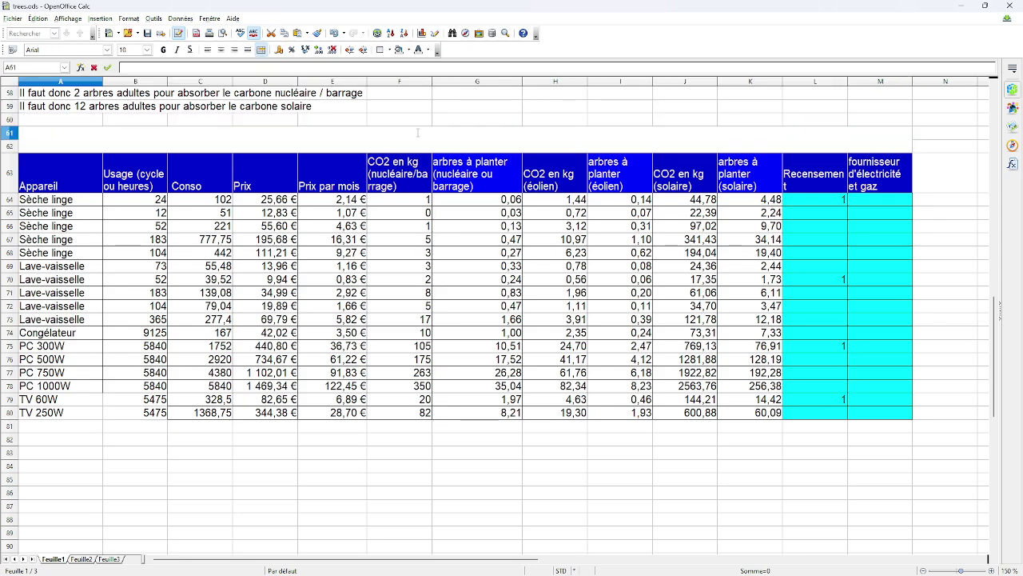
text(Déclara)
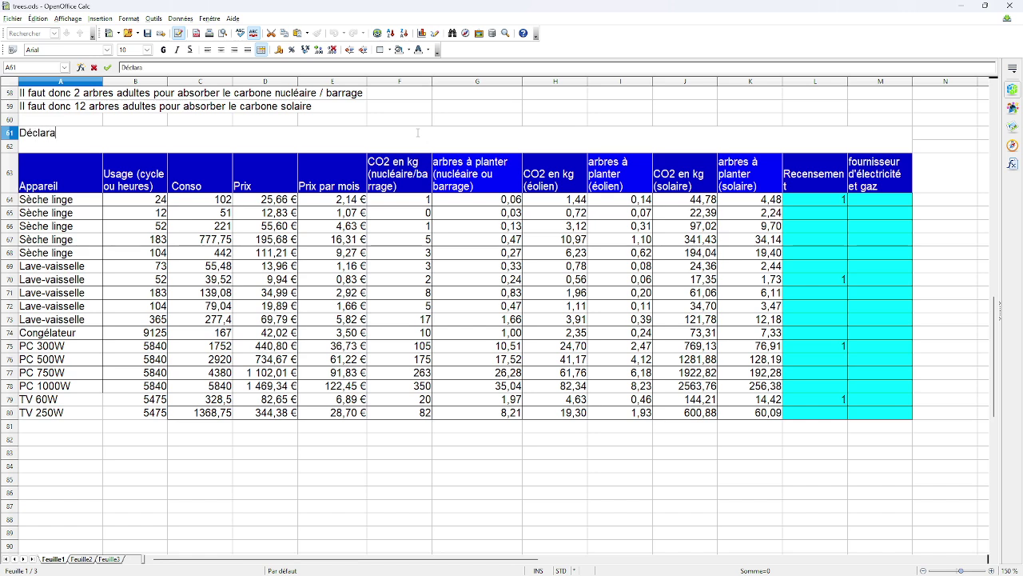
text(tion carbone )
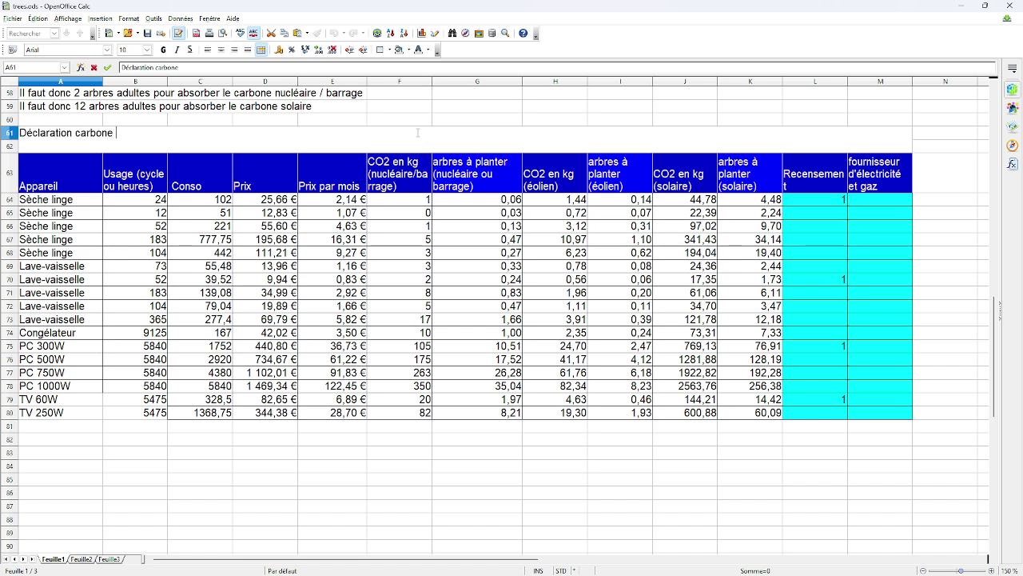
text(annuel)
click(382, 227)
click(255, 148)
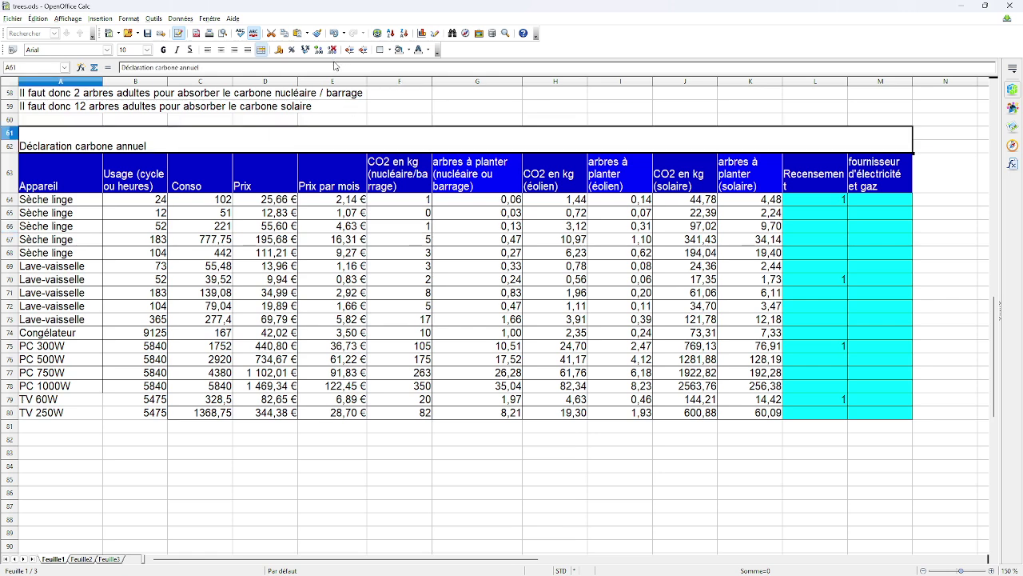
scroll(504, 172, up, 1)
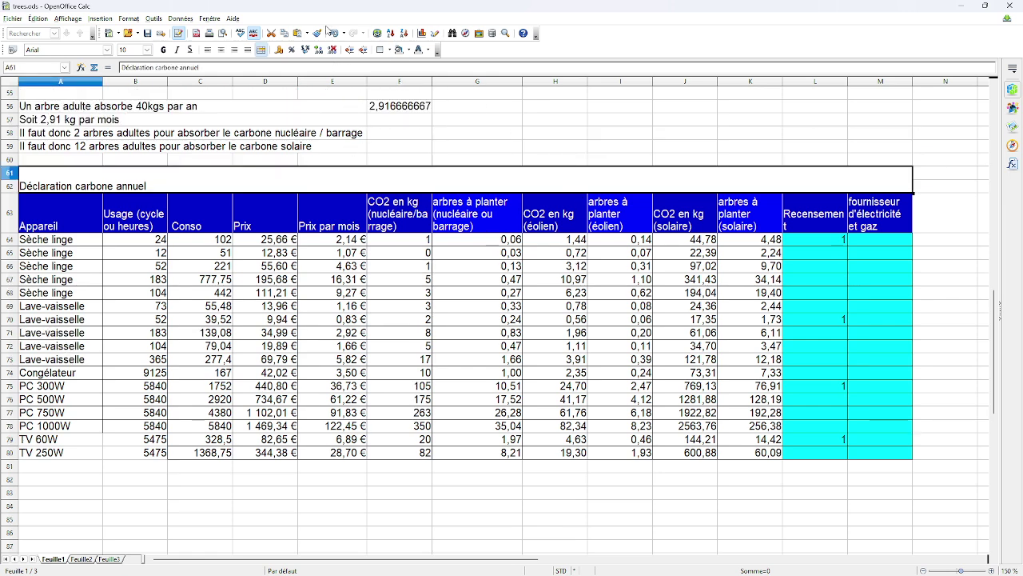
click(408, 50)
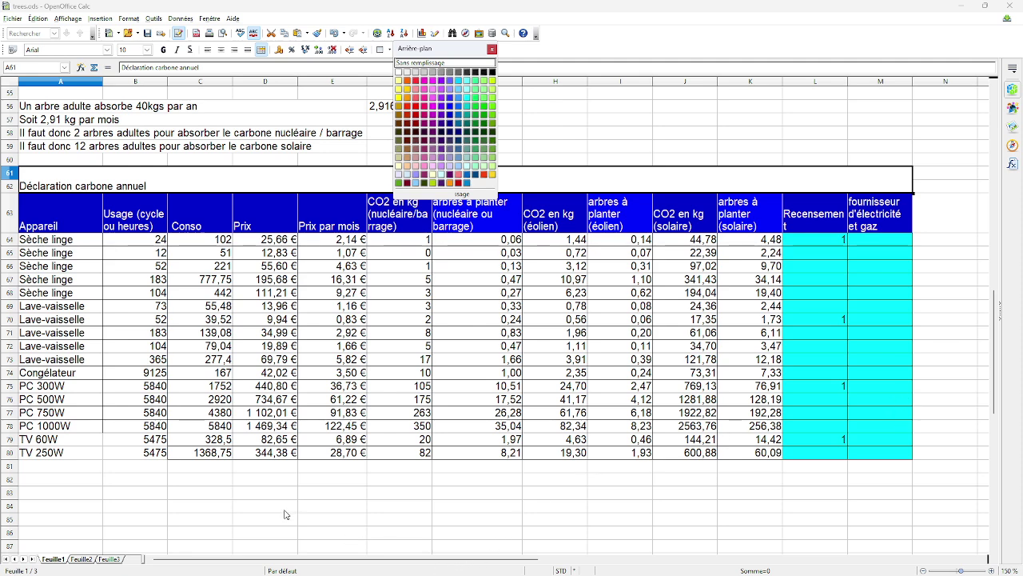
key(Escape)
Enter Playstation 5 as a new appliance in cell A81, below TV 250W.
click(64, 468)
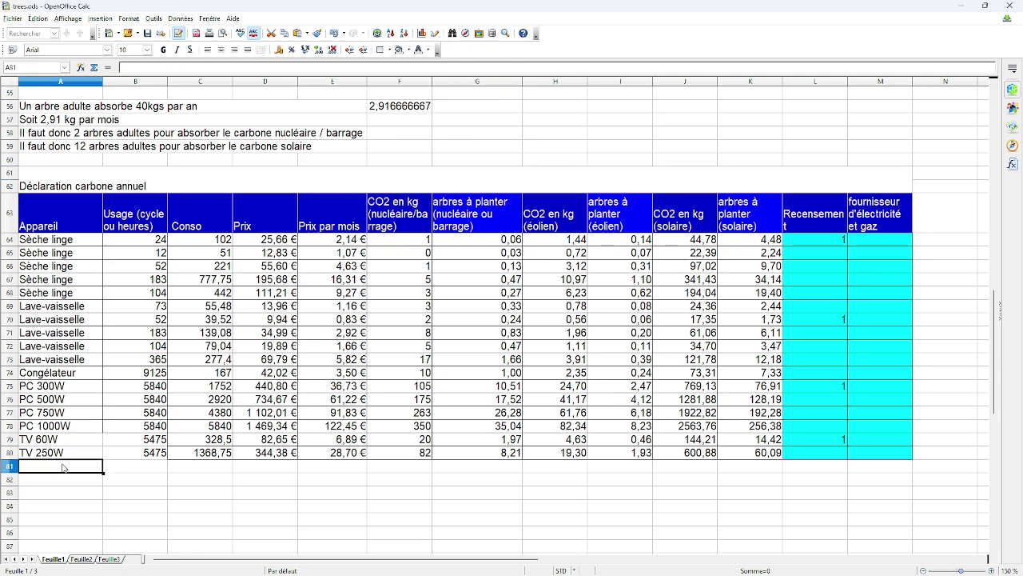
text(P)
key(Delete)
text(lu)
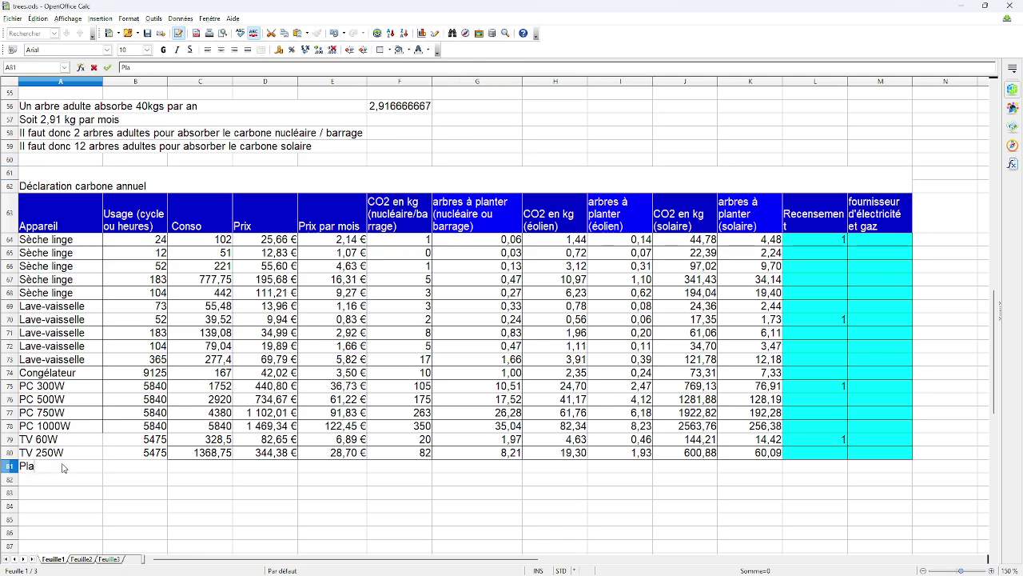
key(BackSpace)
text(aystatyio)
key(BackSpace)
key(BackSpace)
text(ion 5)
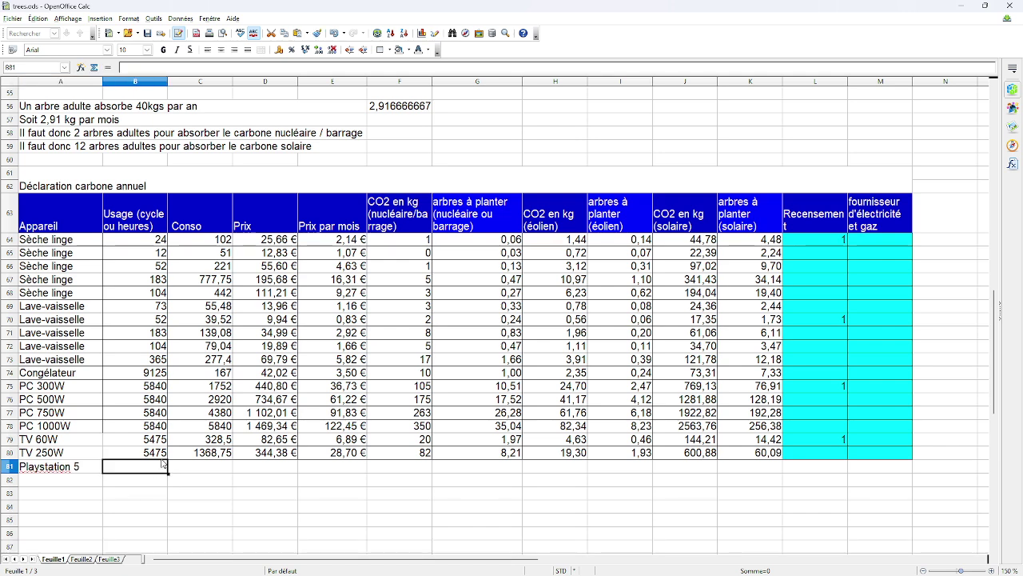
Set the Playstation 5 usage in cell B81 with the formula =5*365.
click(158, 457)
click(156, 466)
text(16)
key(BackSpace)
key(BackSpace)
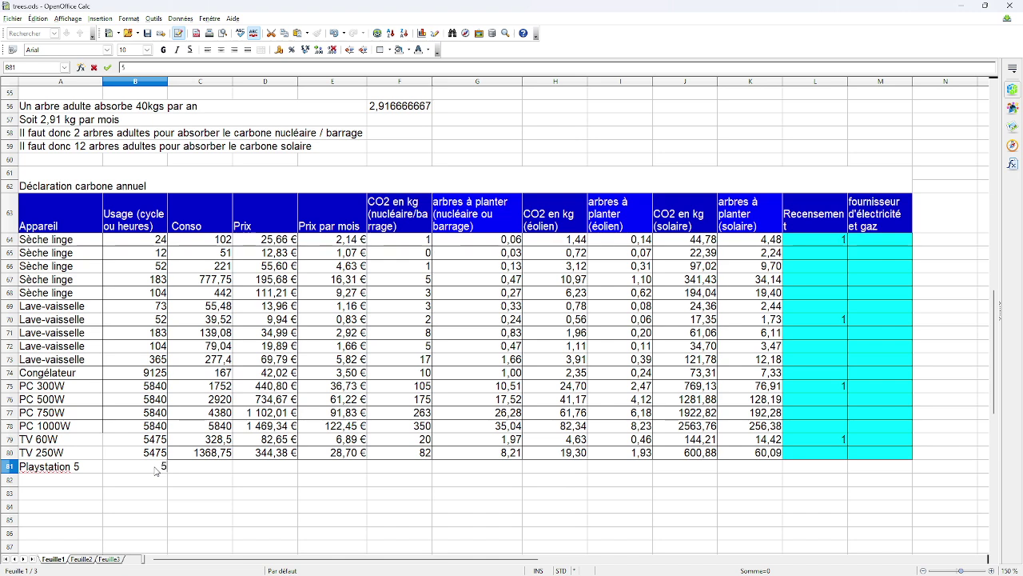
text(5)
key(BackSpace)
text(=5*365)
key(Return)
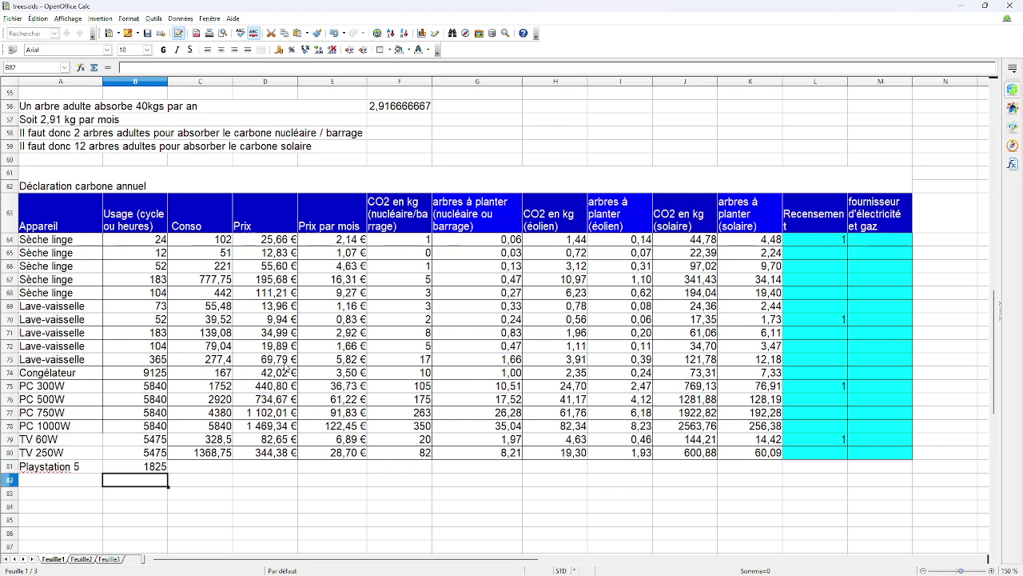
Extend the TV 250W formulas in C80:K80 down to row 81 for the Playstation 5.
click(229, 455)
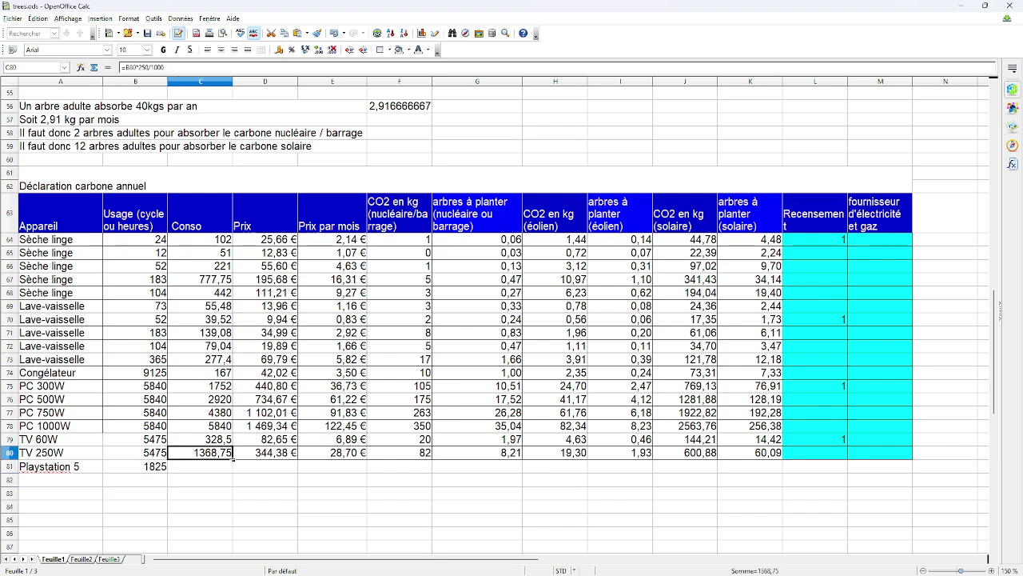
drag(232, 459, 231, 471)
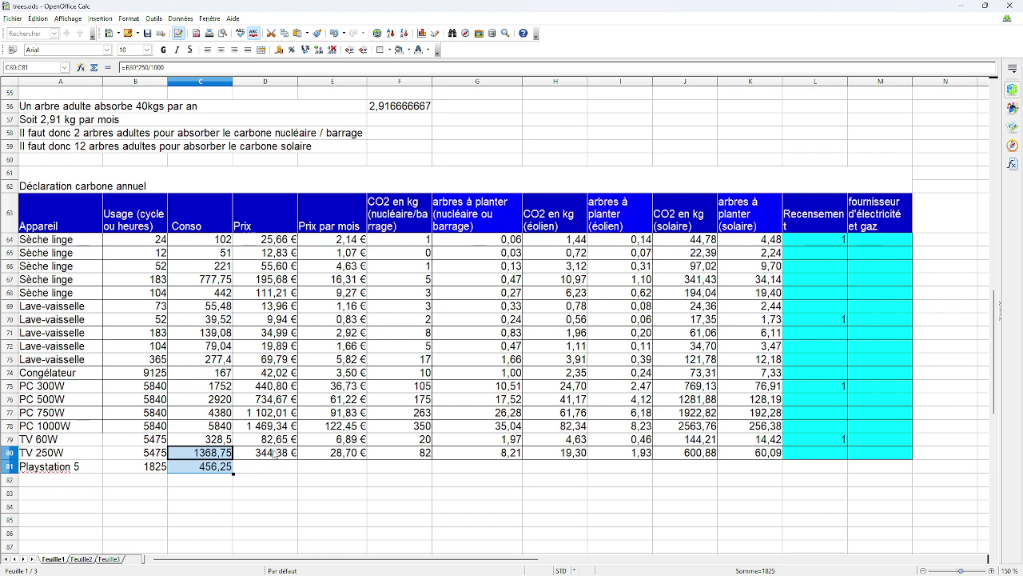
drag(274, 452, 780, 470)
Enter 1 in the Recensement column for the Playstation 5, cell L81.
click(821, 478)
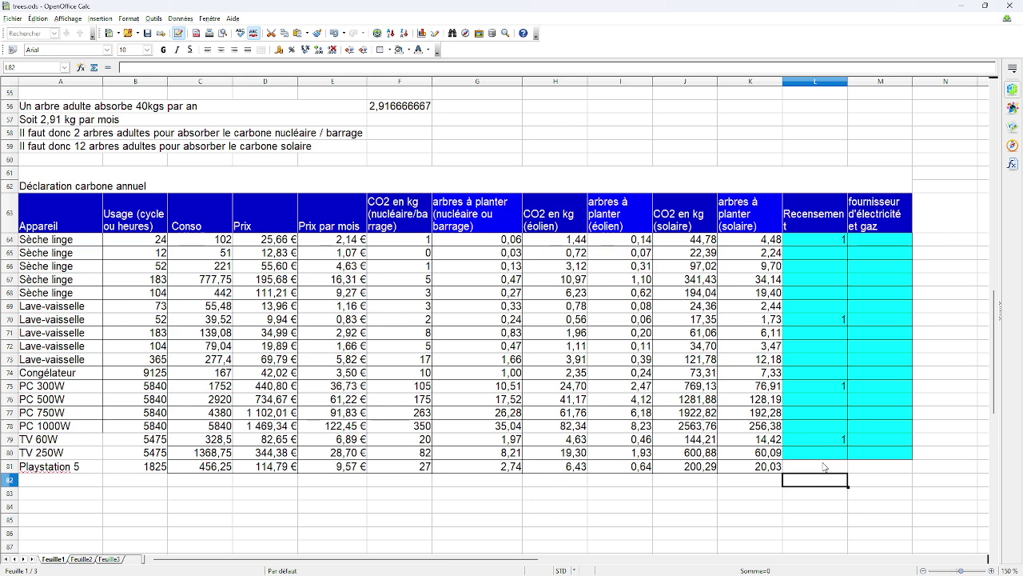
click(825, 468)
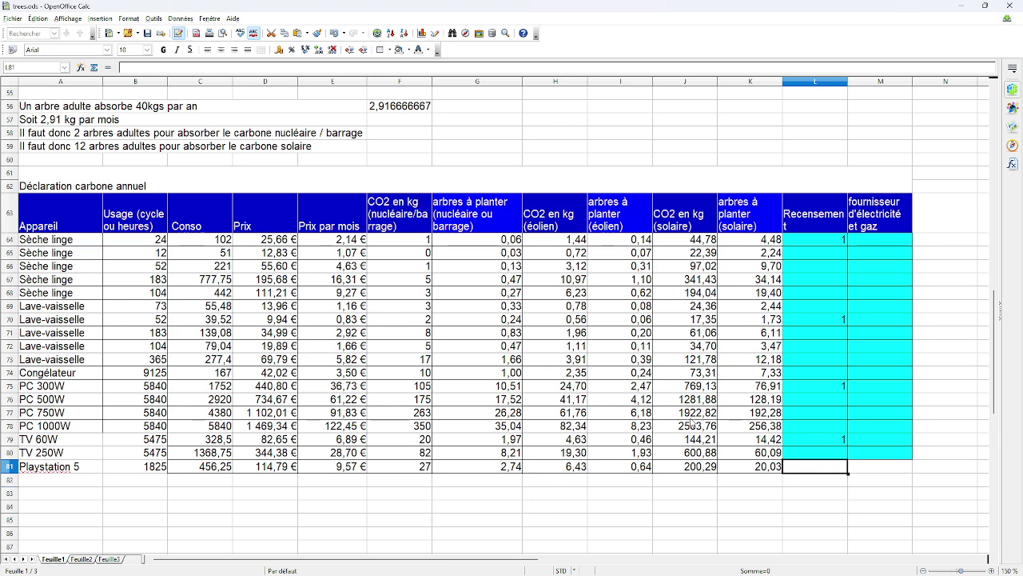
key(F2)
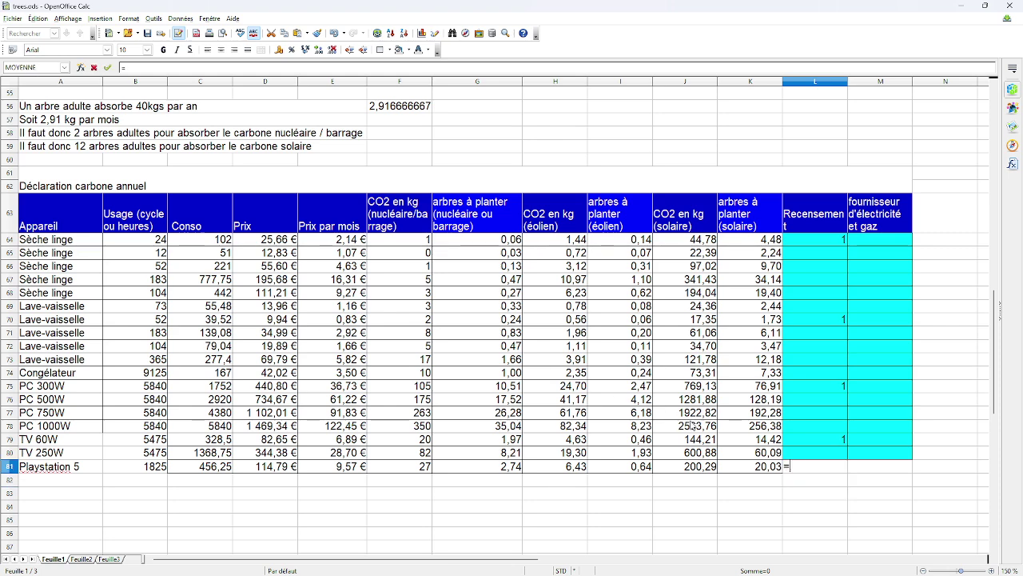
text(1)
key(Tab)
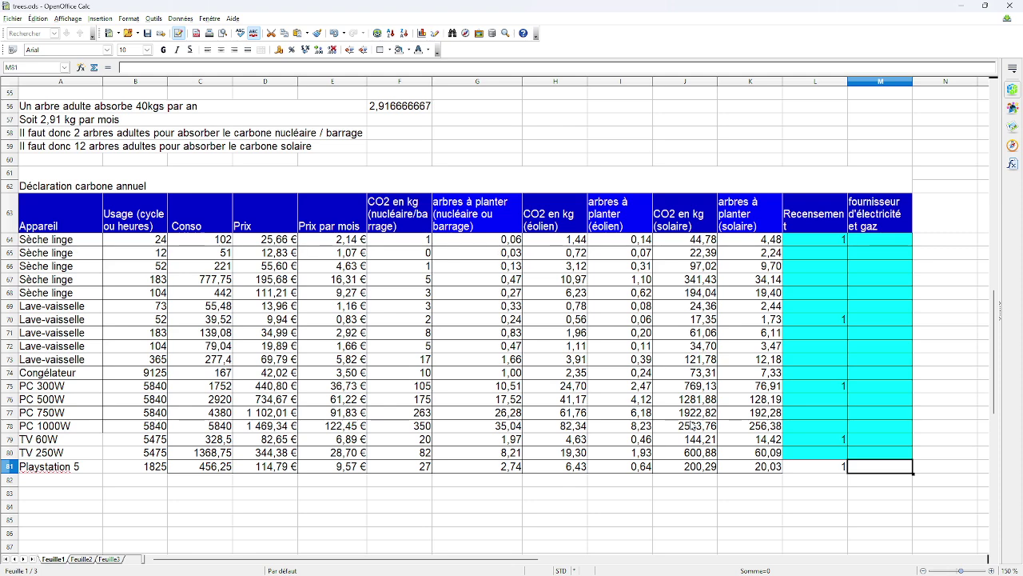
key(Up)
key(Up)
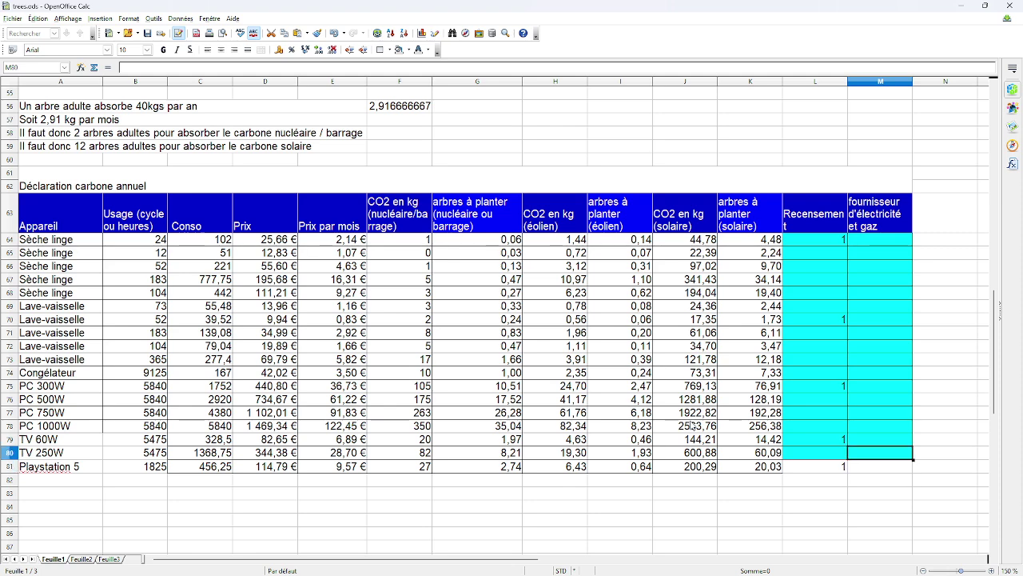
key(Left)
key(Down)
key(Down)
key(Up)
key(Up)
key(Up)
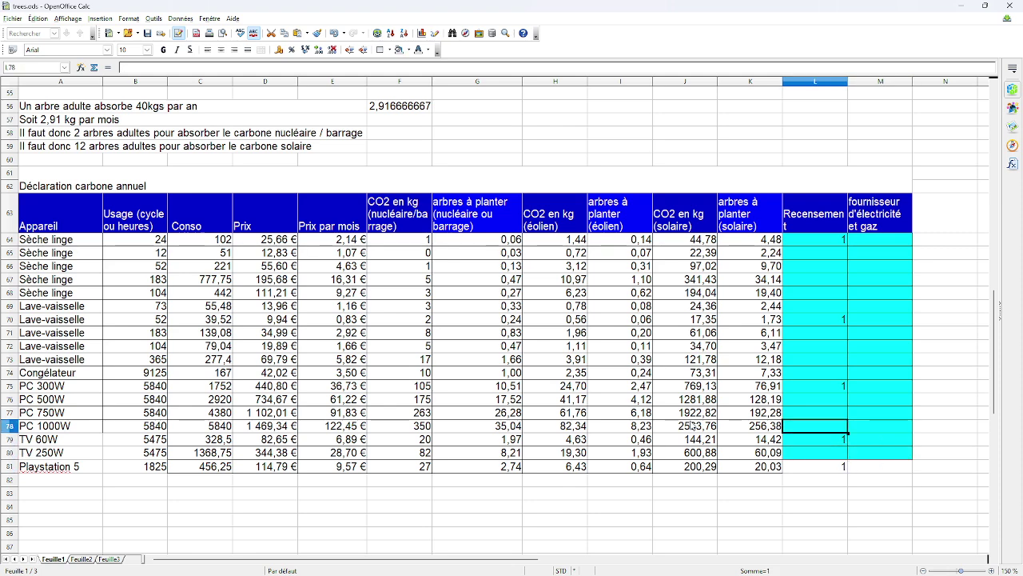
key(Down)
key(Down)
key(Down)
key(Down)
key(Down)
key(Up)
key(Up)
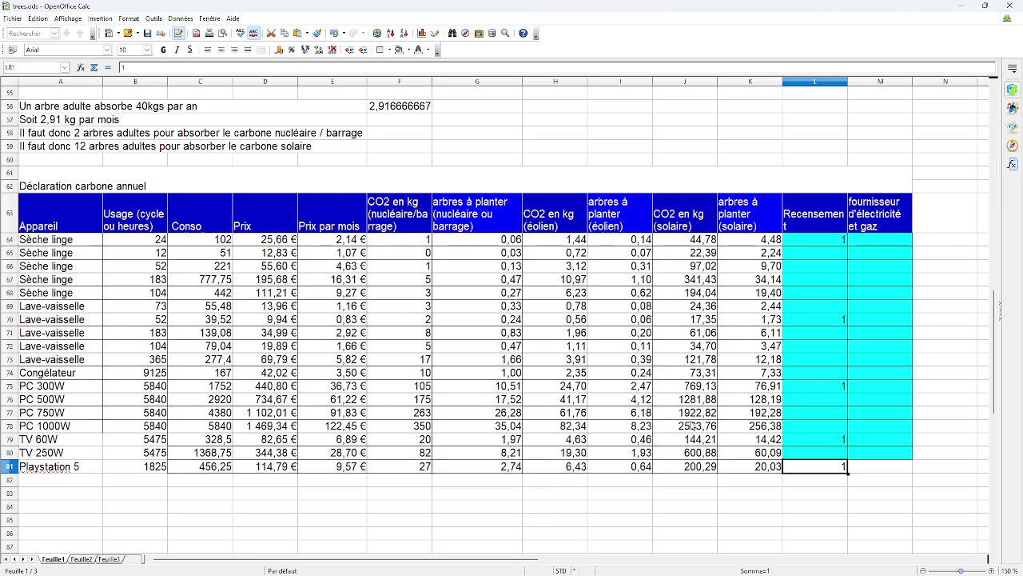
Add the header Code postal in cell N63 and give it a blue background like the other headers.
click(942, 225)
text(Code posta)
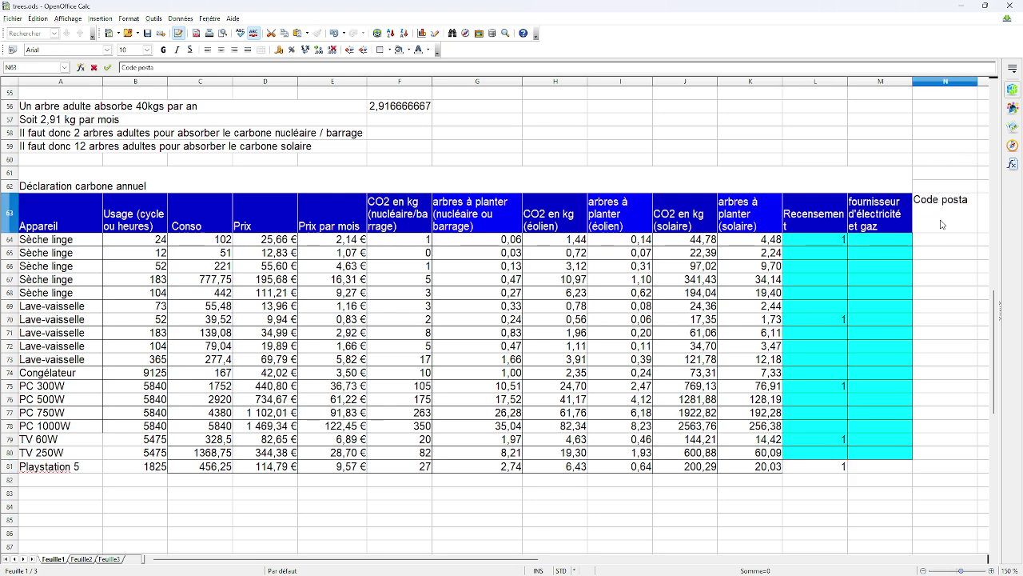
text(l)
key(Return)
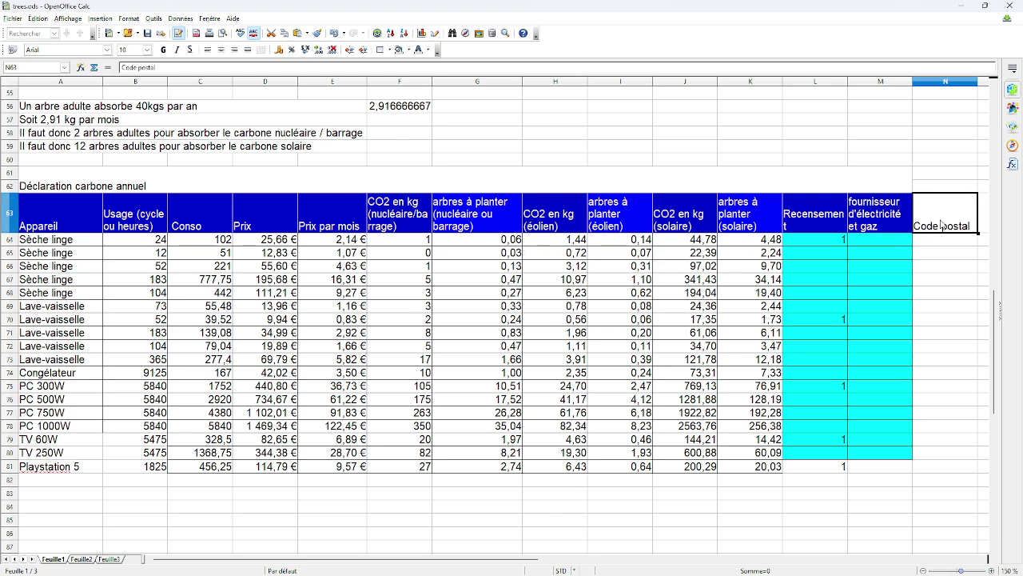
click(407, 50)
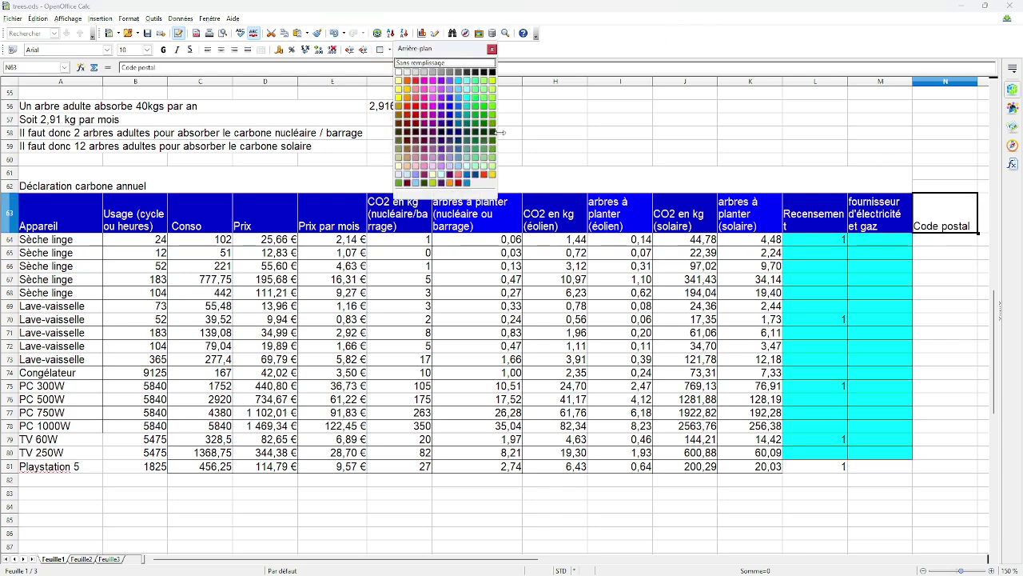
click(450, 110)
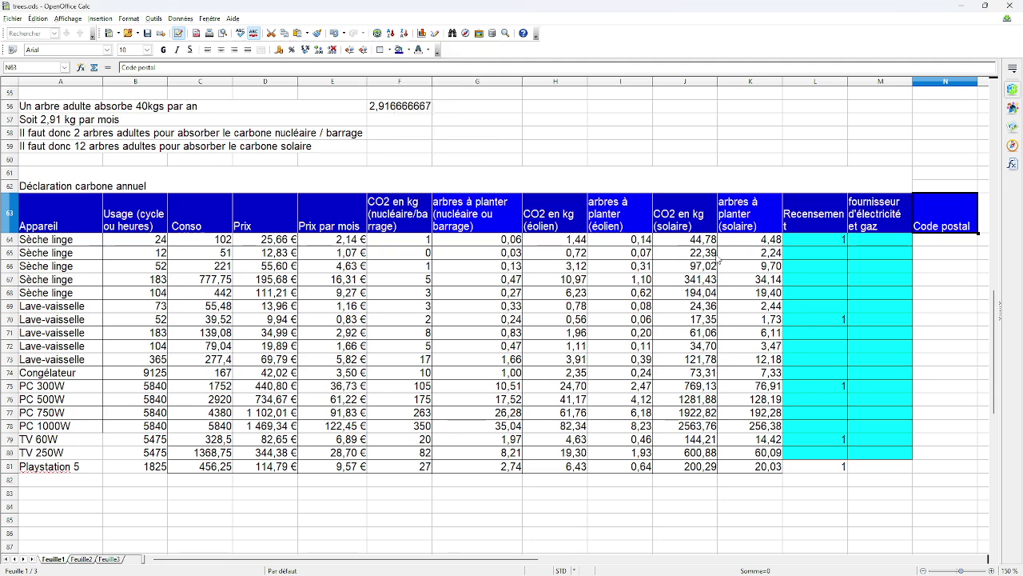
click(796, 279)
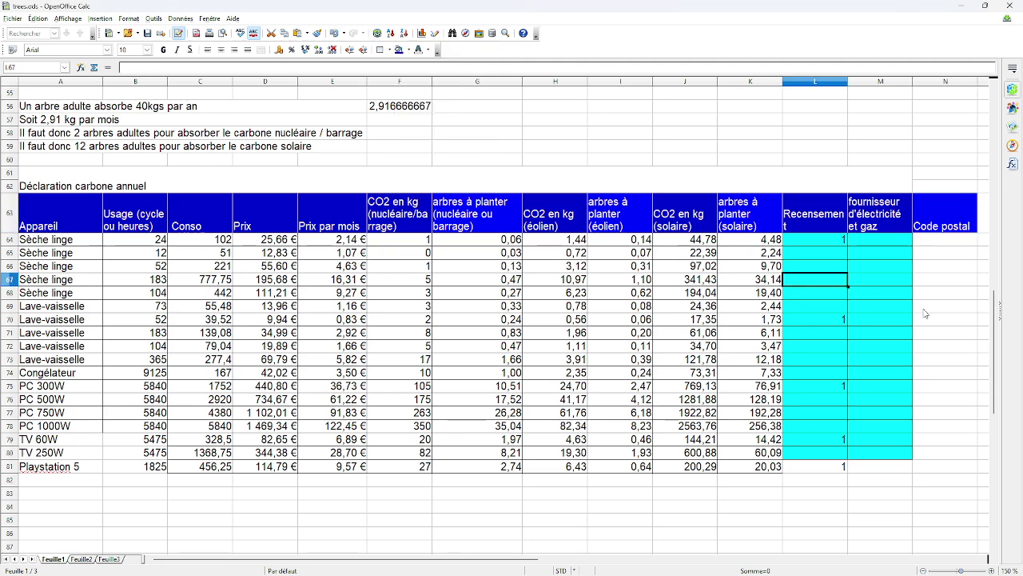
Enter 75001 in cell N64 under the Code postal header.
click(937, 246)
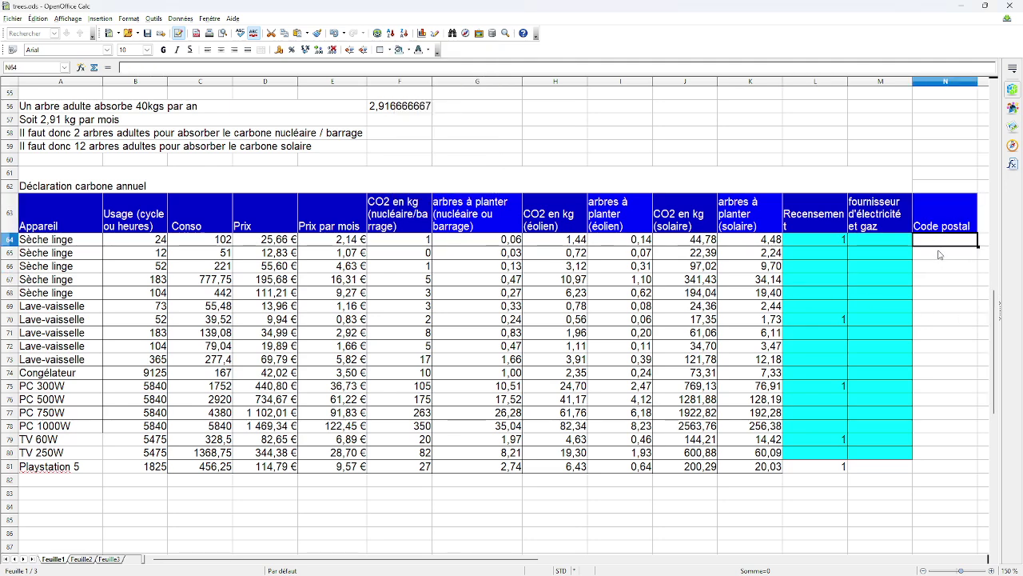
text(7)
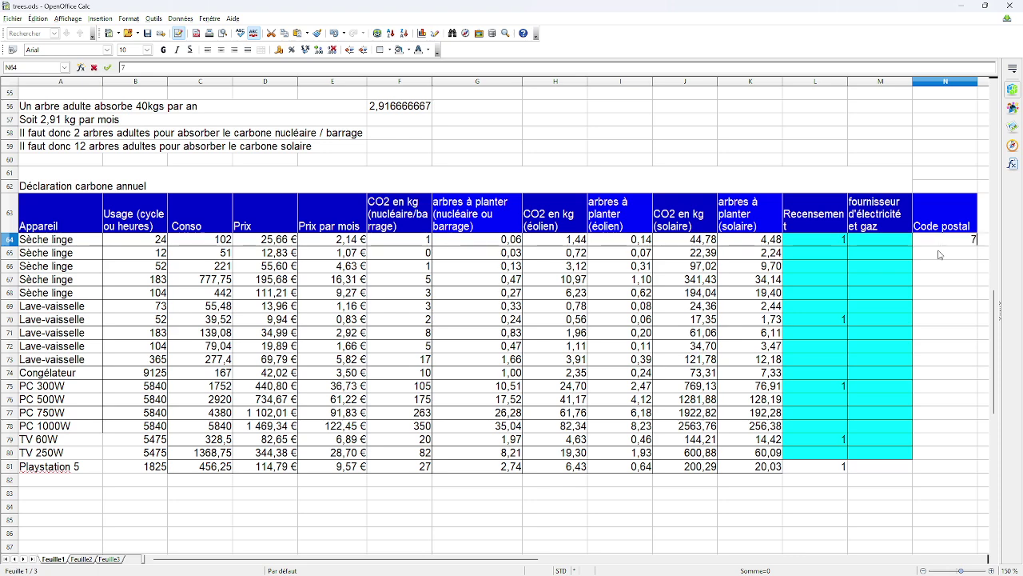
text(5001)
key(Return)
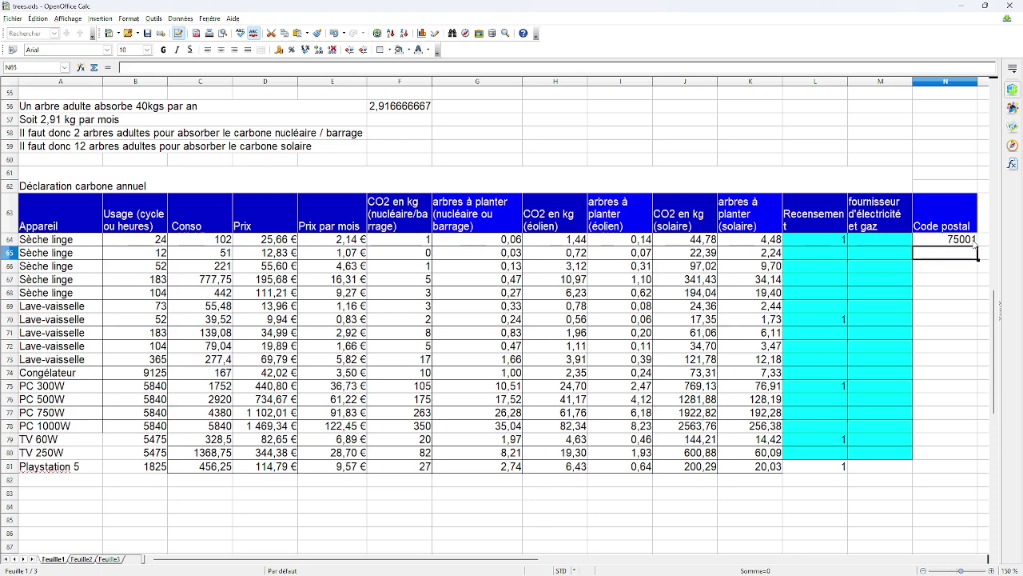
Repeat the postal code down the column by entering =N64 in N65 and filling it through N81.
key(Up)
mouse_move(978, 245)
mouse_down()
mouse_move(975, 316)
mouse_move(974, 250)
mouse_up()
click(964, 257)
text(=)
click(974, 246)
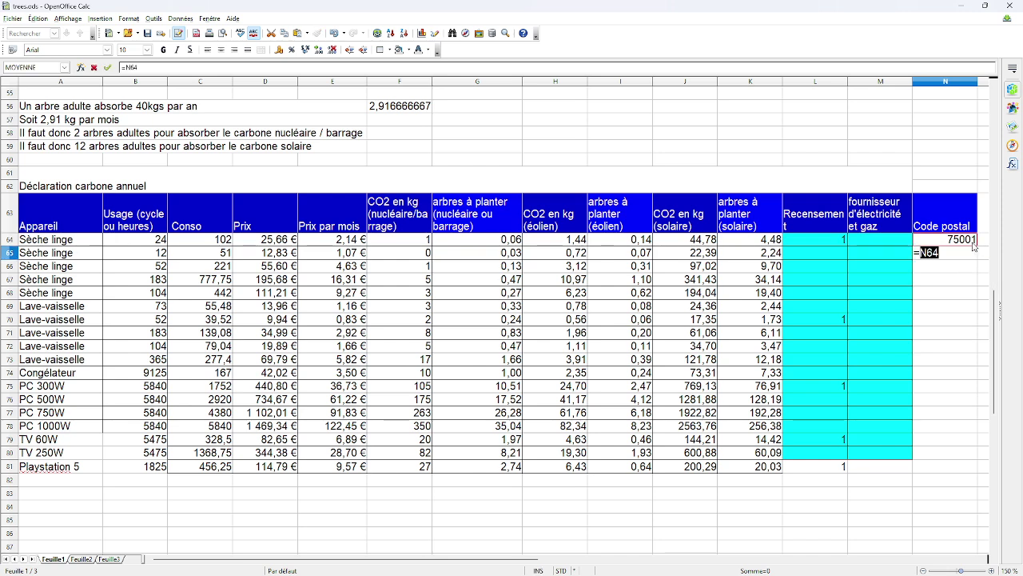
key(Return)
click(976, 259)
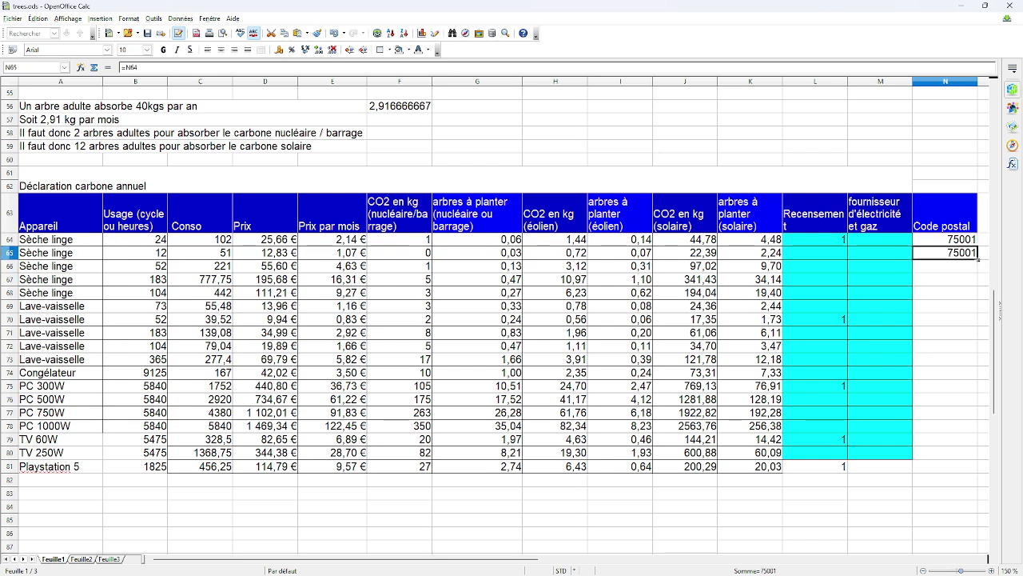
drag(978, 259, 972, 474)
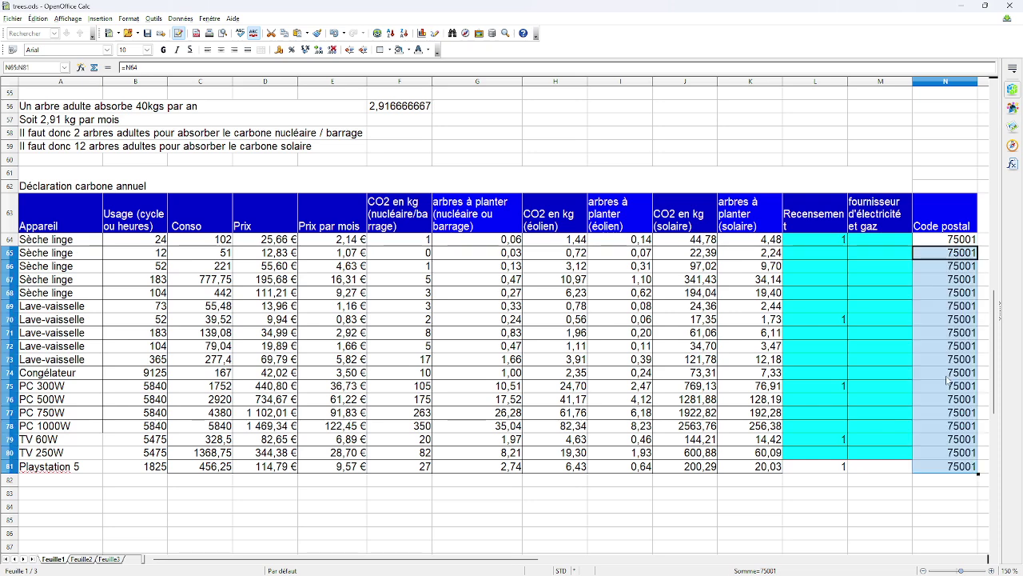